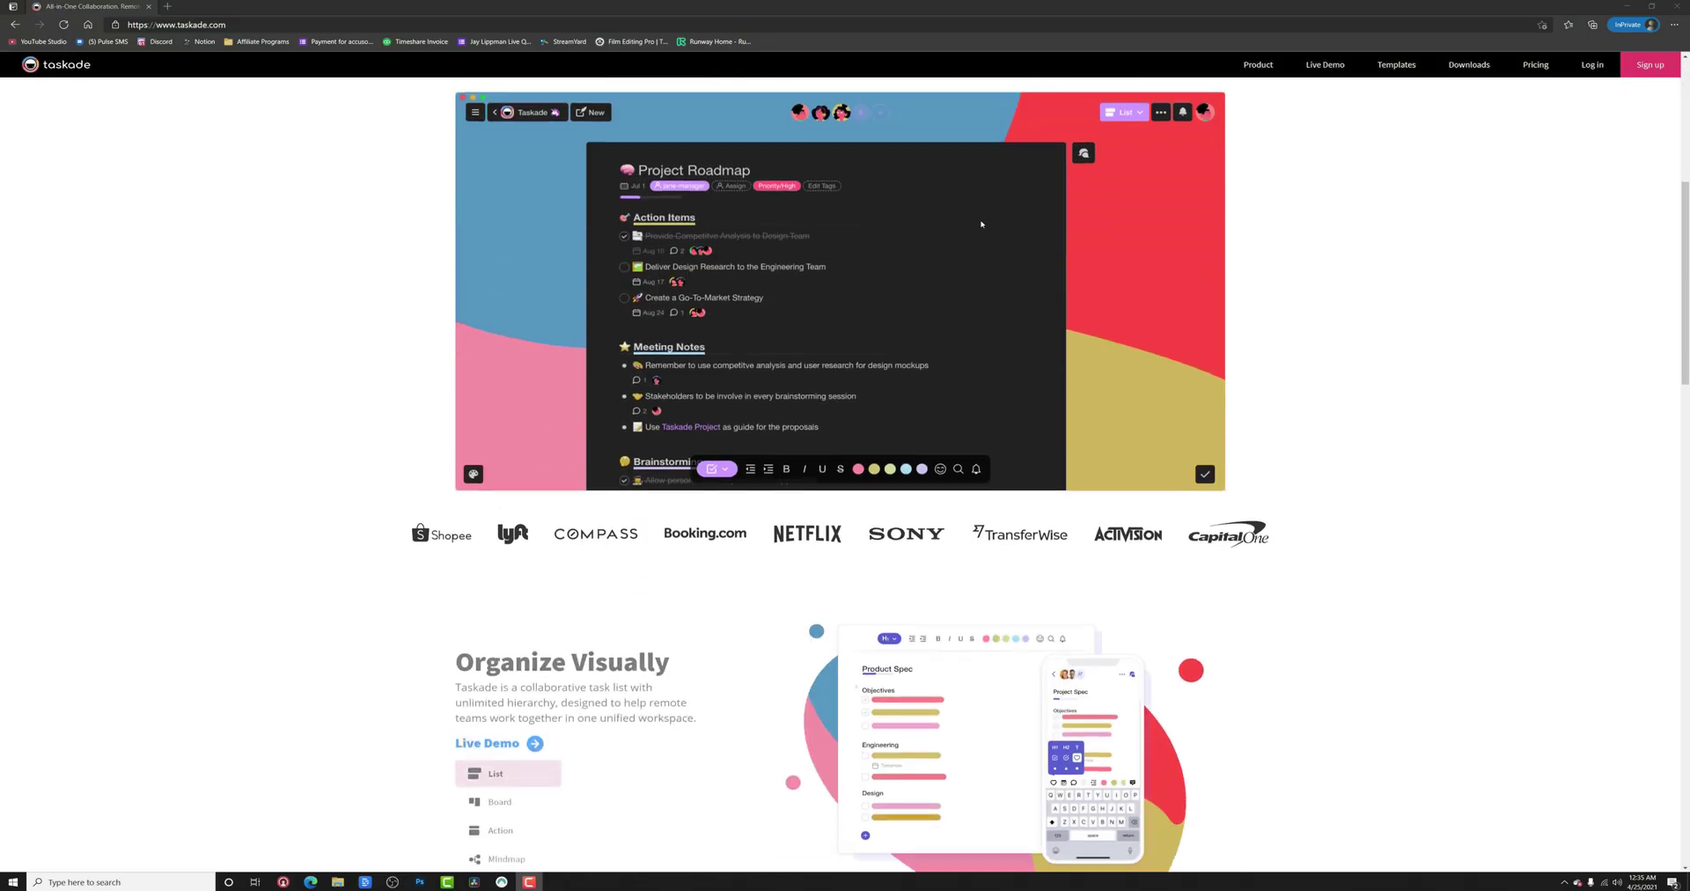
- Create a New Video template project in YT Videos titled 'The Best Laptop For Davinci Resolve'
scroll(981, 224, down, 8)
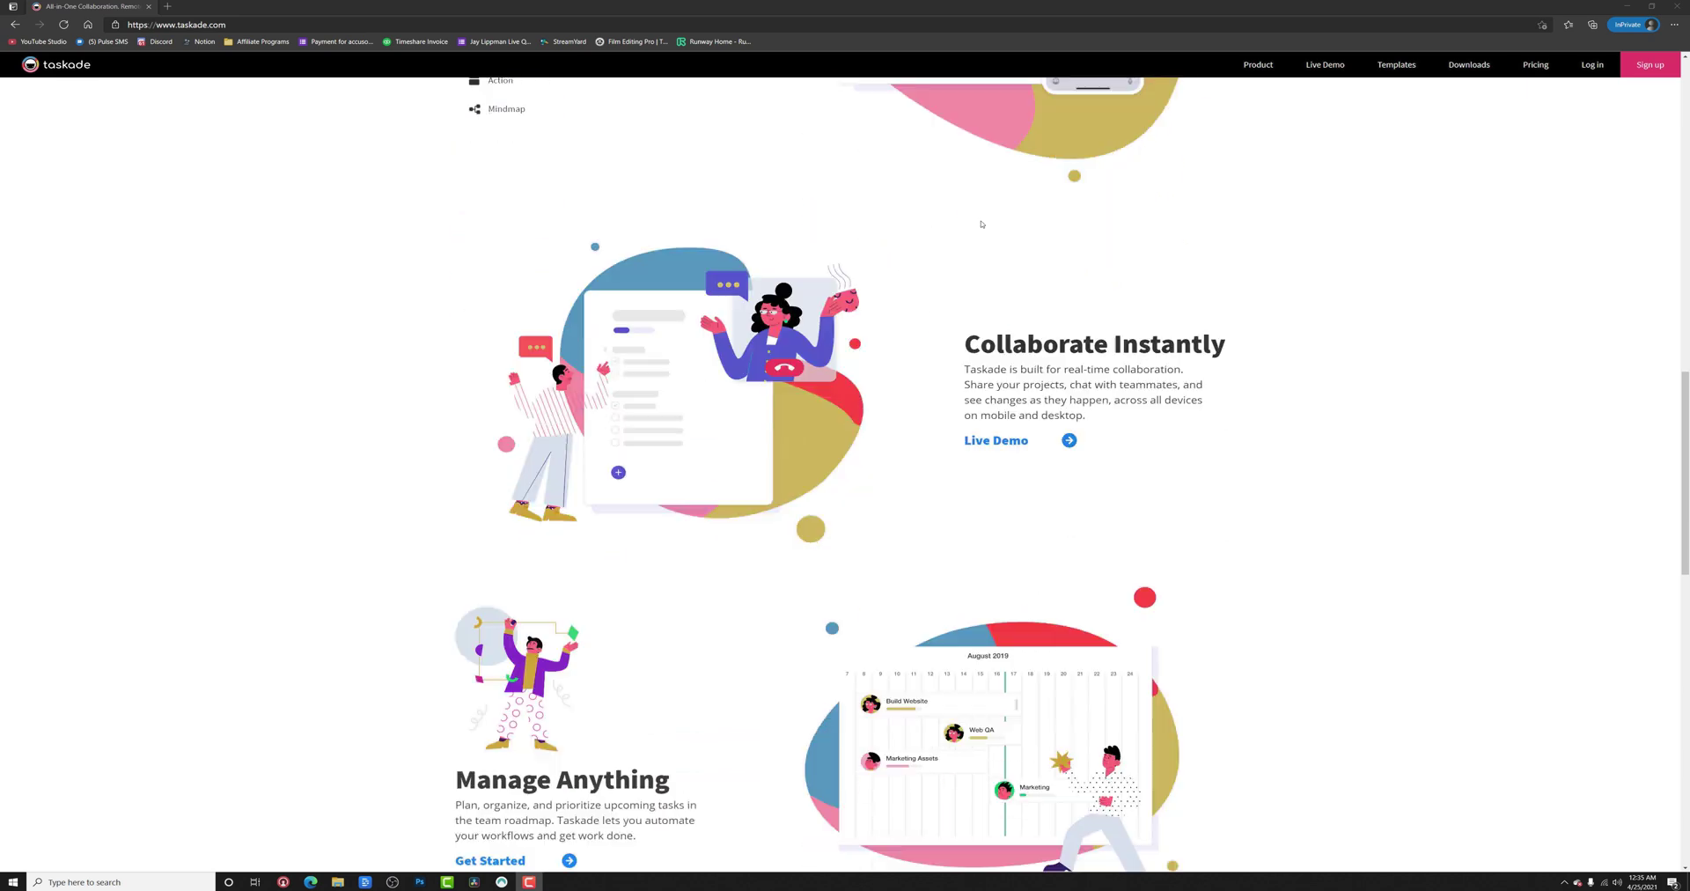
scroll(982, 224, down, 7)
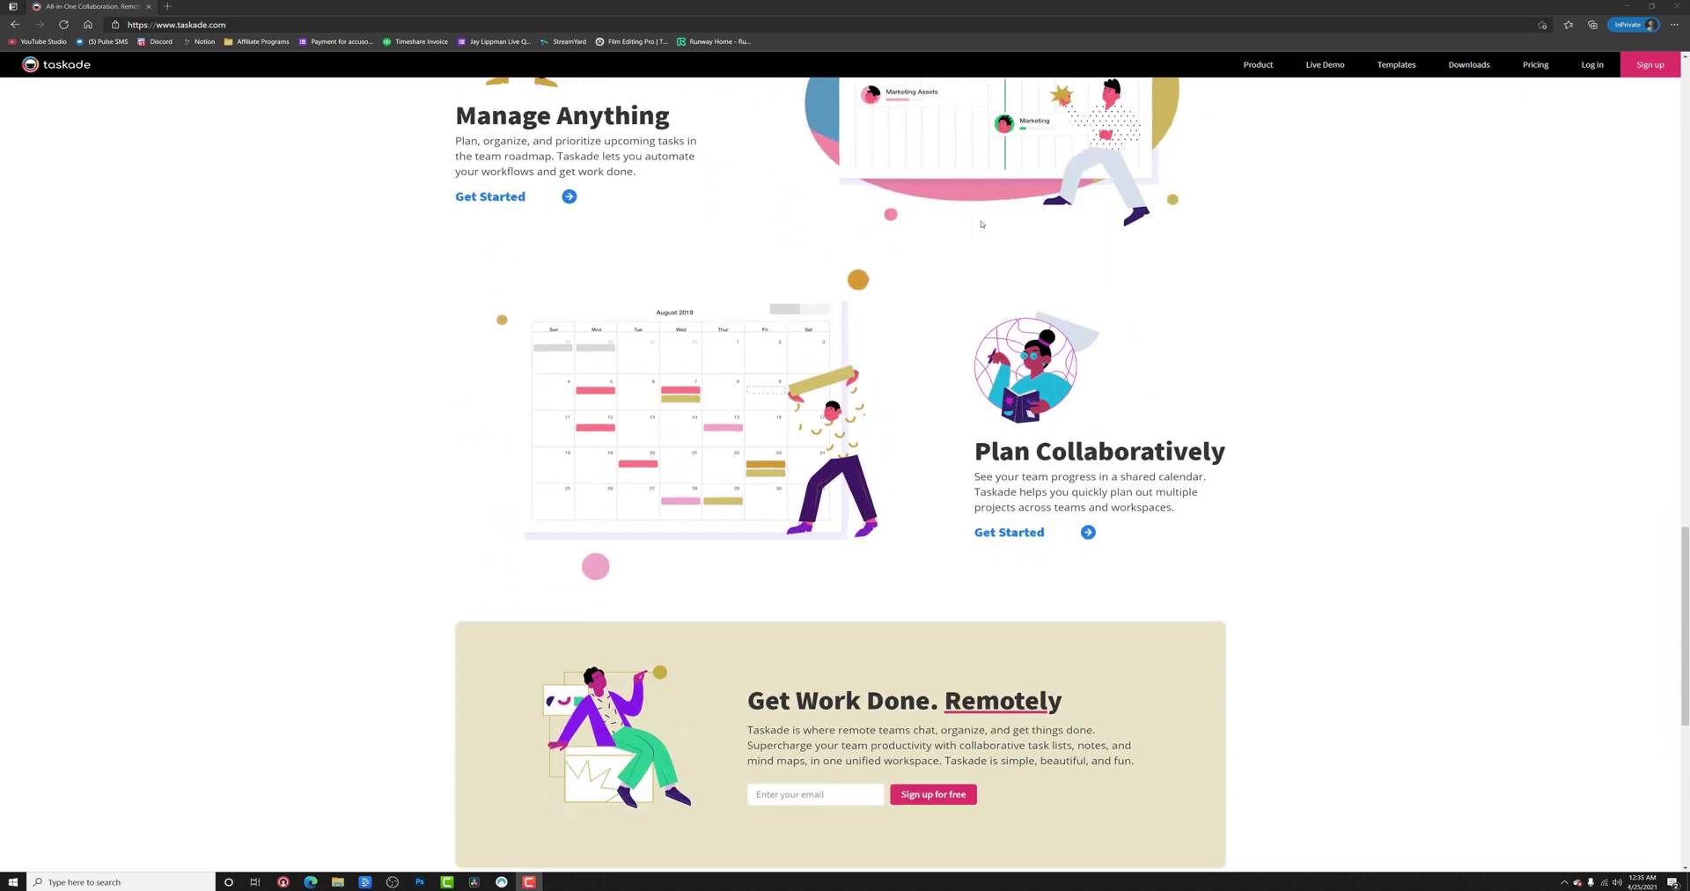
scroll(981, 224, down, 6)
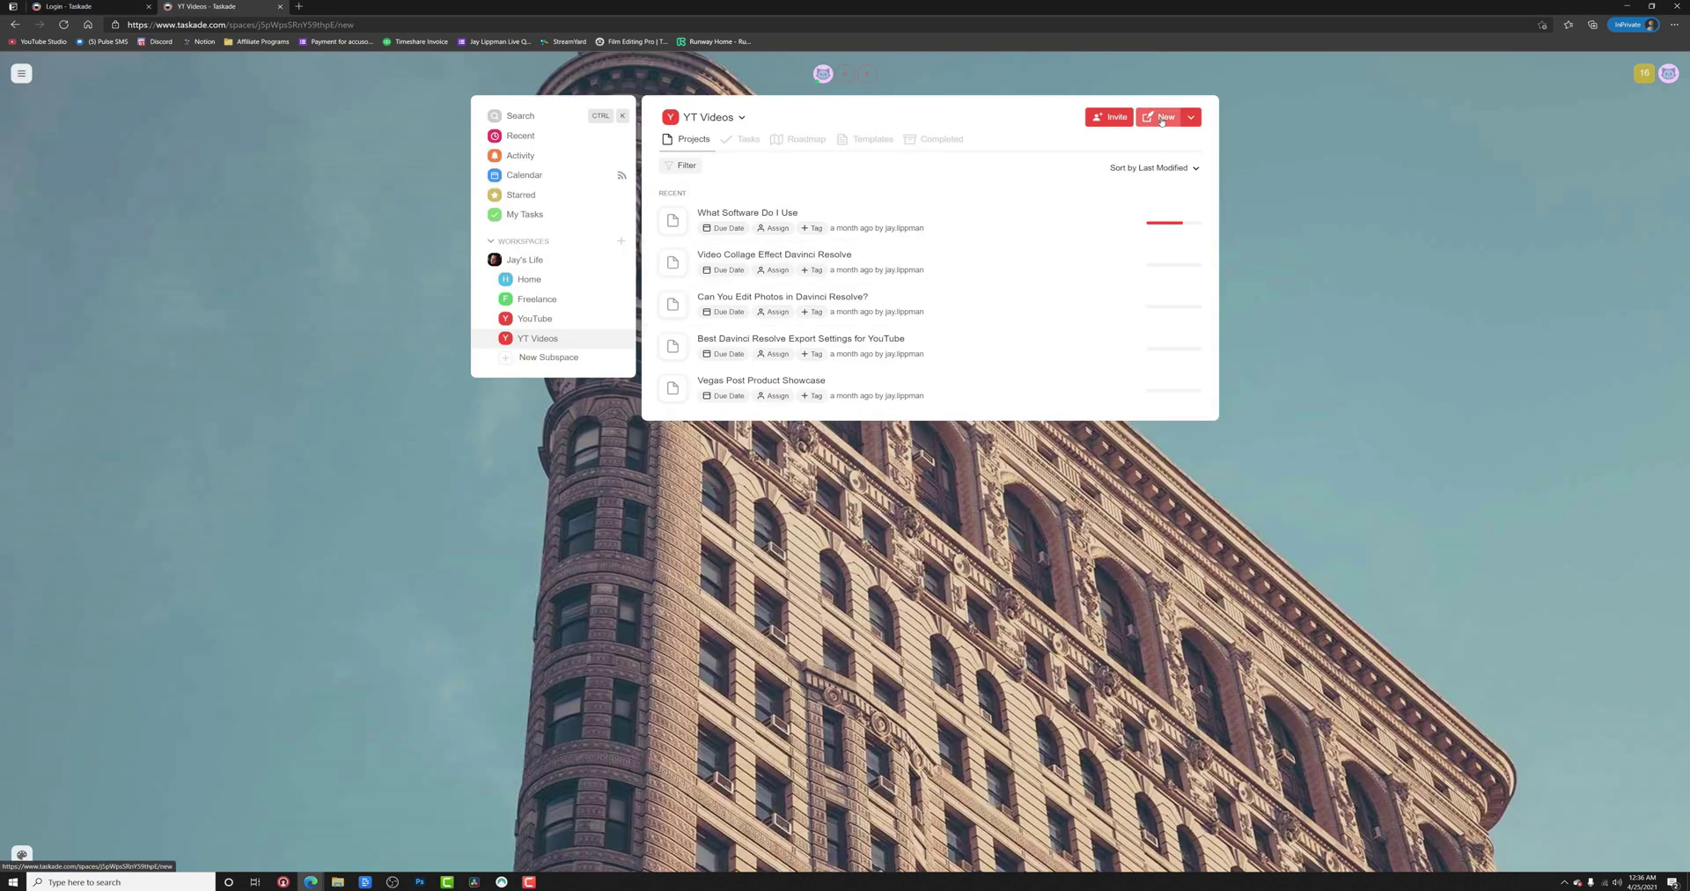
click(1162, 118)
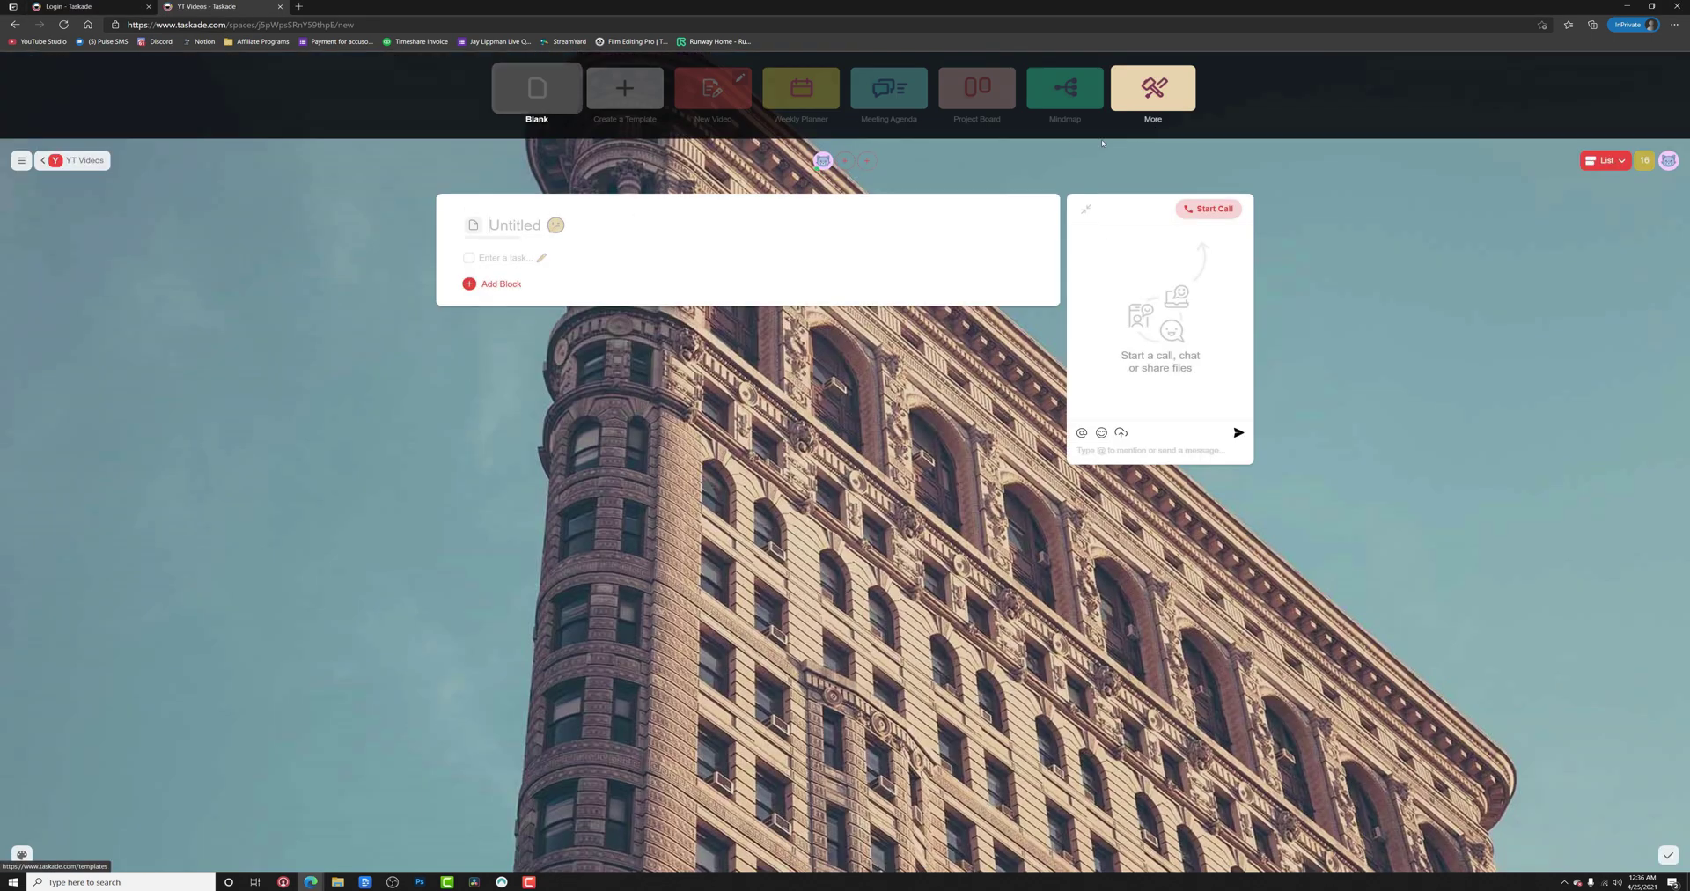
click(708, 91)
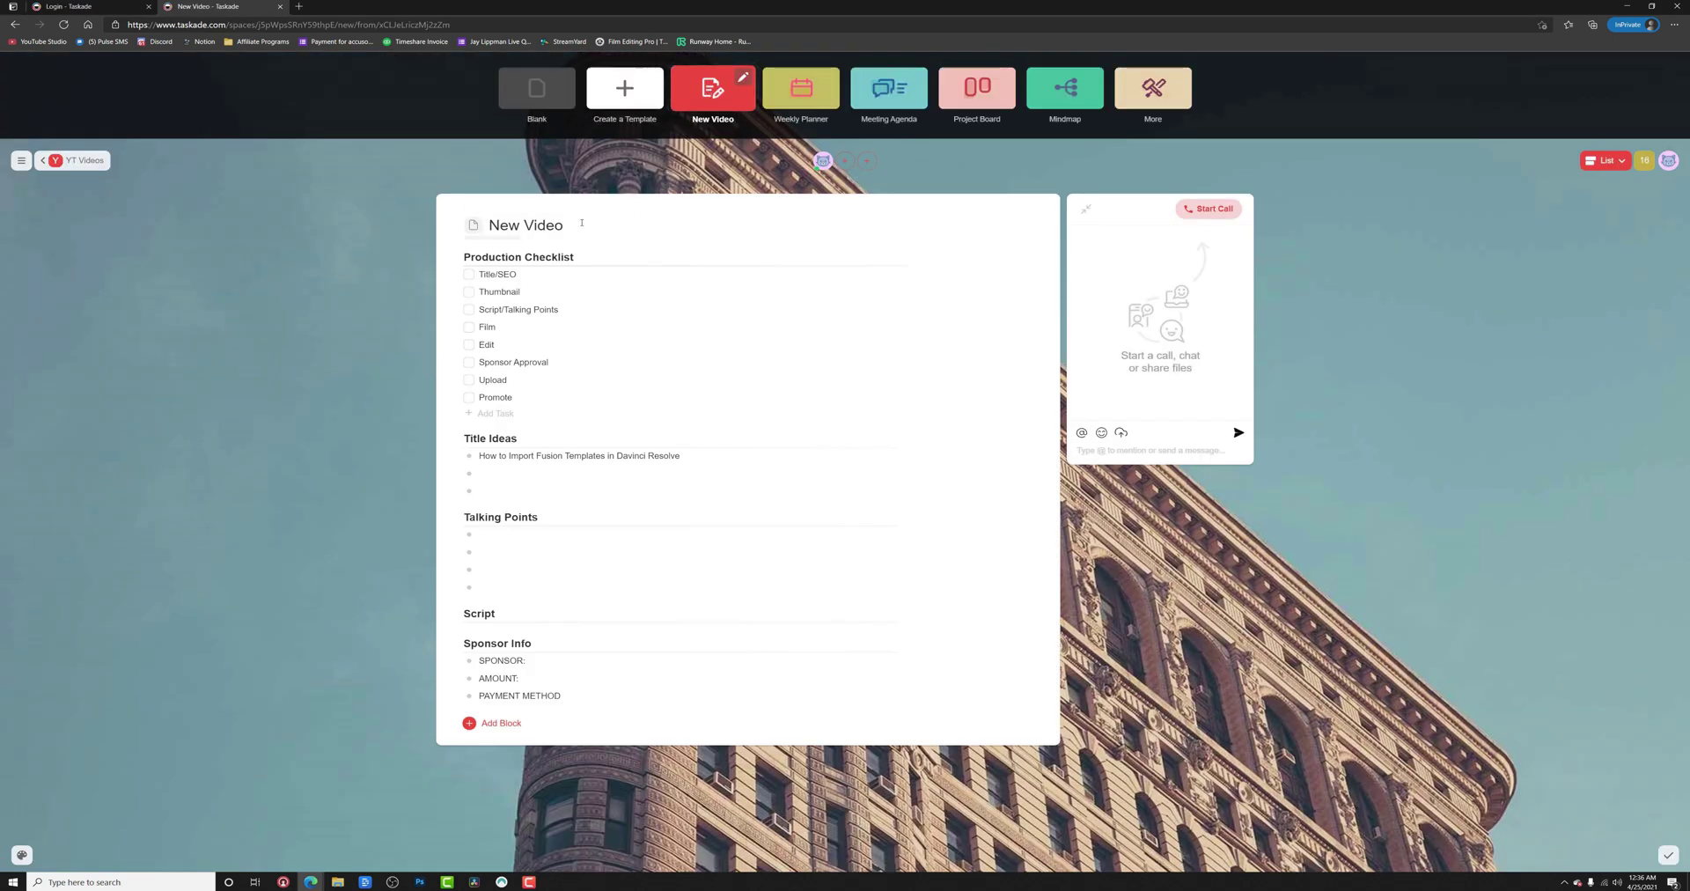
text(The Best Laptop For Davinci Resolve)
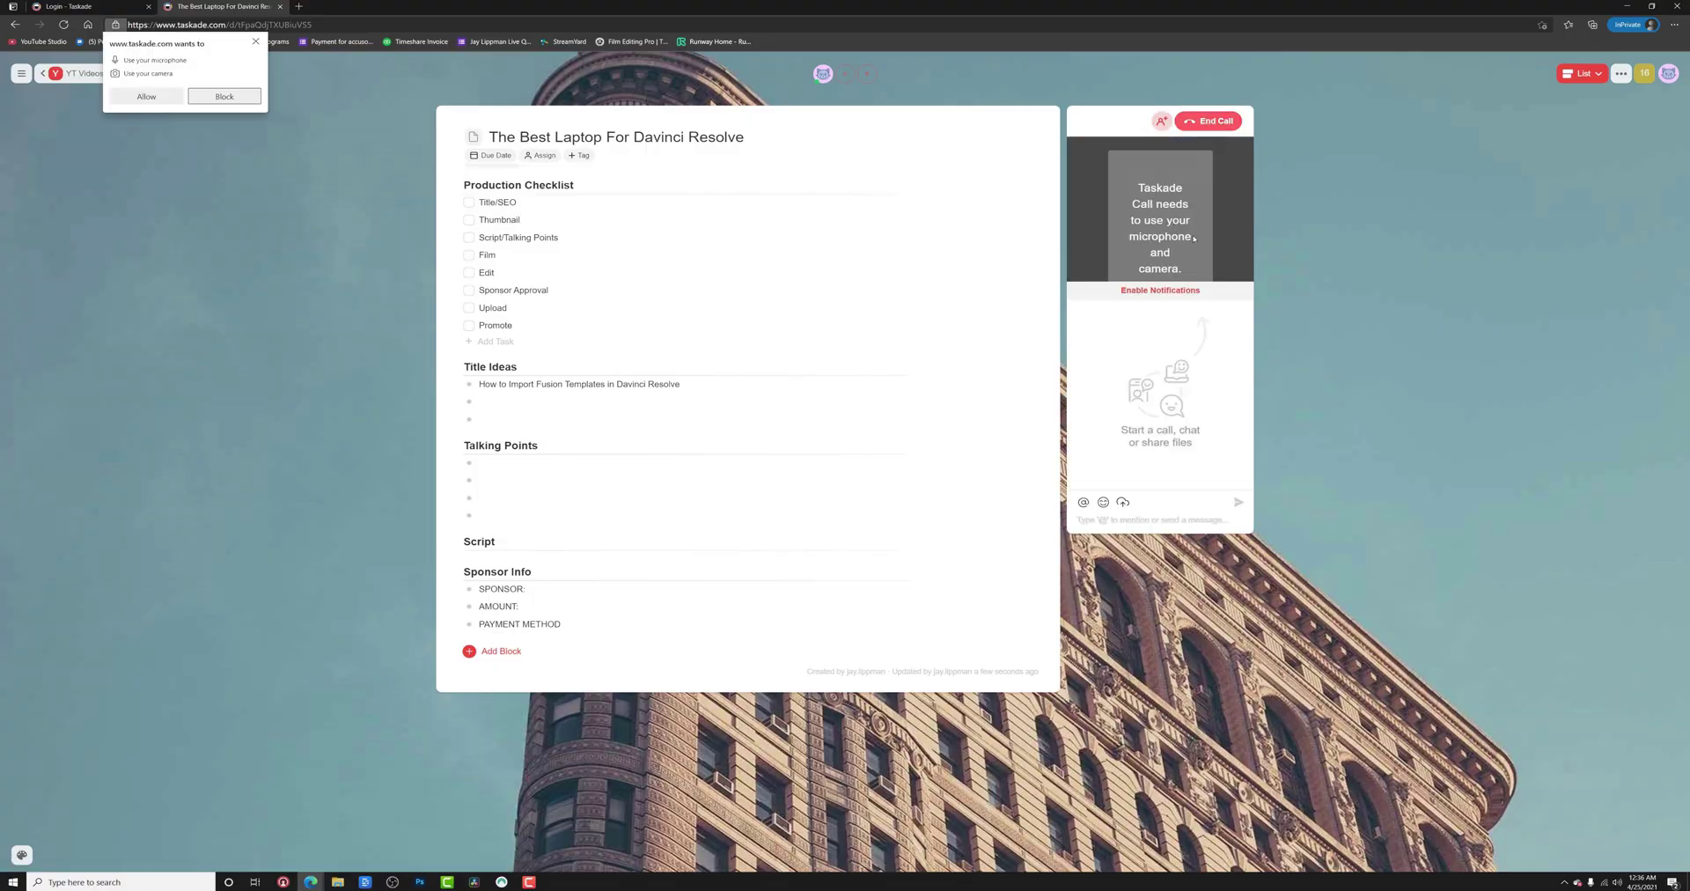
- Allow microphone and camera access for the call and show the project as a mindmap
click(173, 99)
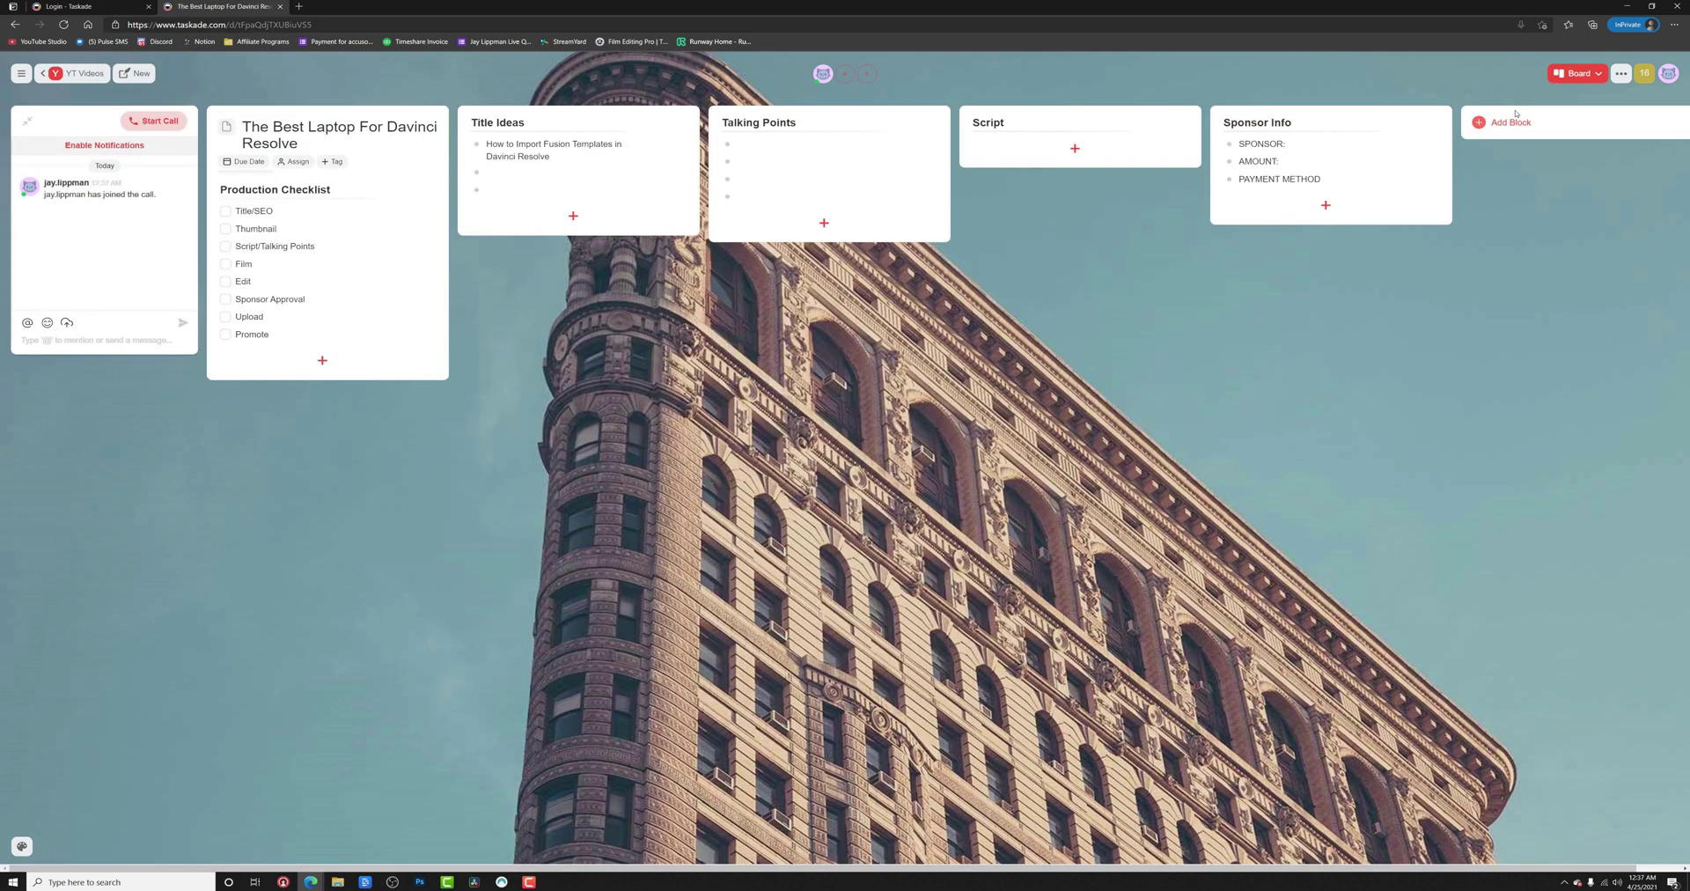
click(1580, 76)
click(1519, 152)
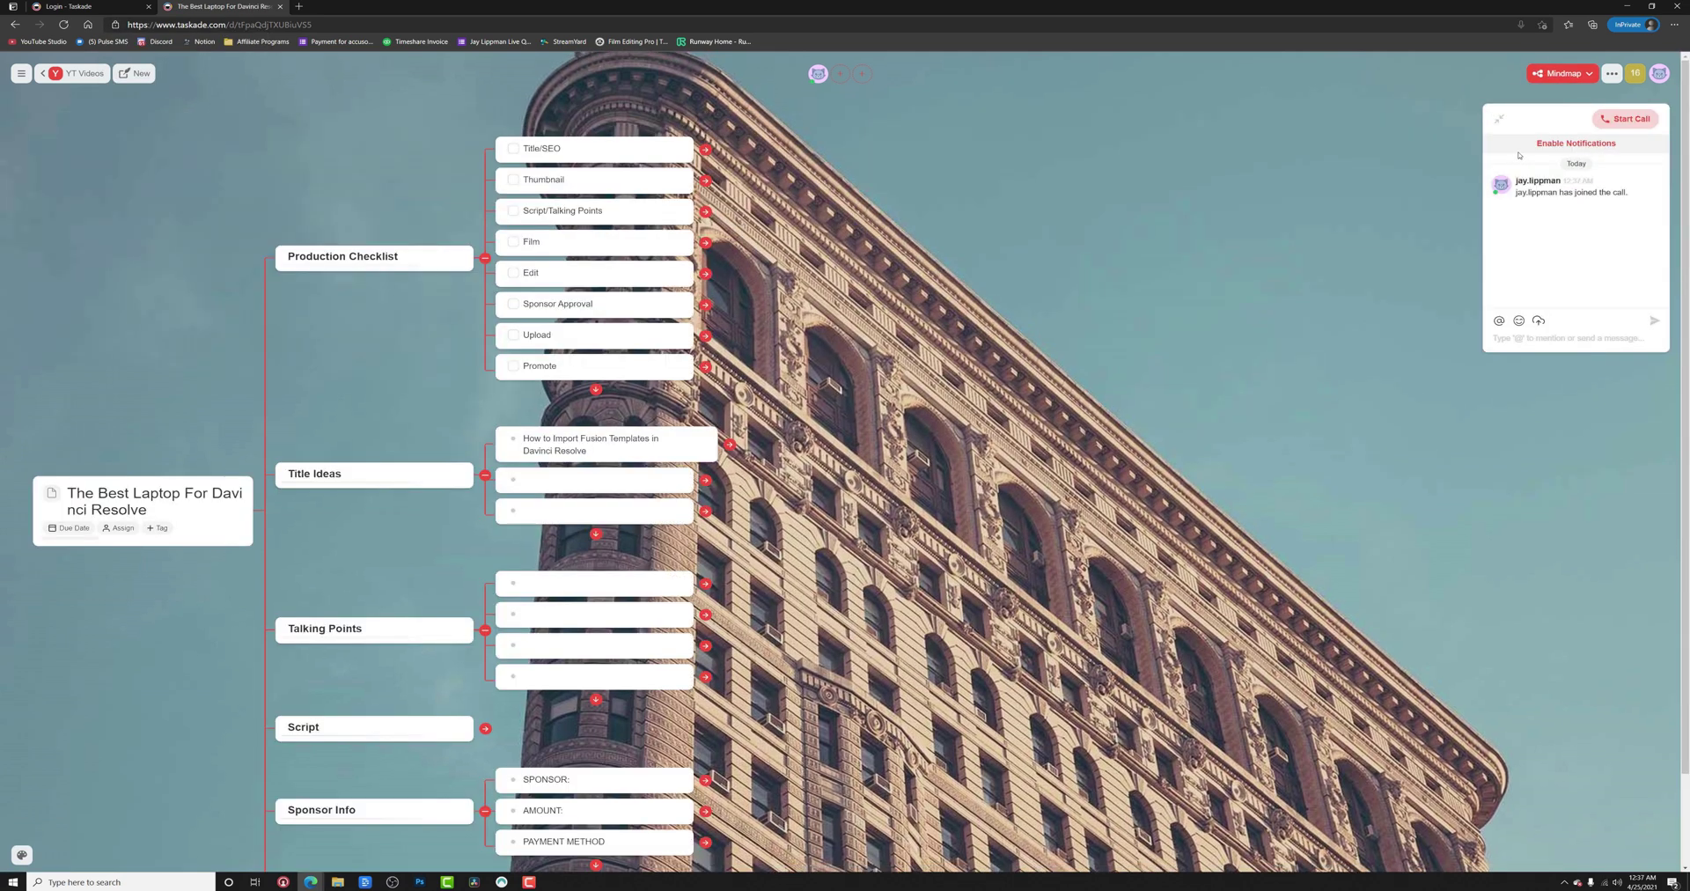
- Switch the project to the org chart view, then open the April 26 Video Collage calendar item
click(1564, 75)
click(1519, 171)
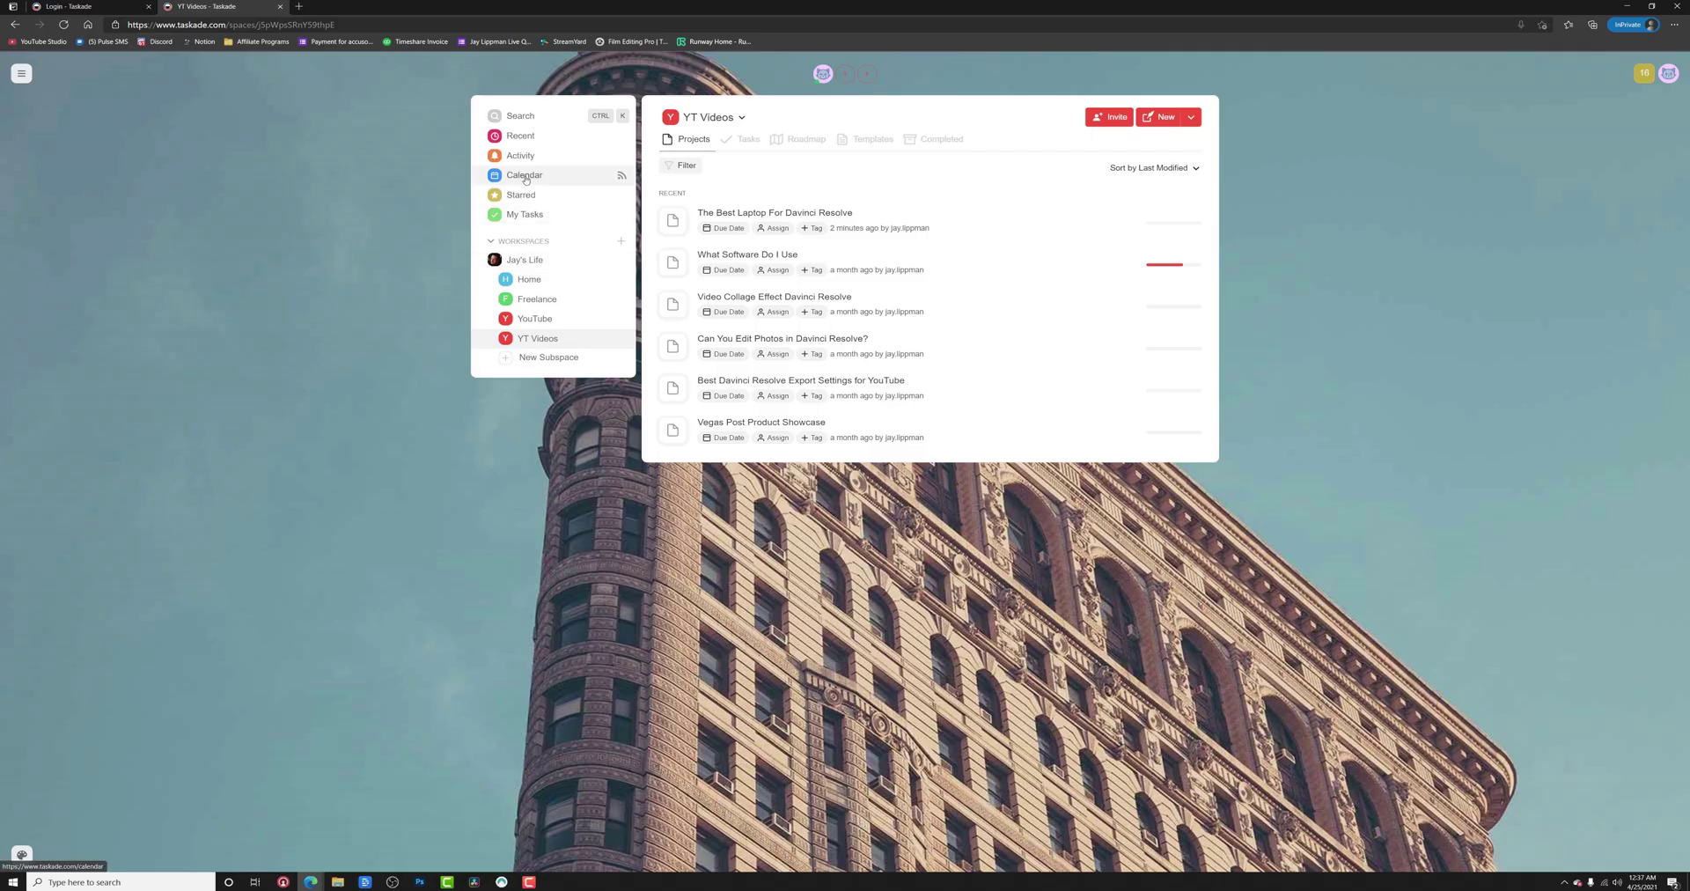
click(526, 177)
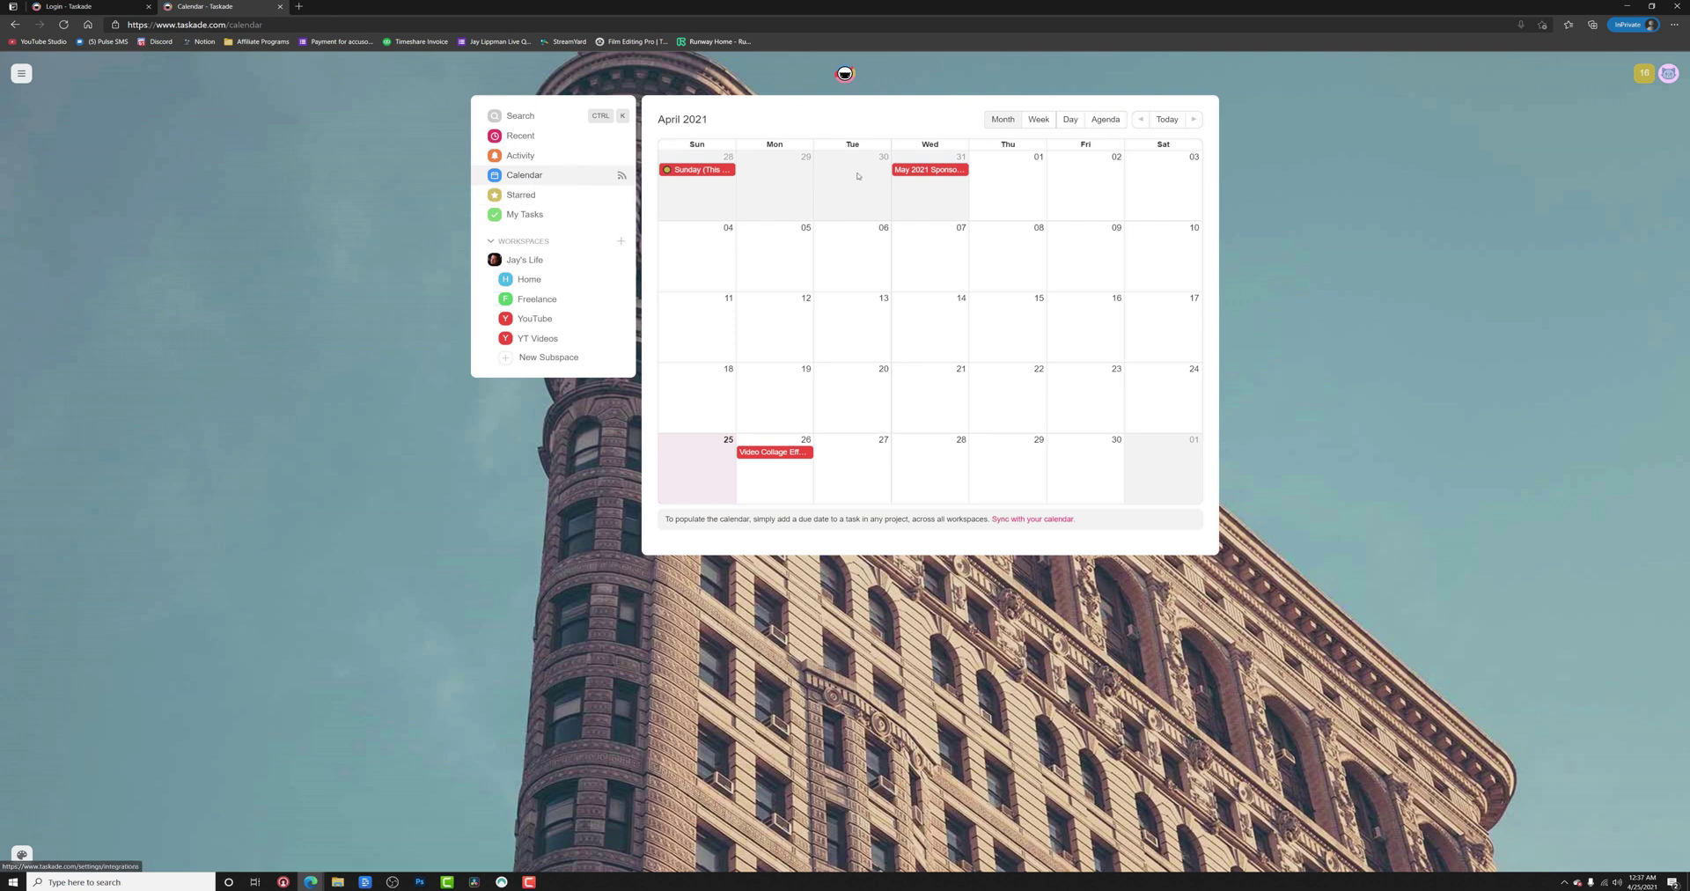
click(767, 452)
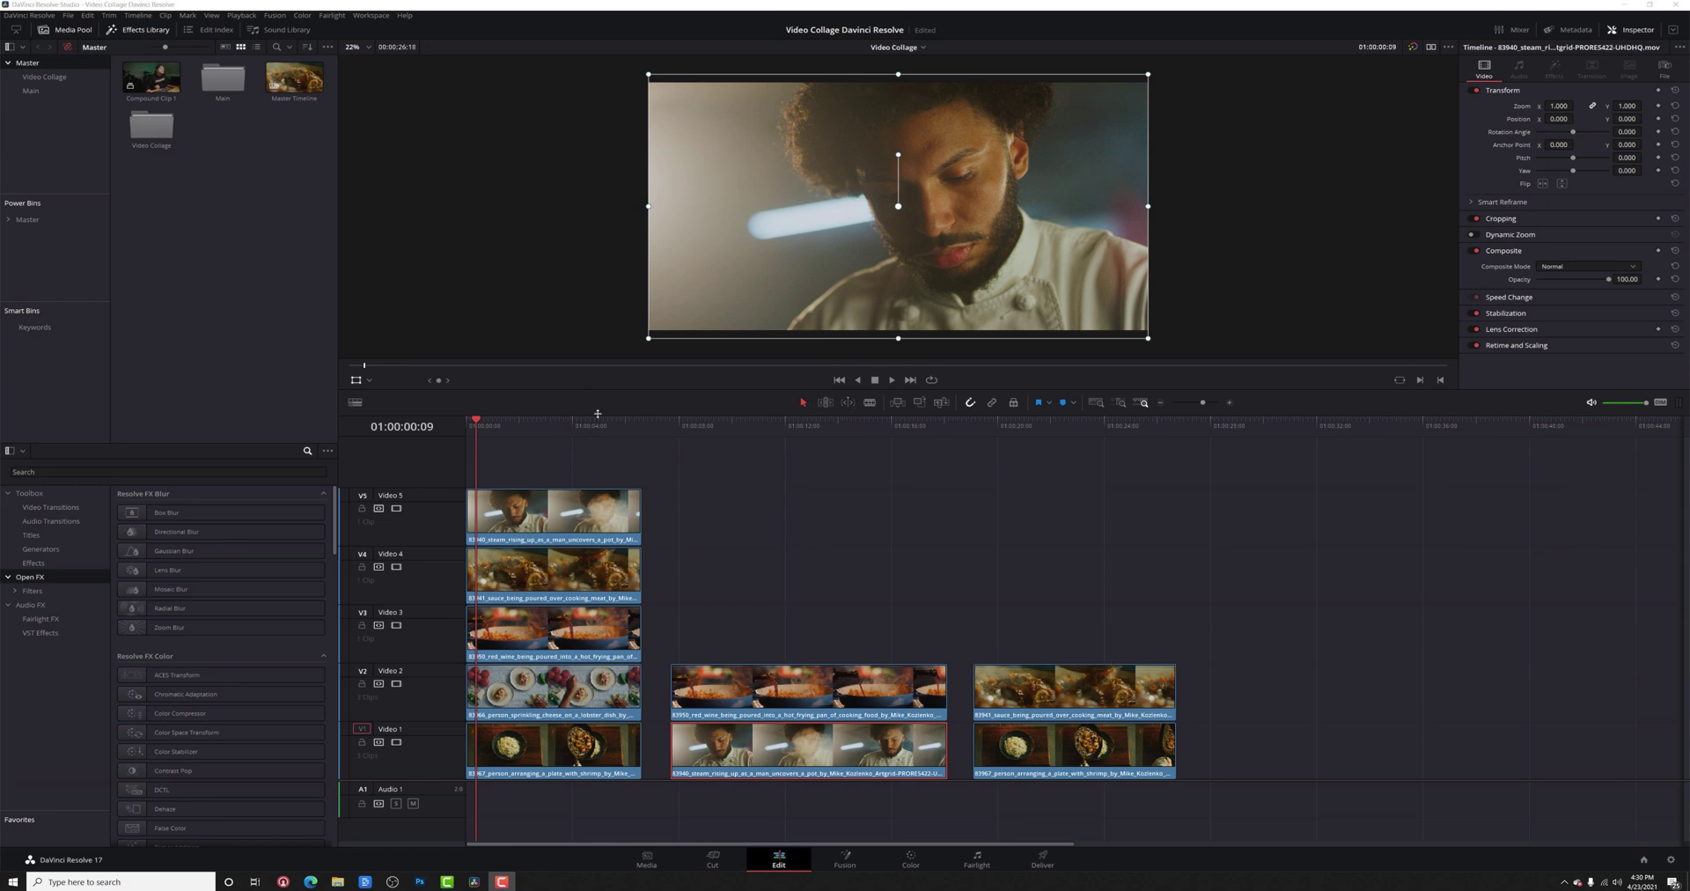
click(397, 509)
click(396, 567)
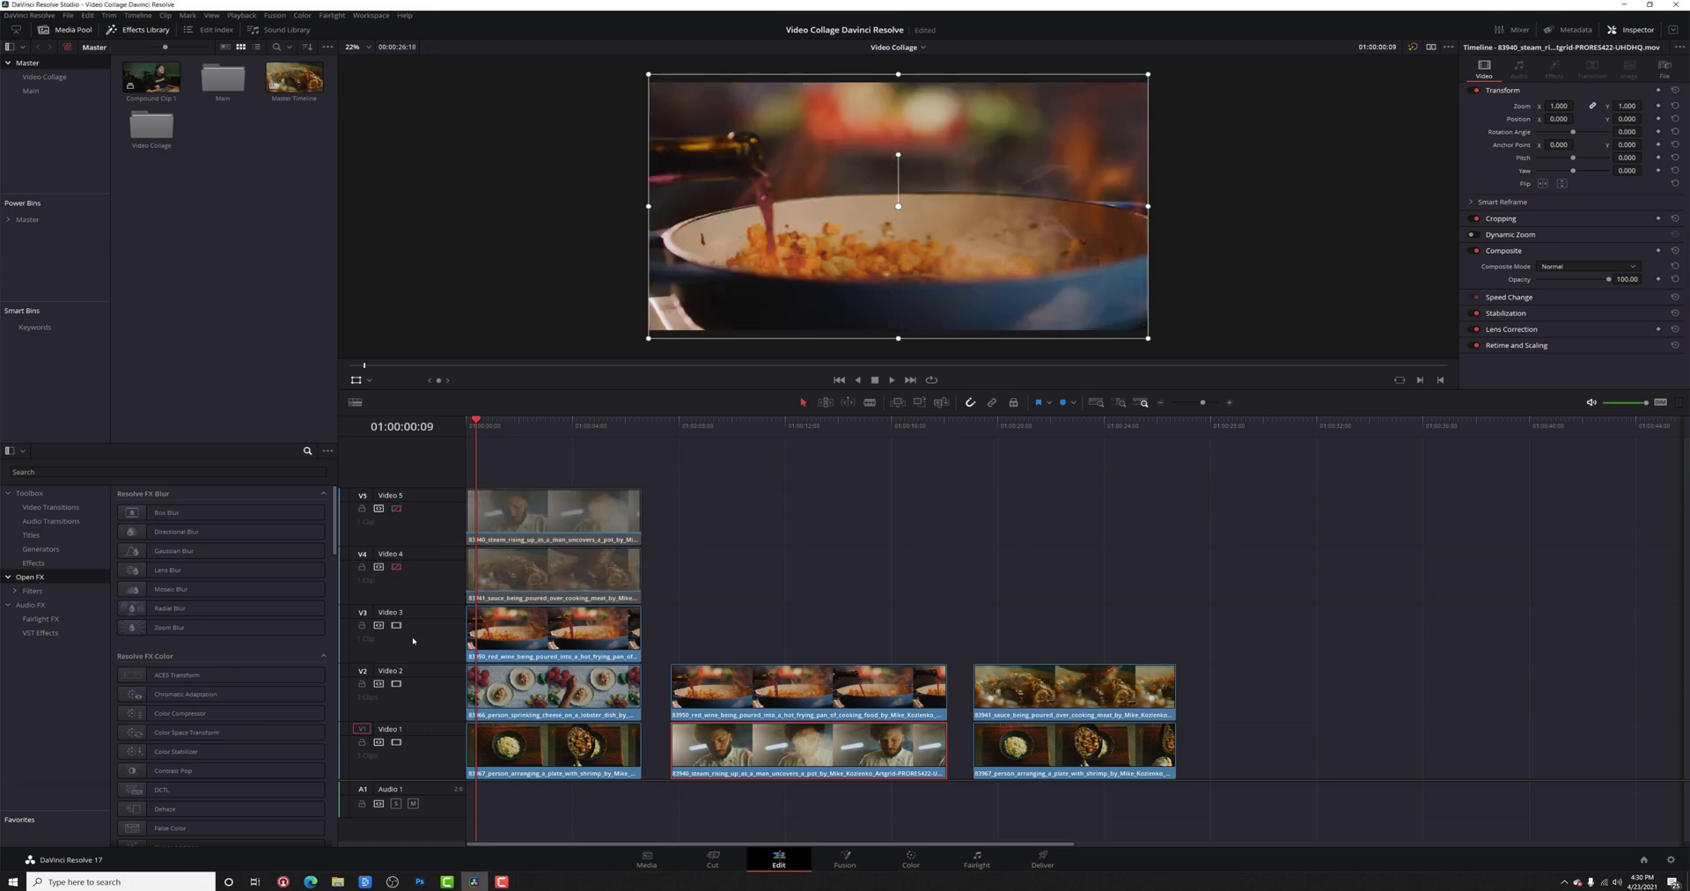
click(396, 625)
click(396, 683)
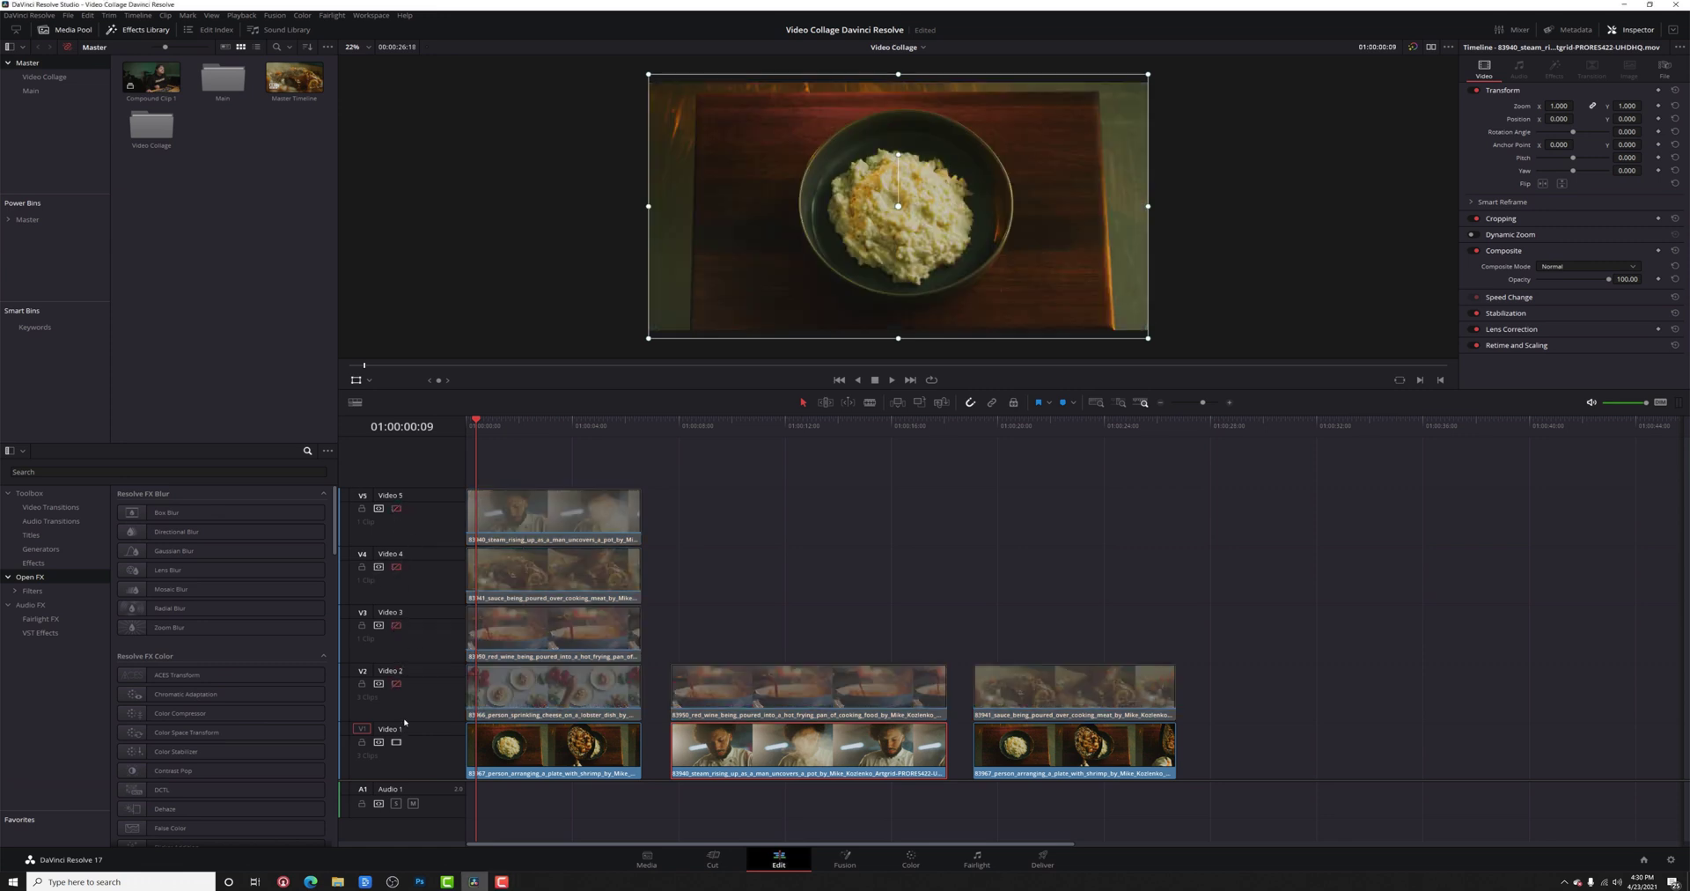
click(396, 683)
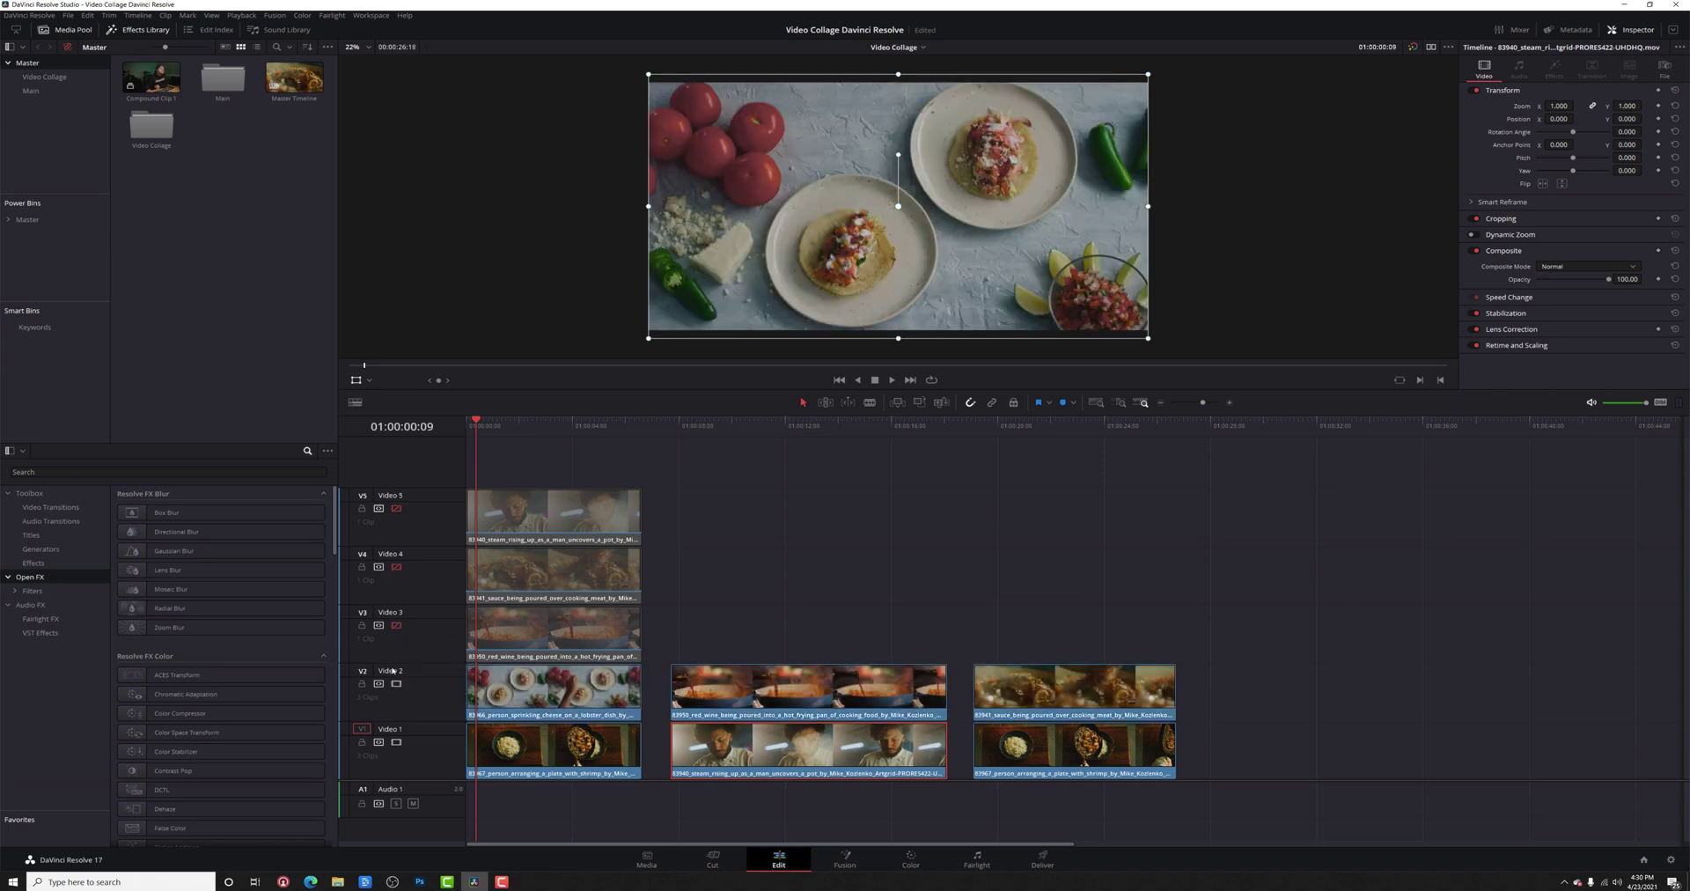
click(396, 625)
click(396, 567)
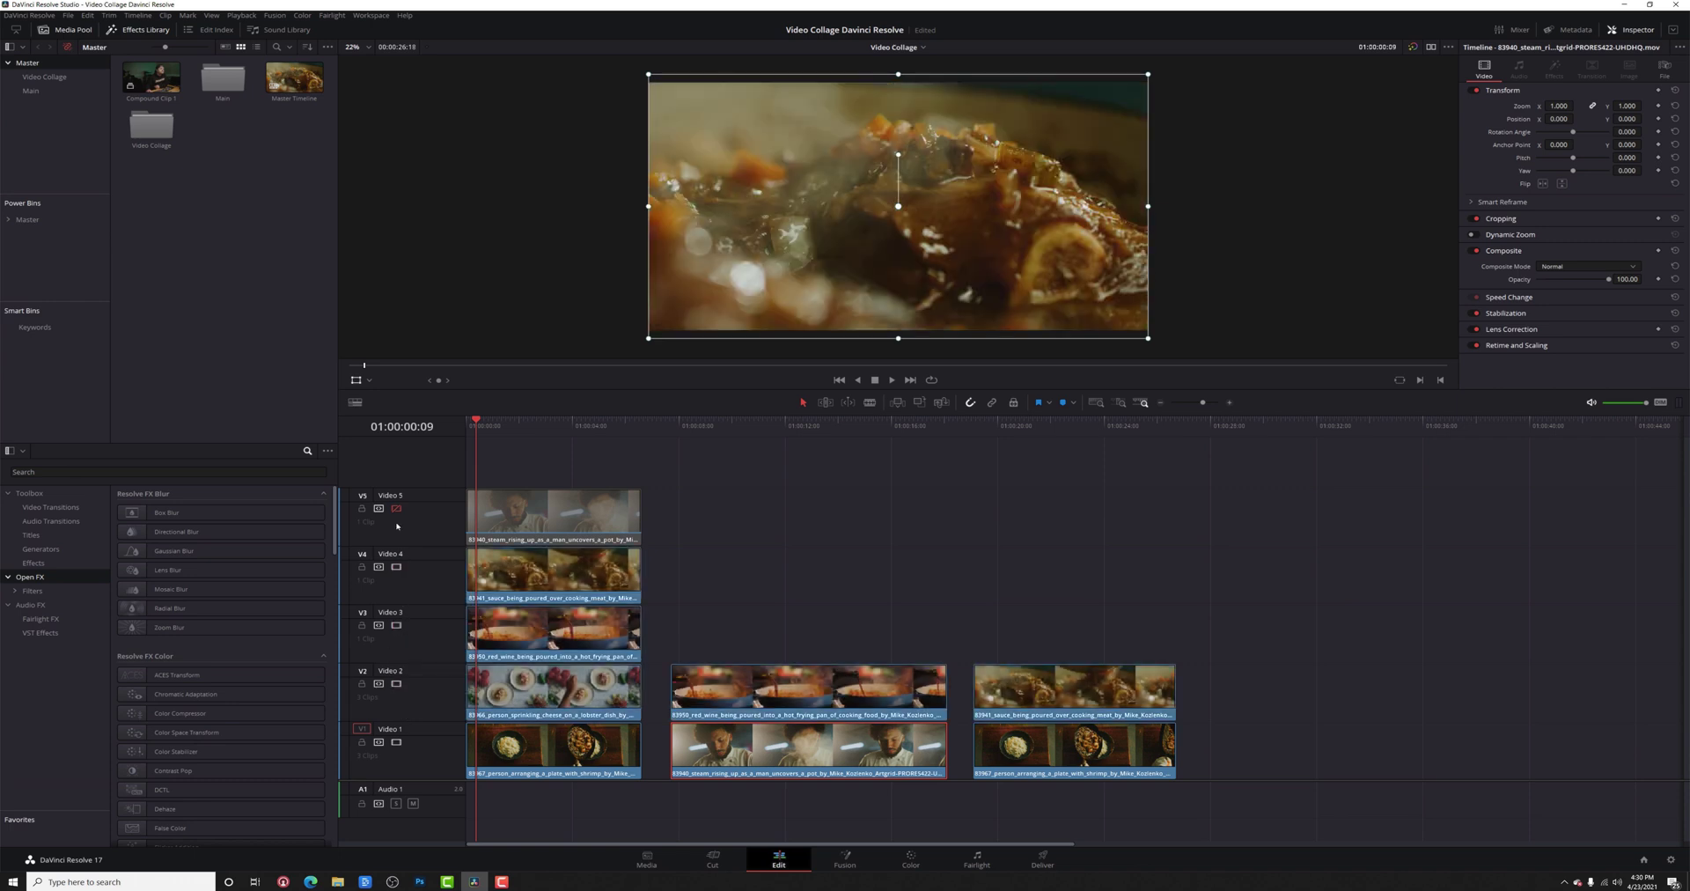
click(396, 508)
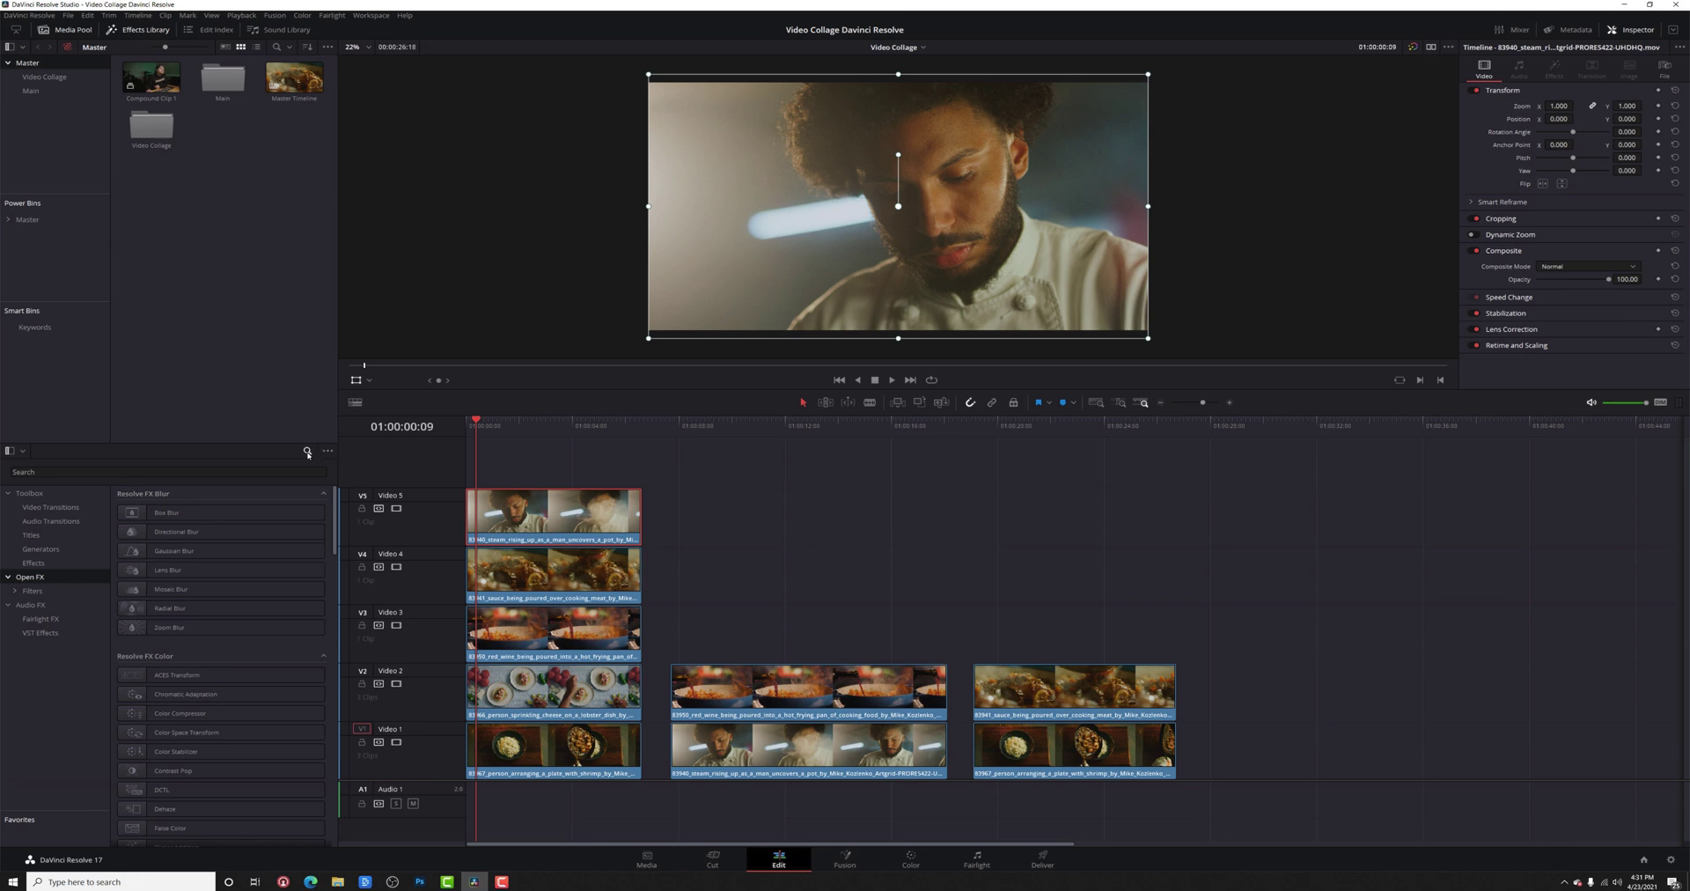
- Search the Effects Library for 'vid' and drag Video Collage onto the V5 chef clip
click(170, 472)
text(video)
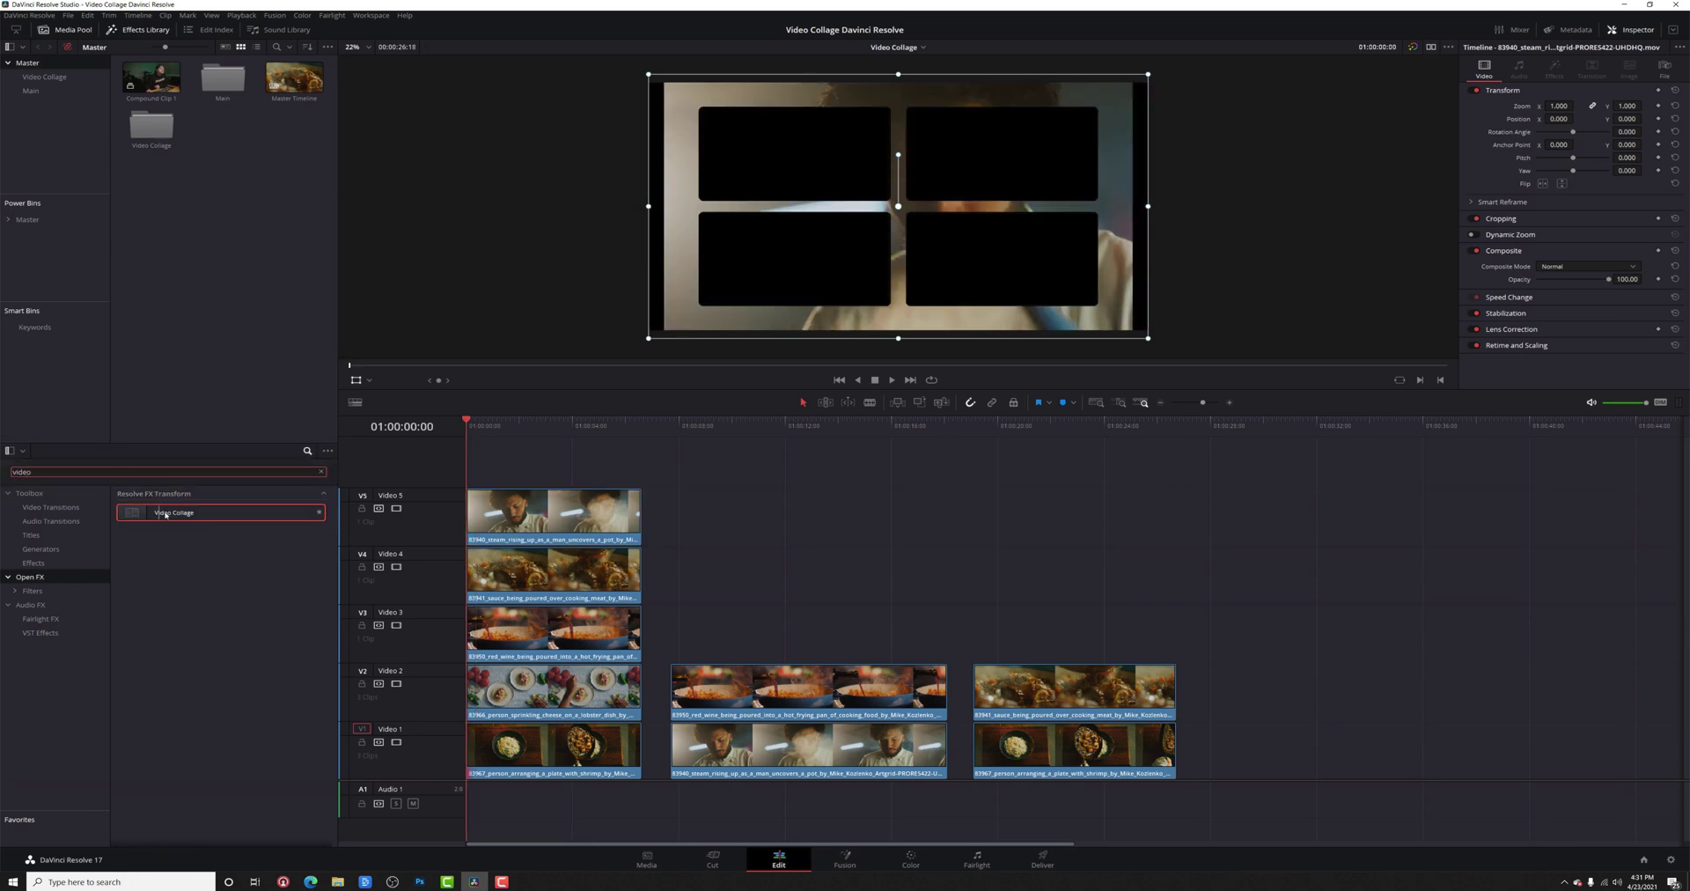
drag(166, 514, 530, 524)
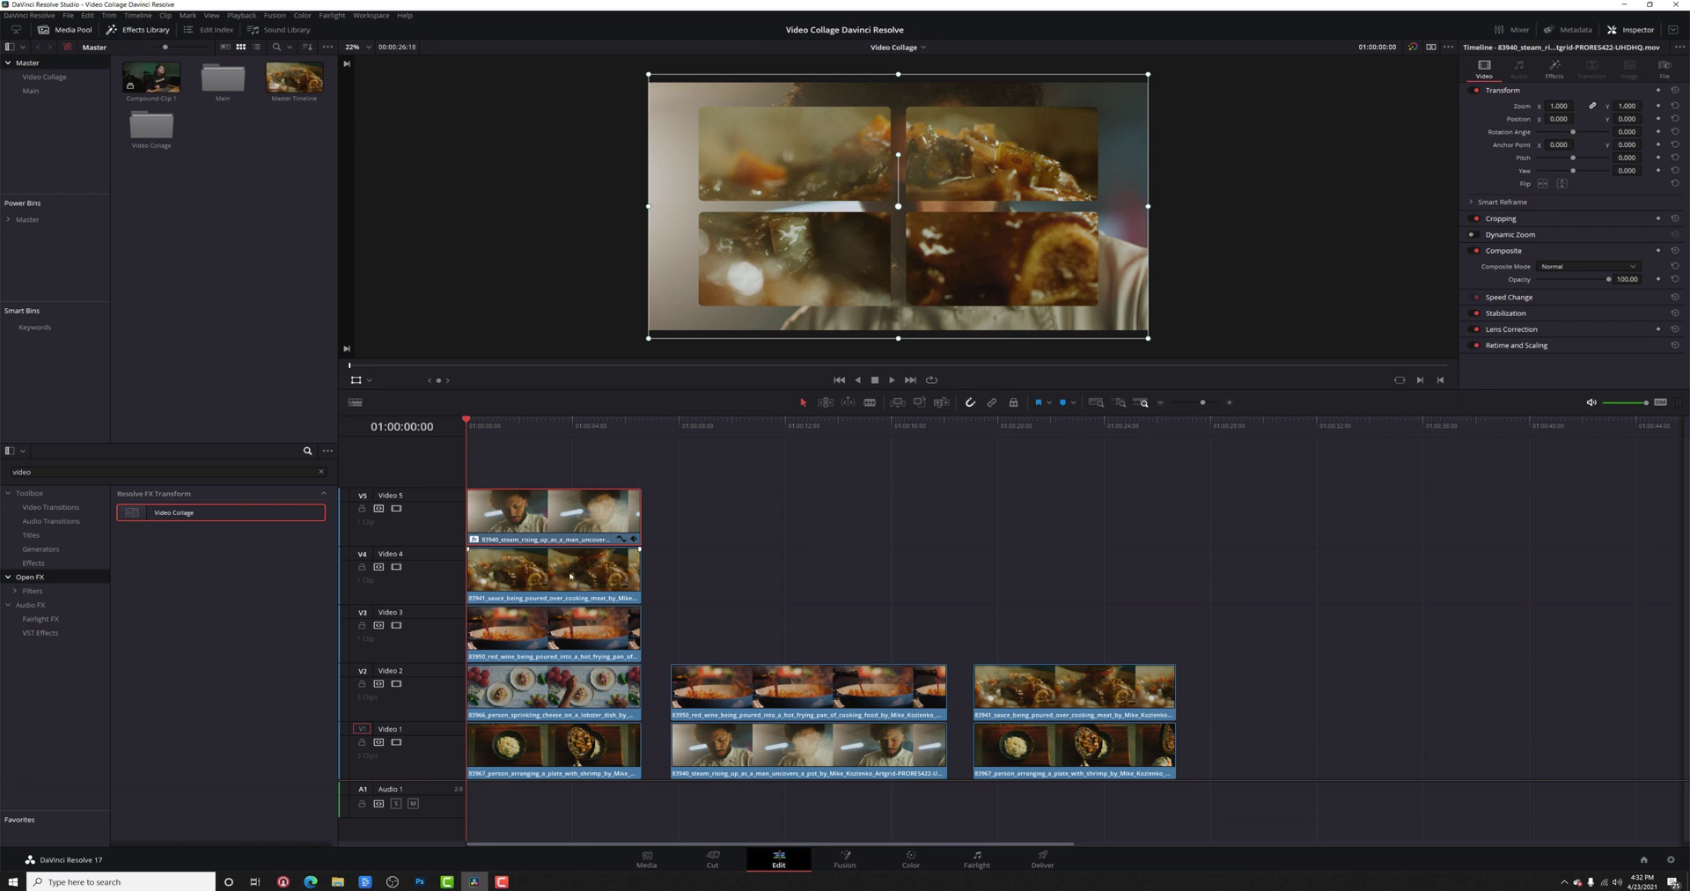
- Scale and position the Video 4 sauce clip to fill the top-left collage cell
click(569, 581)
click(358, 384)
click(357, 382)
drag(1148, 75, 971, 160)
drag(887, 210, 746, 165)
drag(840, 120, 901, 92)
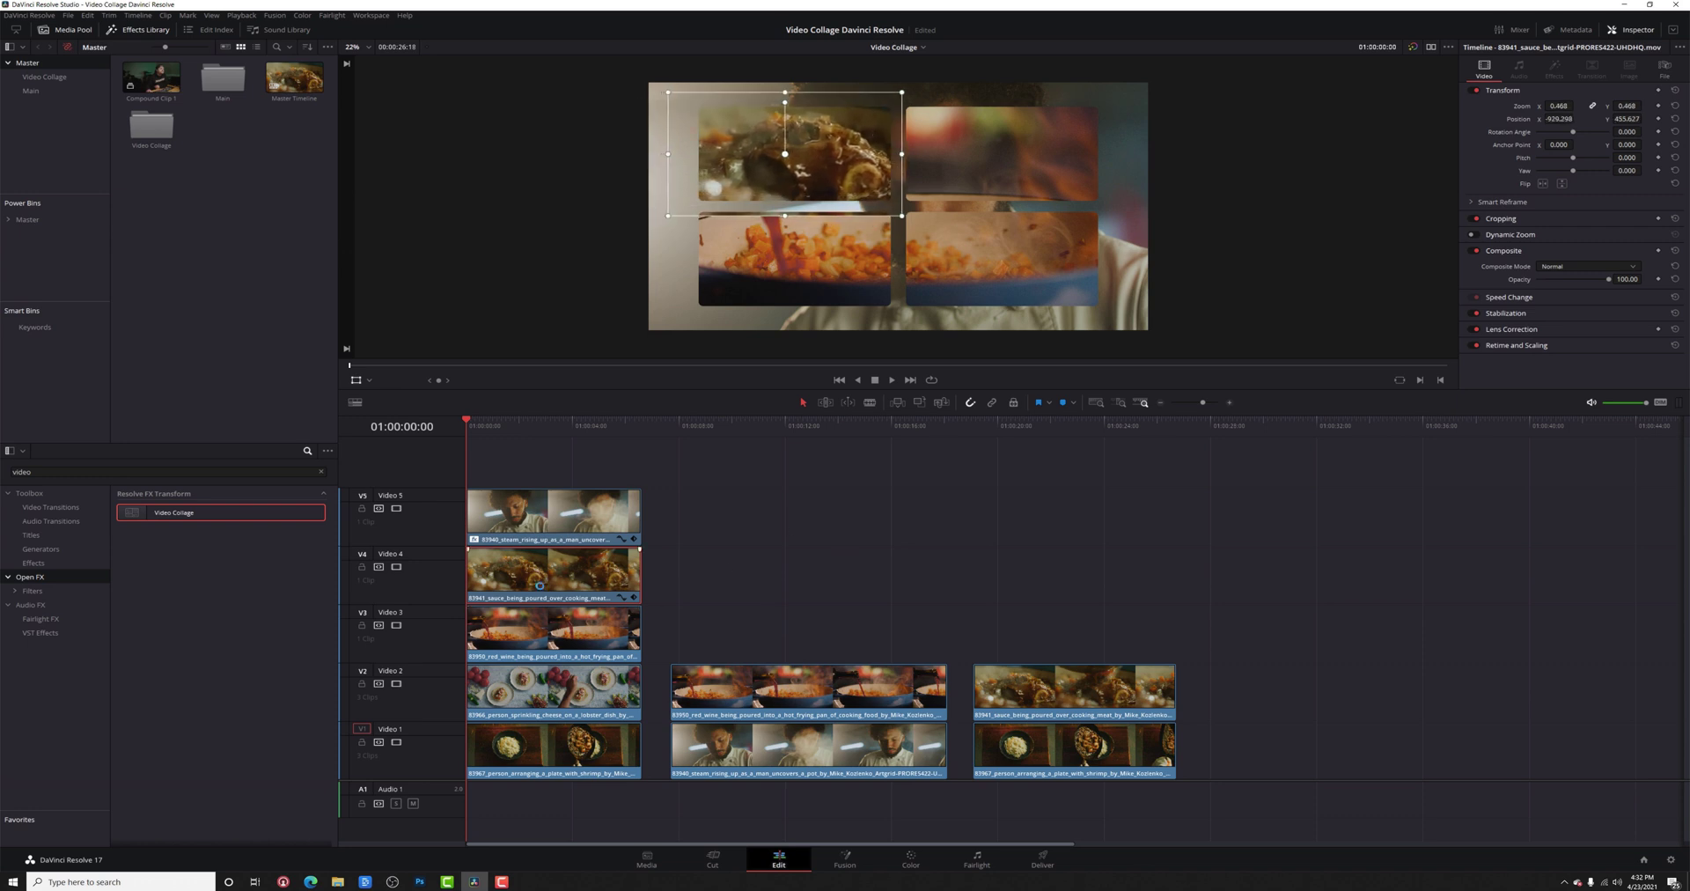
- Fit the wine pan, plates and rice bowl (zoom 0.420) clips into the remaining cells, then preview
click(563, 632)
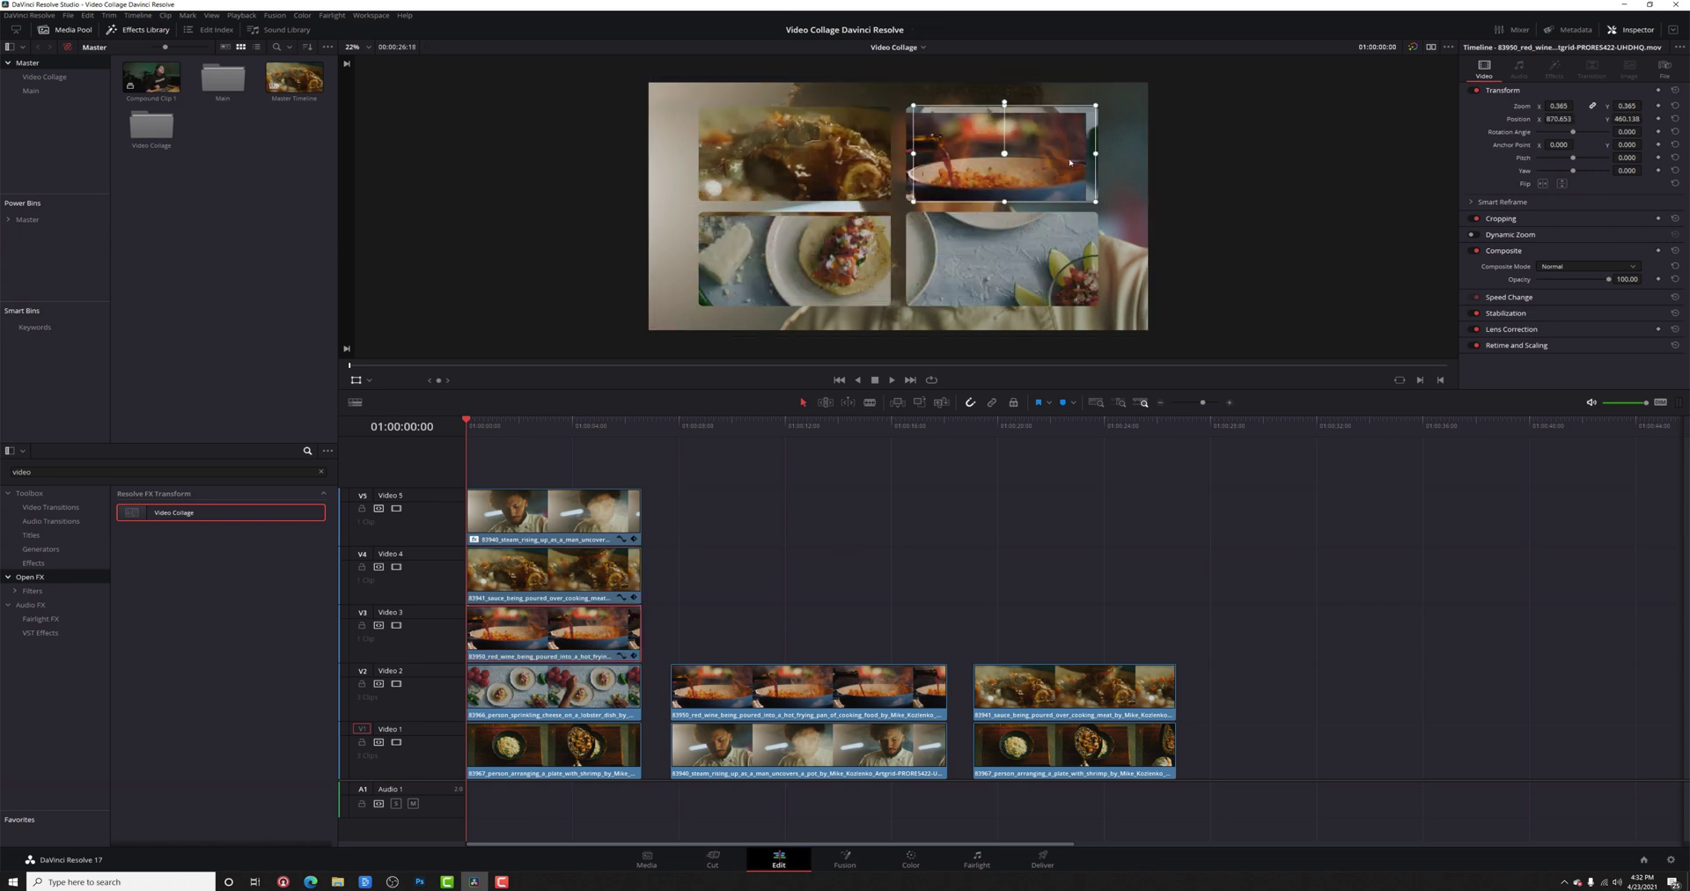
drag(1069, 162, 1075, 161)
click(843, 263)
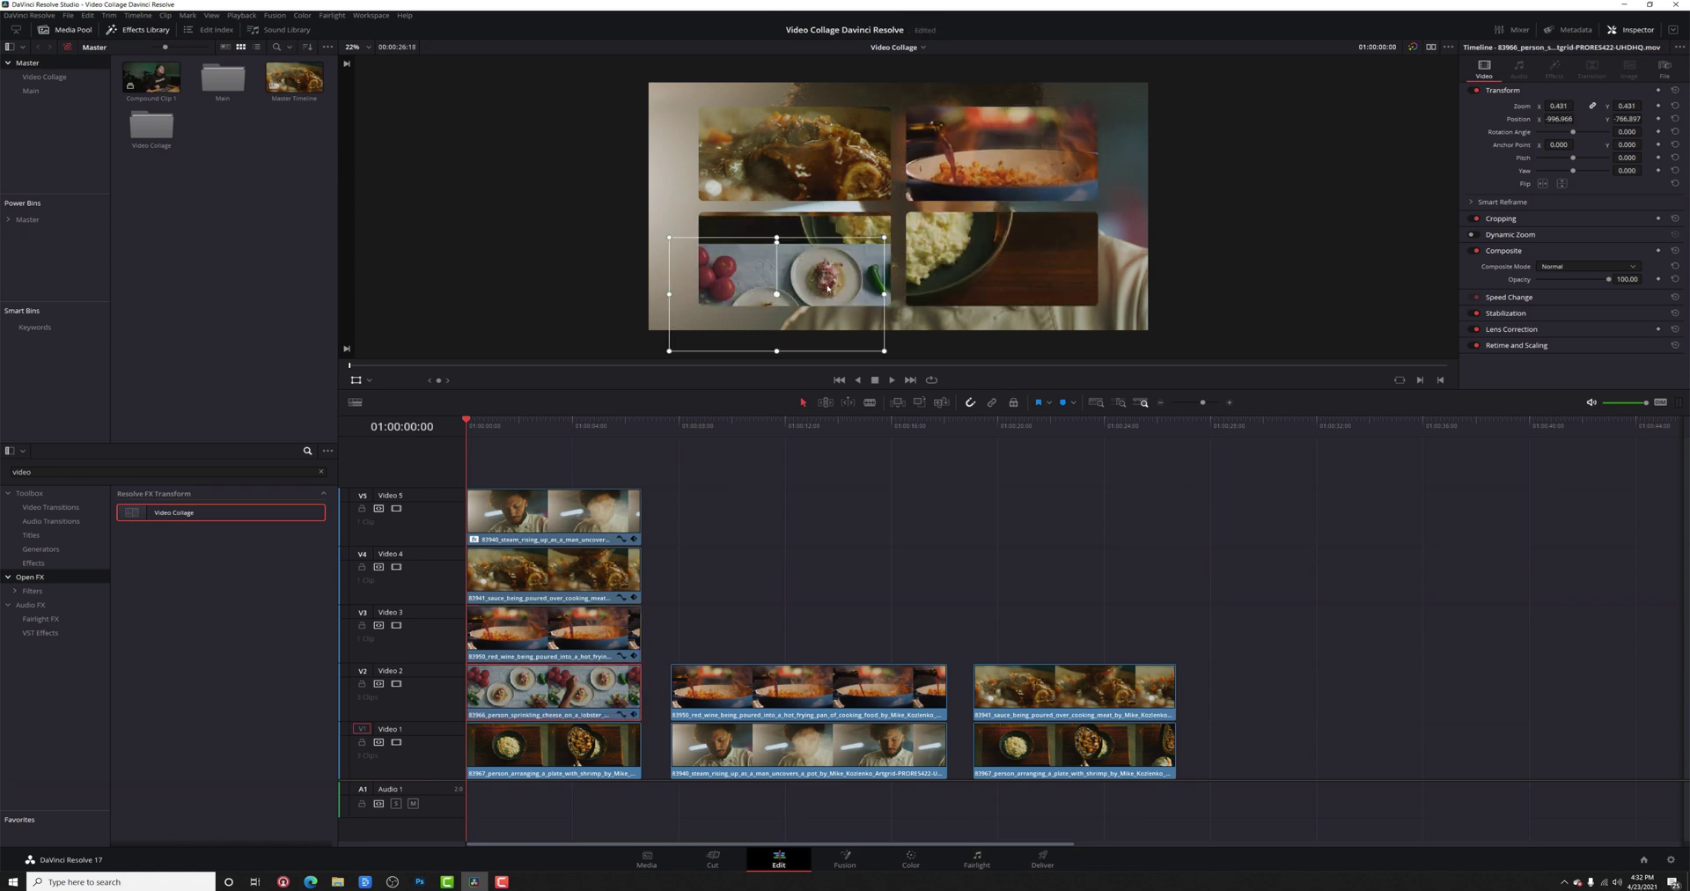
drag(823, 294, 865, 285)
click(1126, 319)
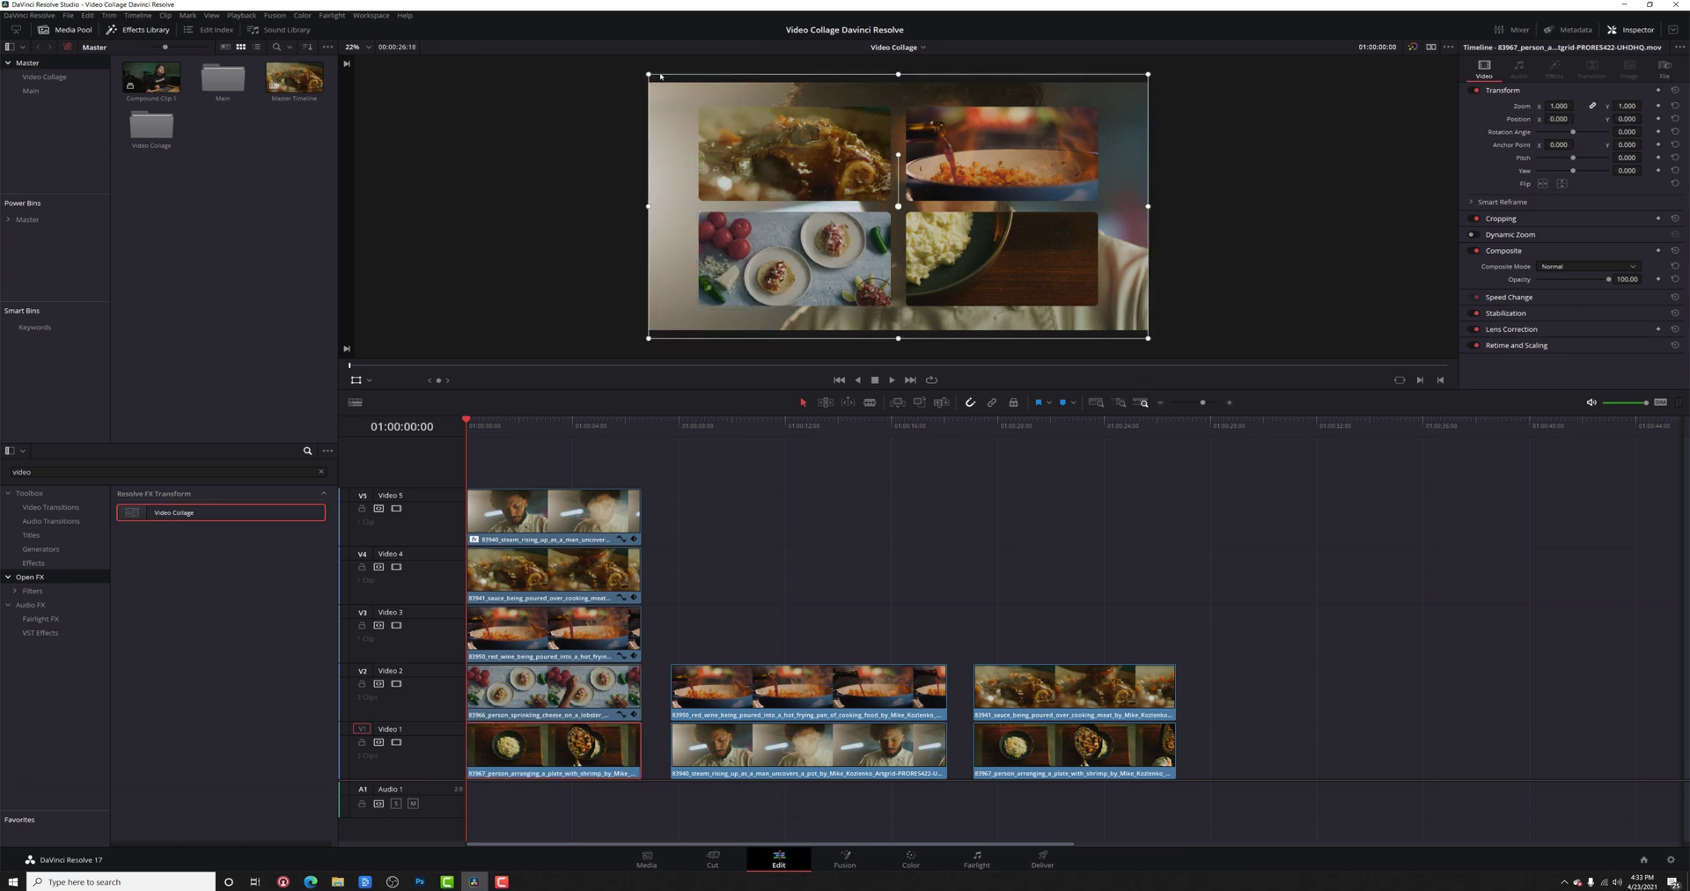
drag(650, 78, 793, 151)
drag(854, 185, 958, 236)
key(space)
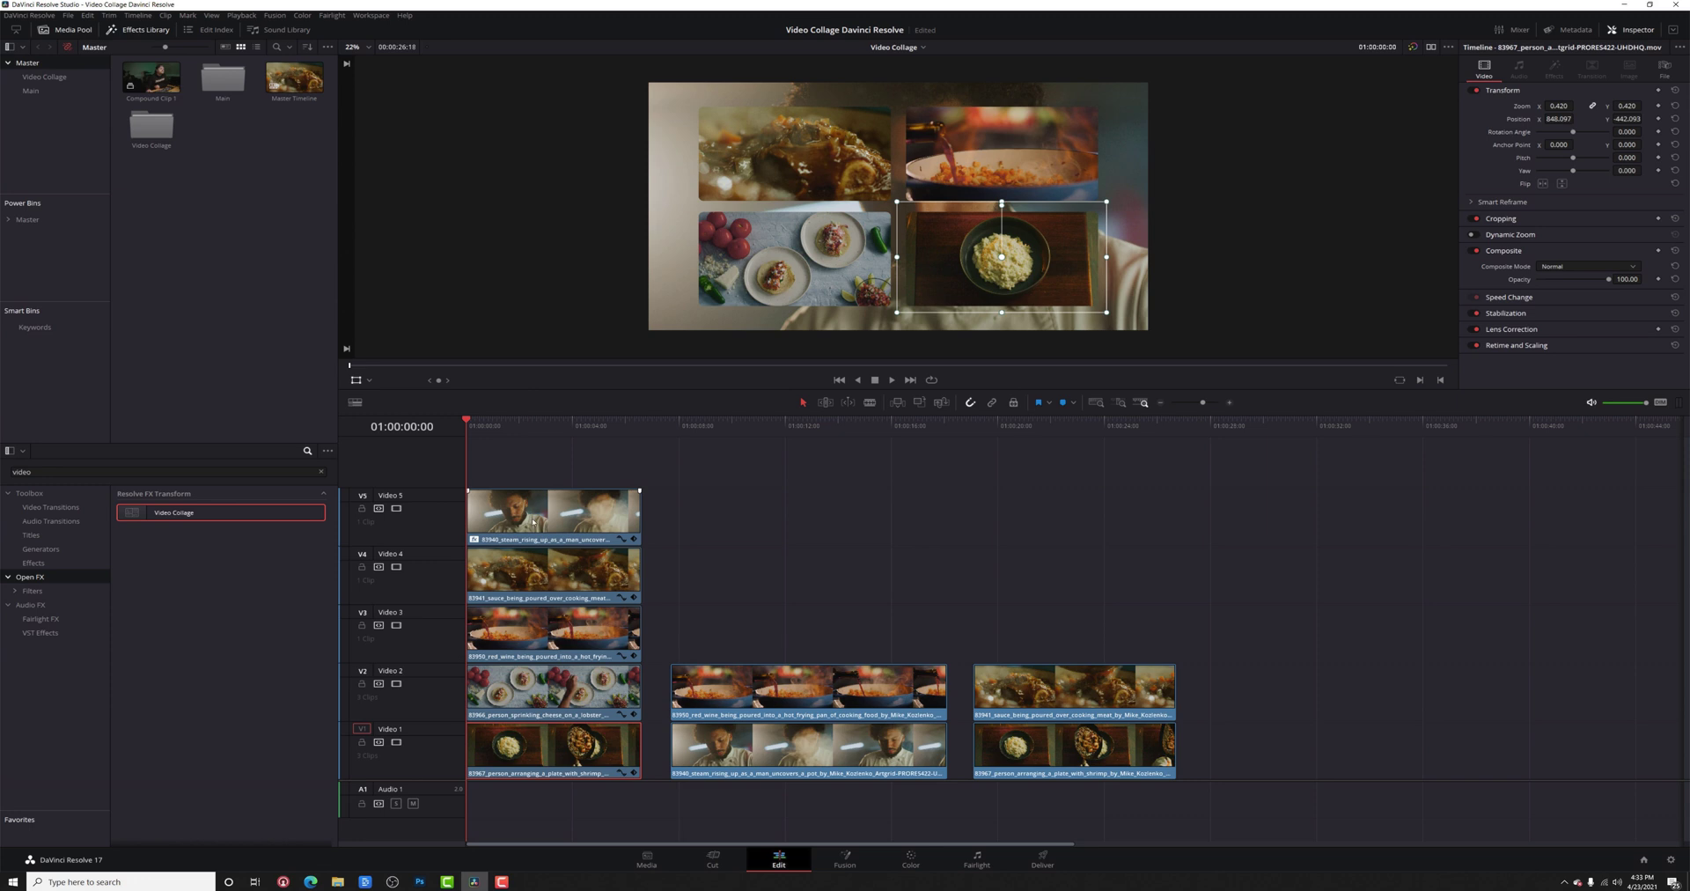
- In the V5 chef clip's Video Collage settings, stagger the tiles horizontally to 0.394
click(532, 522)
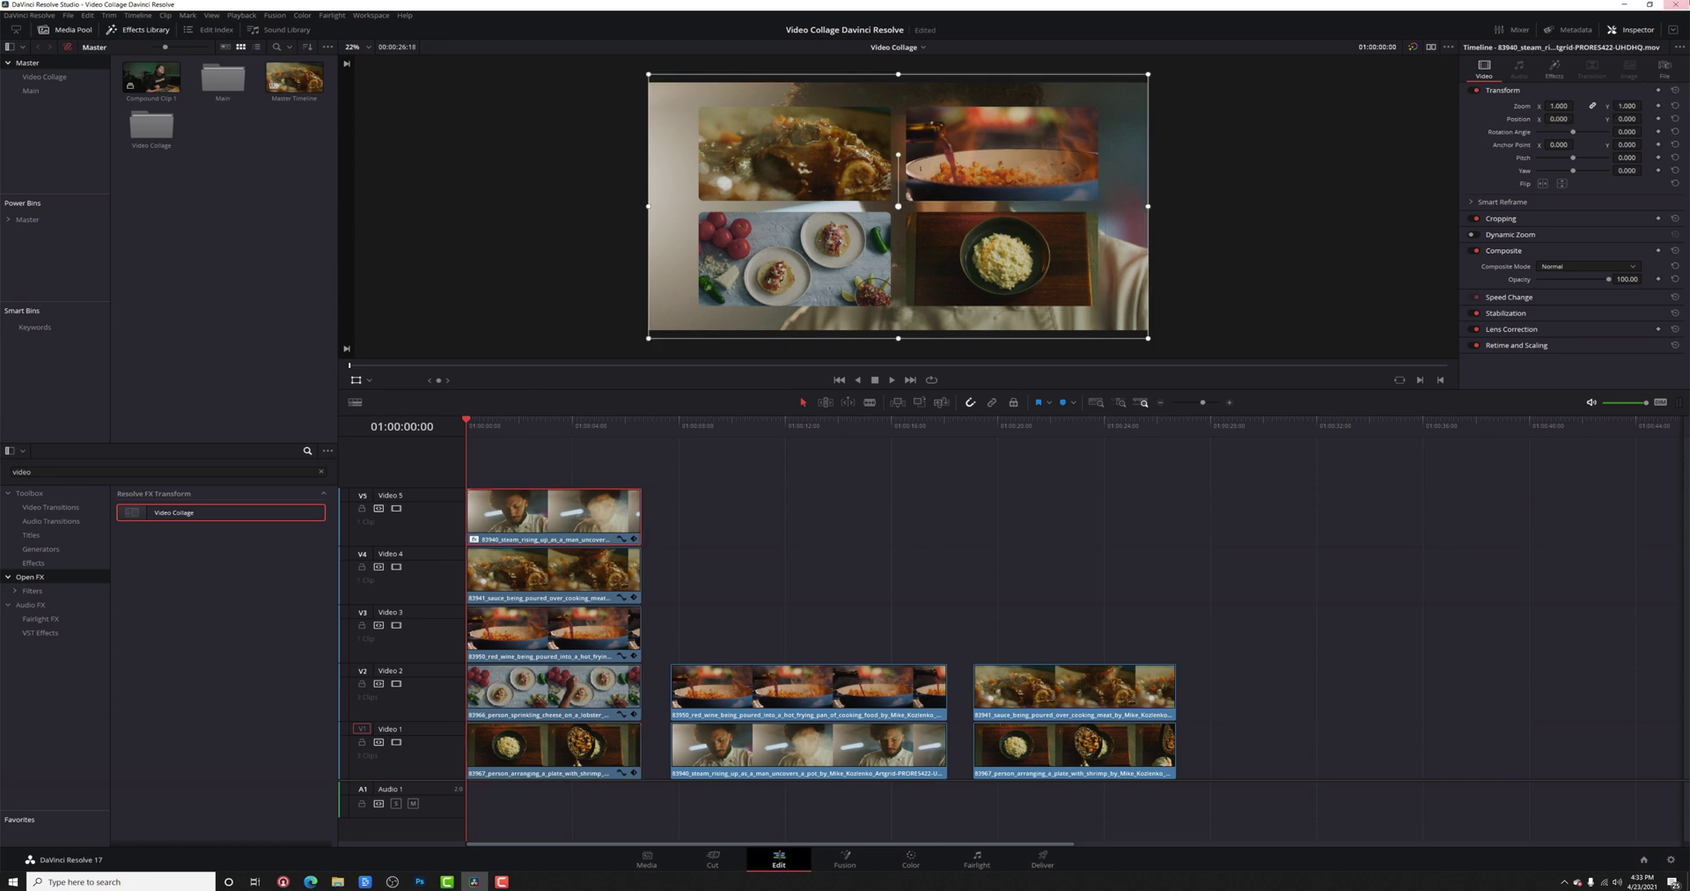
click(1554, 68)
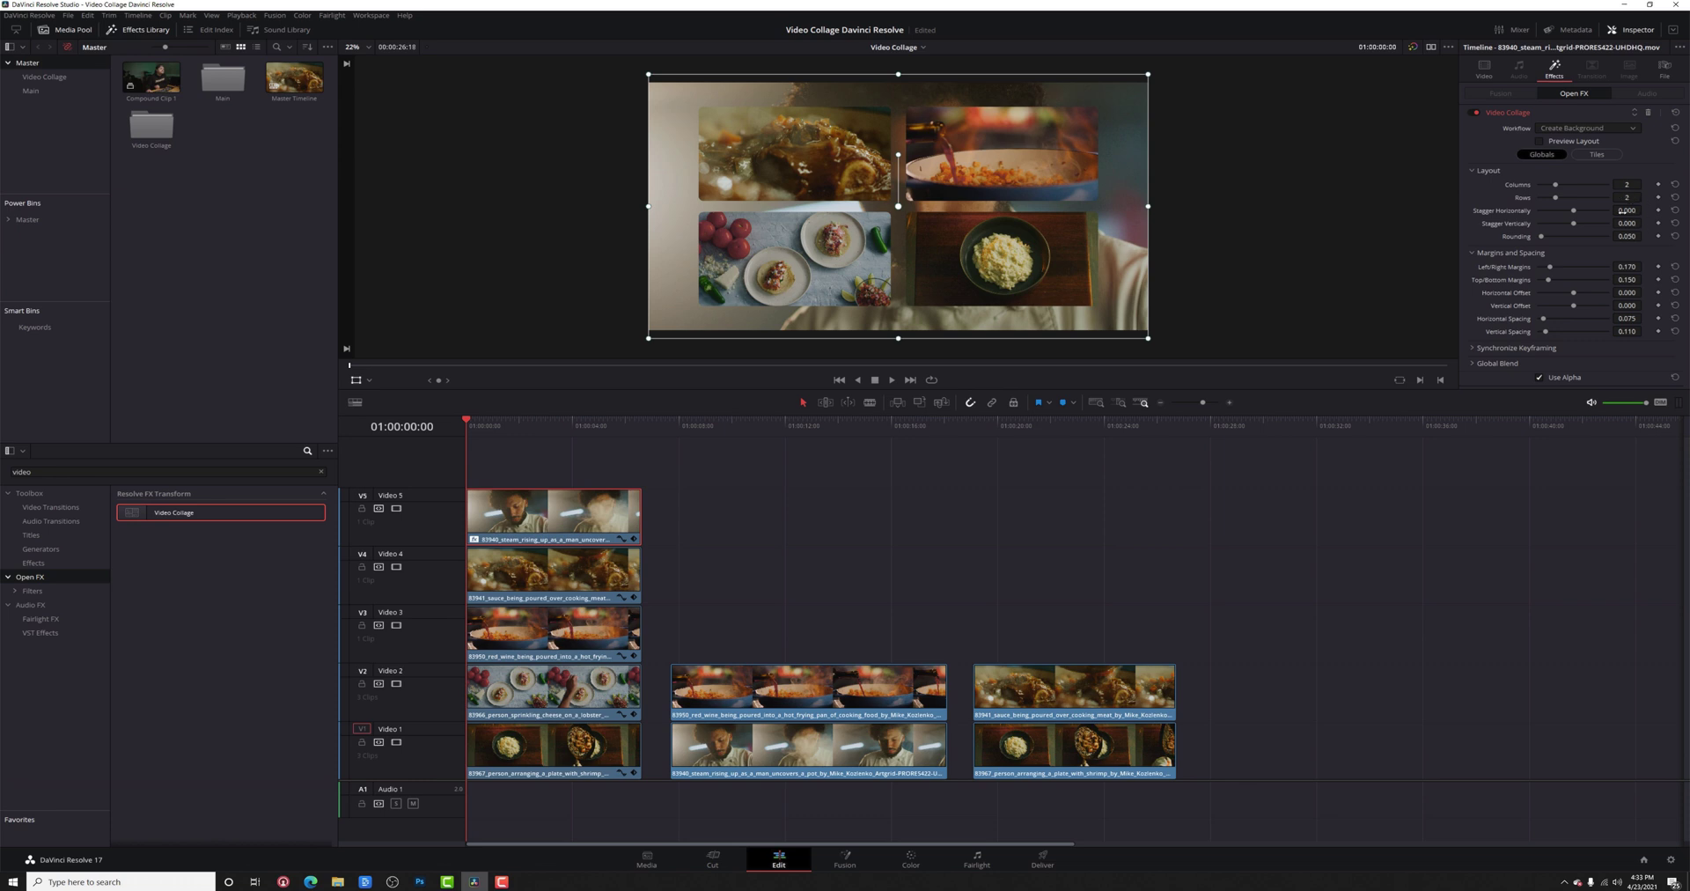
drag(1623, 210, 1644, 223)
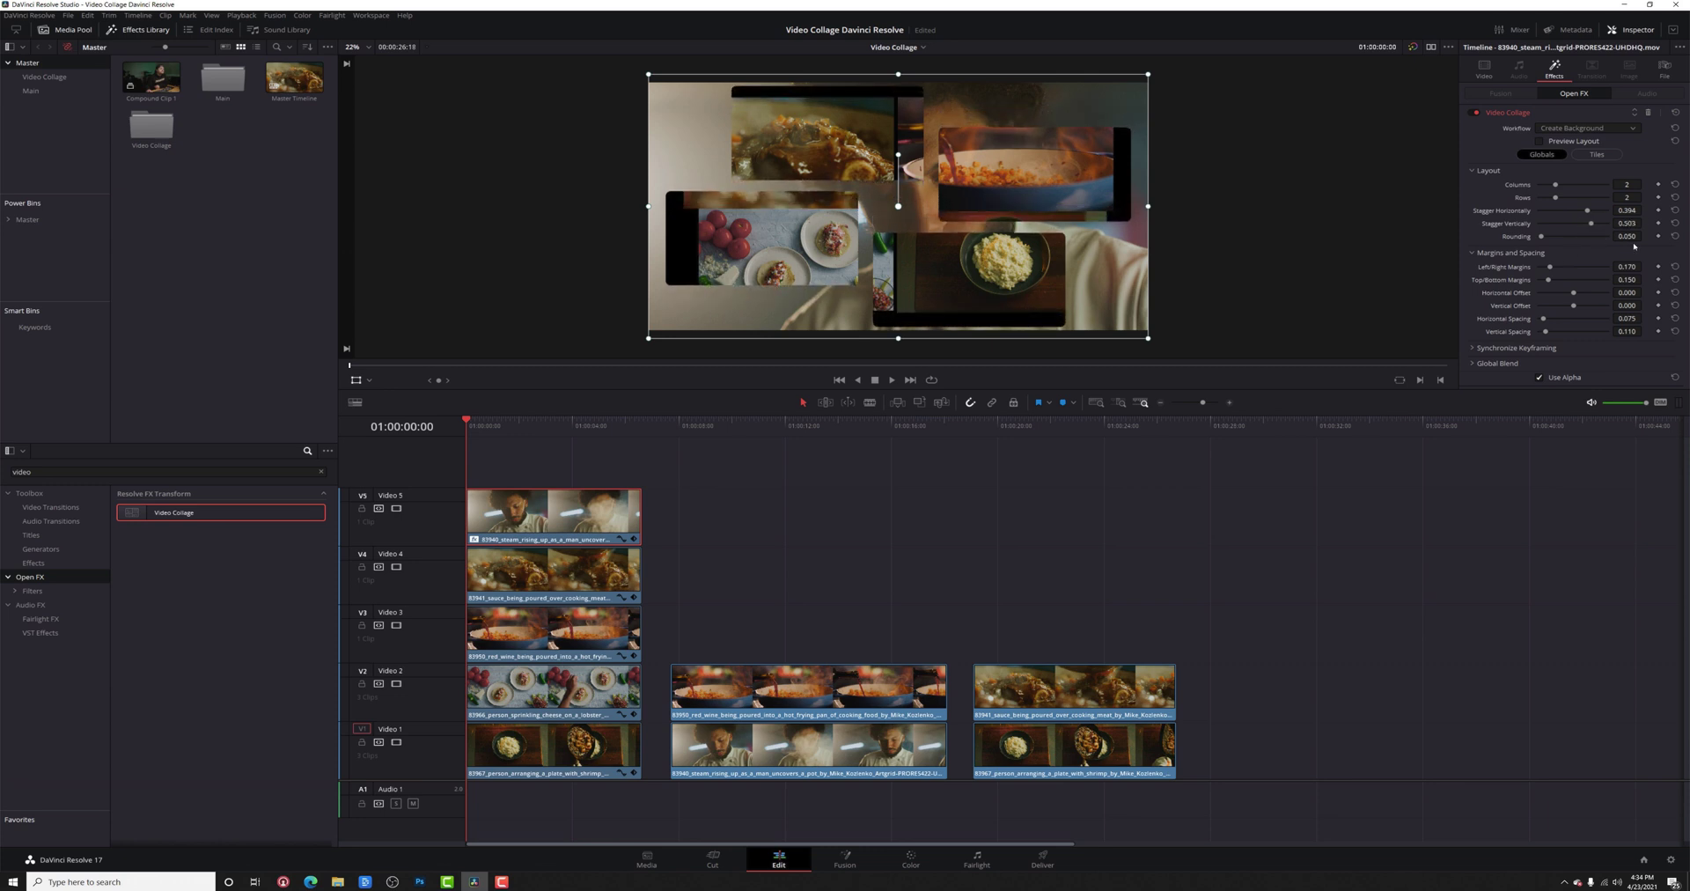
- Save the project, make the collage tiles circular, and inspect the V3 red wine clip's transform
key(ctrl+s)
drag(1645, 236, 1645, 235)
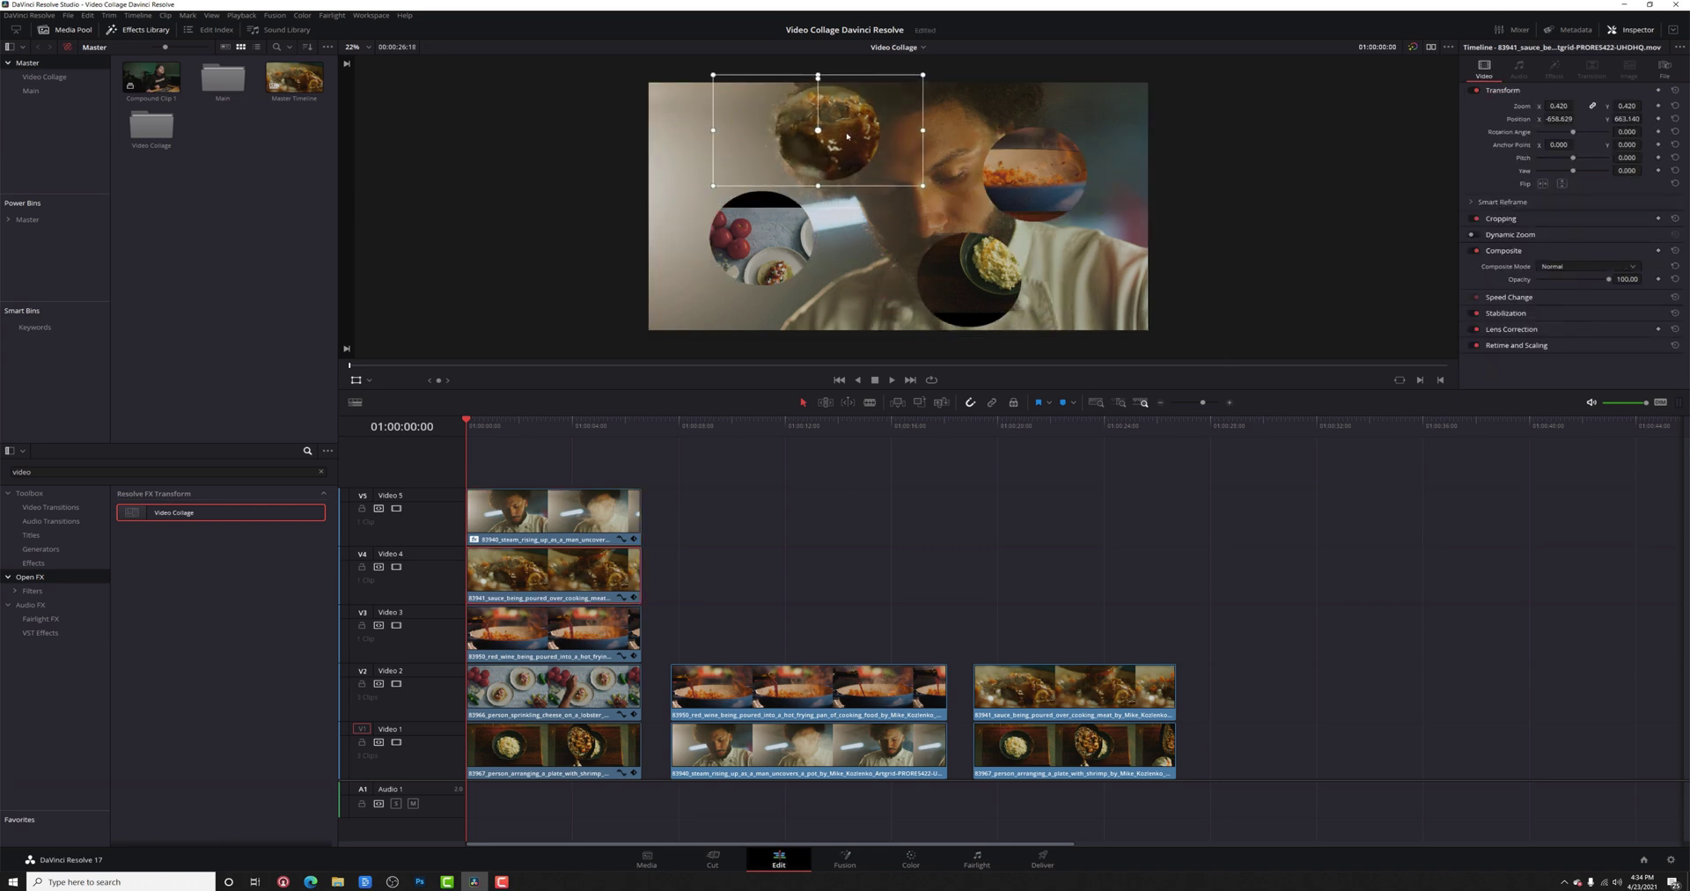
click(552, 630)
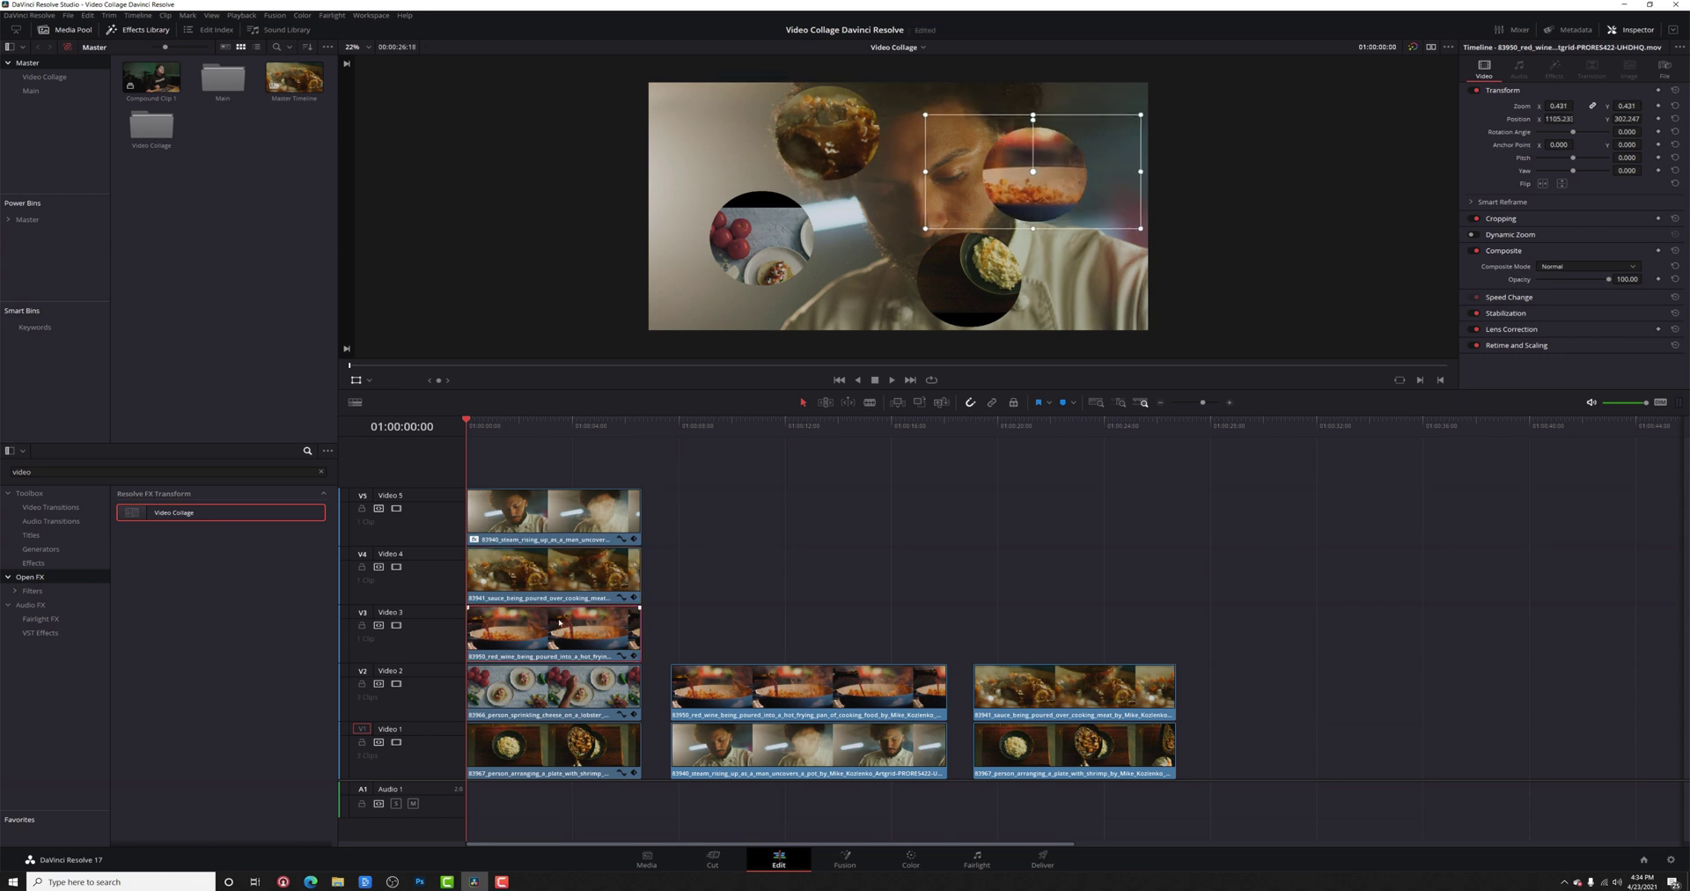
- Check the V2 and V1 clip transforms, then show the V5 steam clip's Video Collage settings
click(553, 691)
click(552, 755)
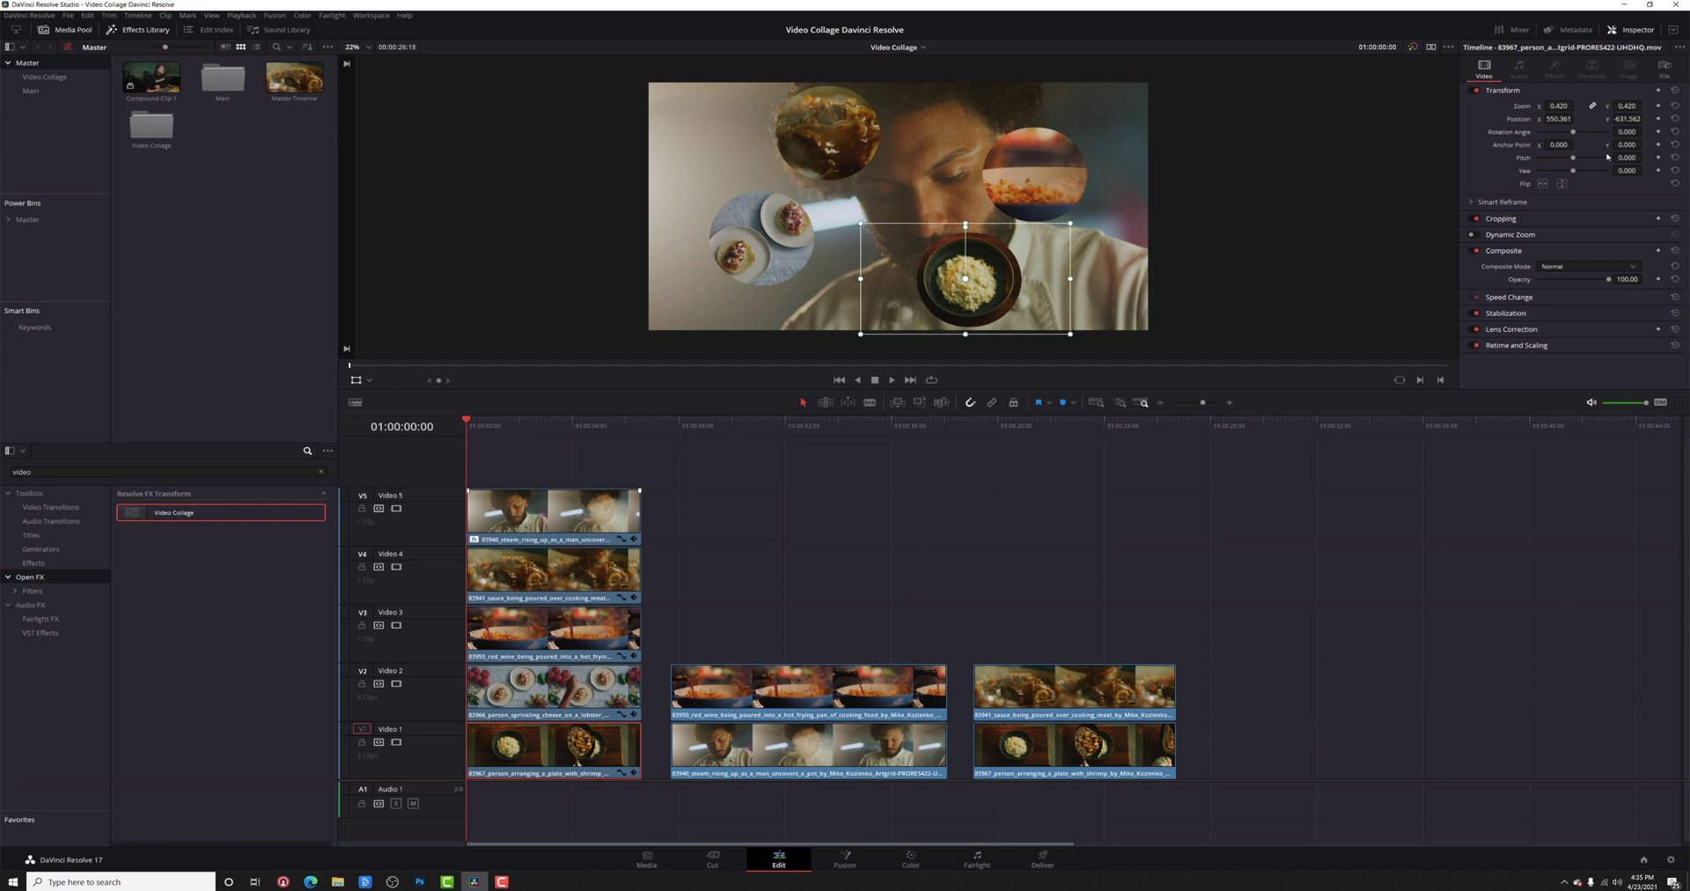
click(553, 515)
click(1555, 68)
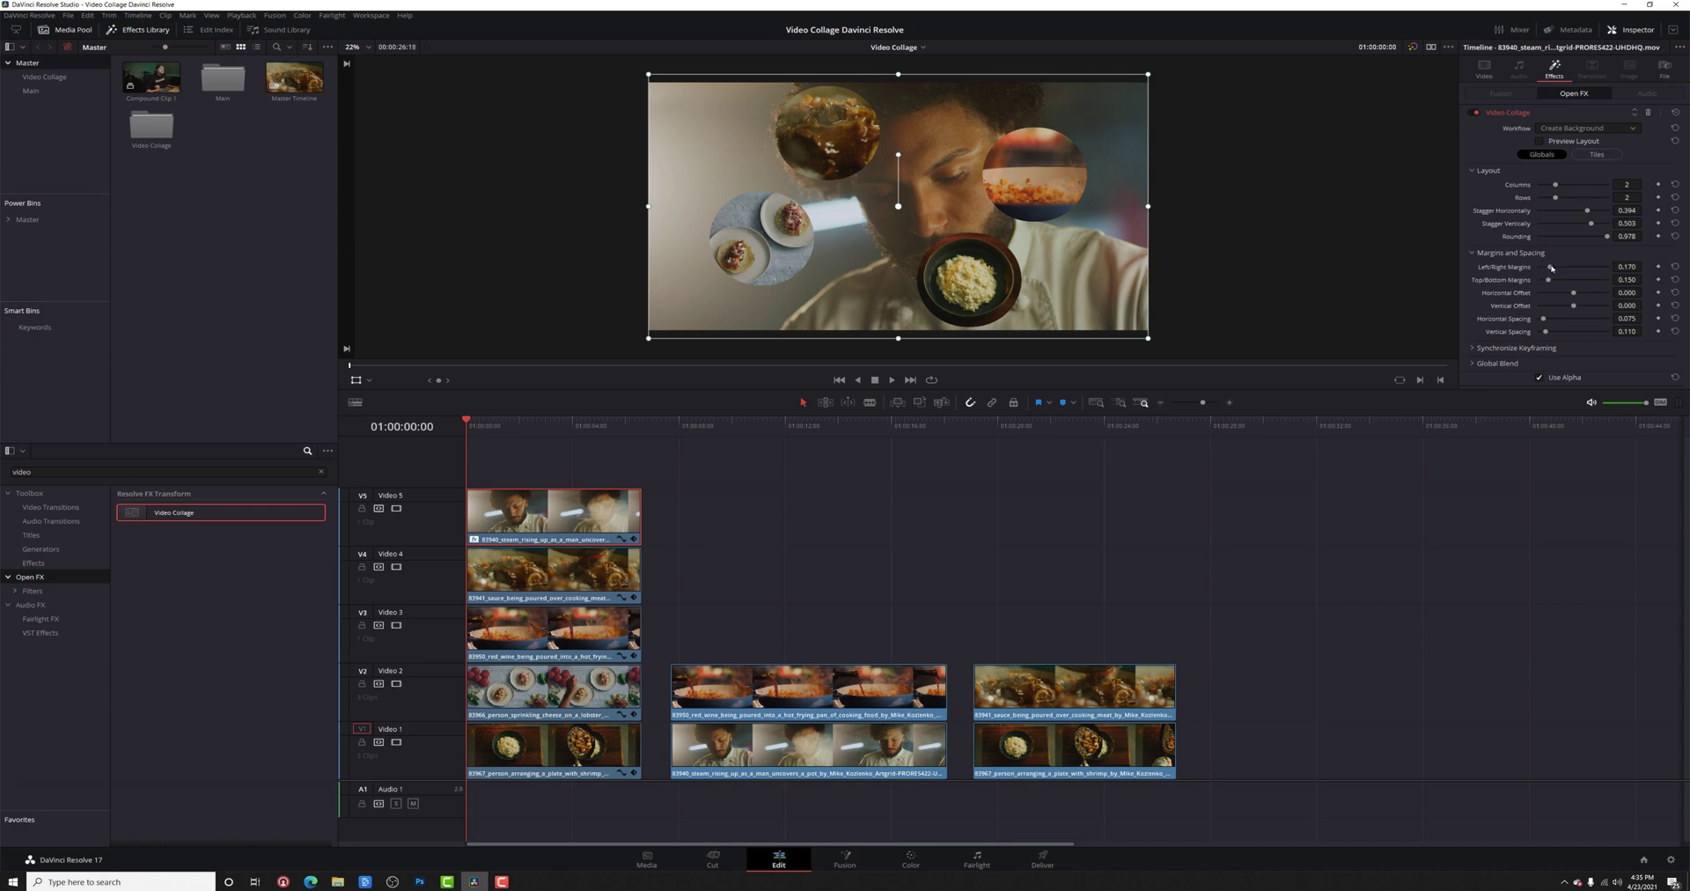
drag(1569, 270, 1523, 282)
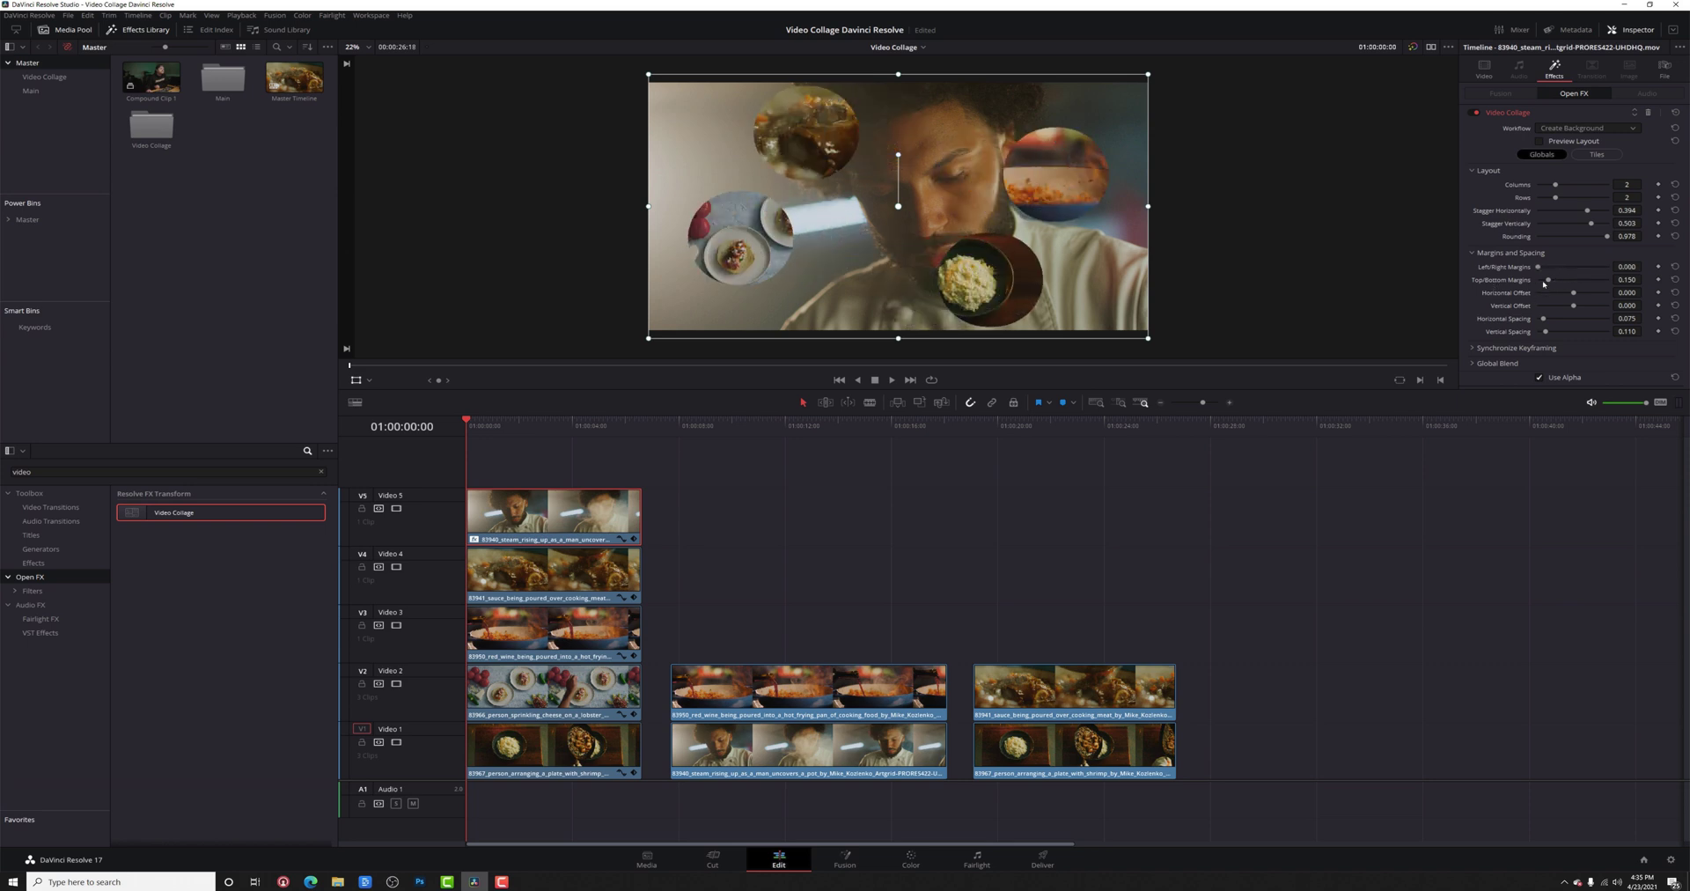
key(ctrl+s)
mouse_move(1549, 281)
mouse_down()
mouse_move(1522, 283)
mouse_move(1556, 280)
mouse_up()
key(ctrl+s)
click(1675, 279)
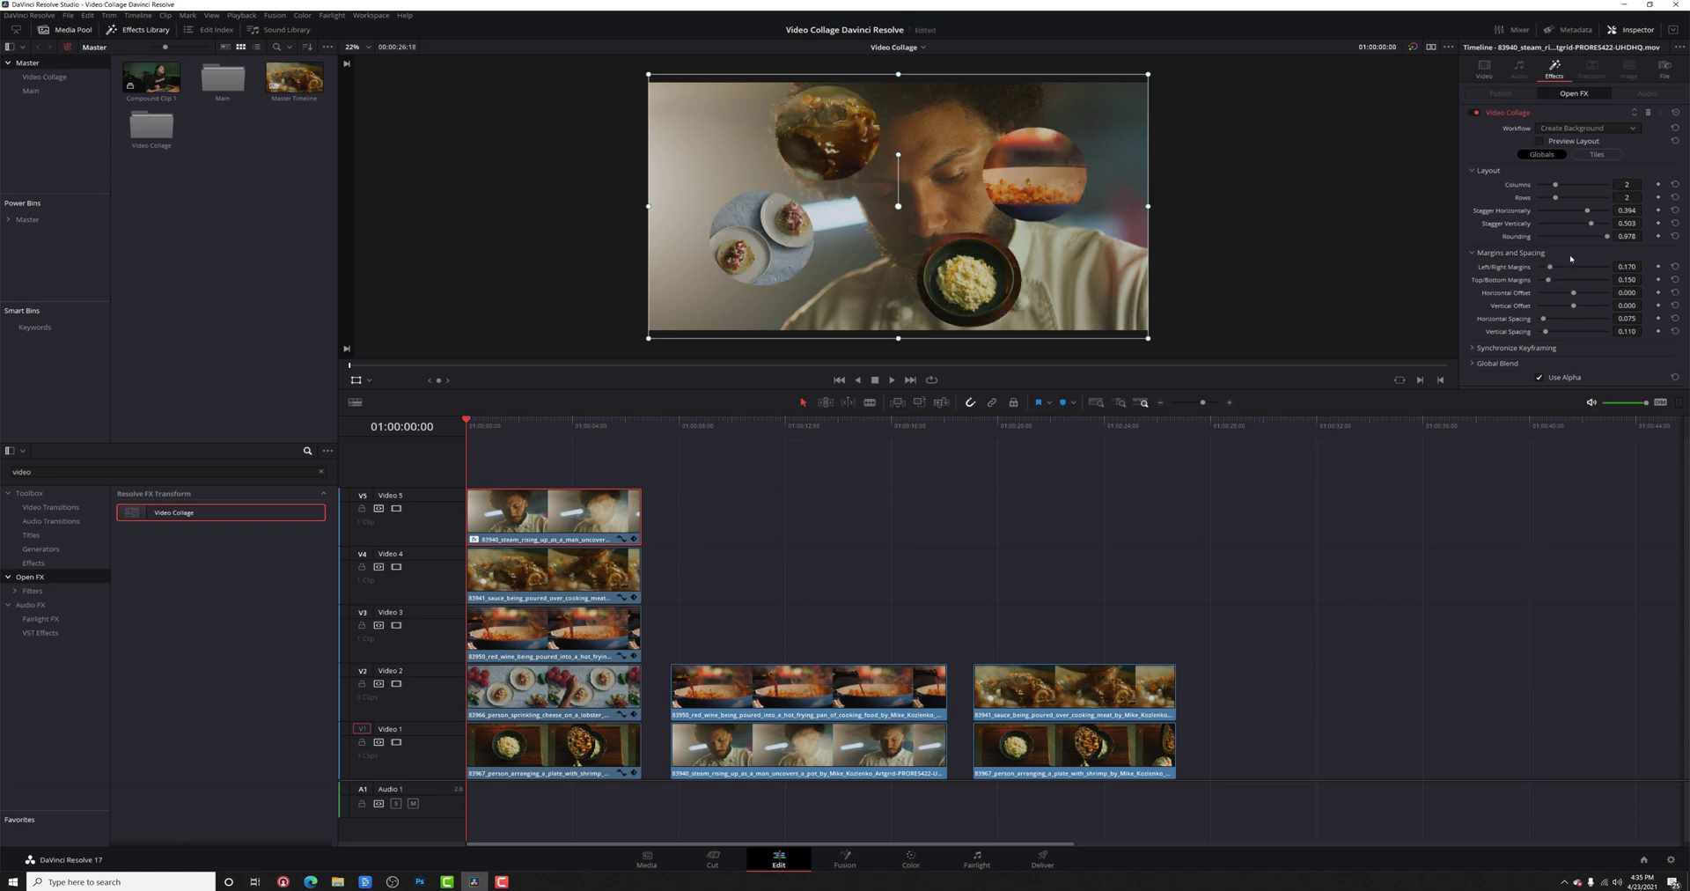
key(ctrl+s)
drag(1626, 292, 1644, 292)
scroll(1644, 292, down, 10)
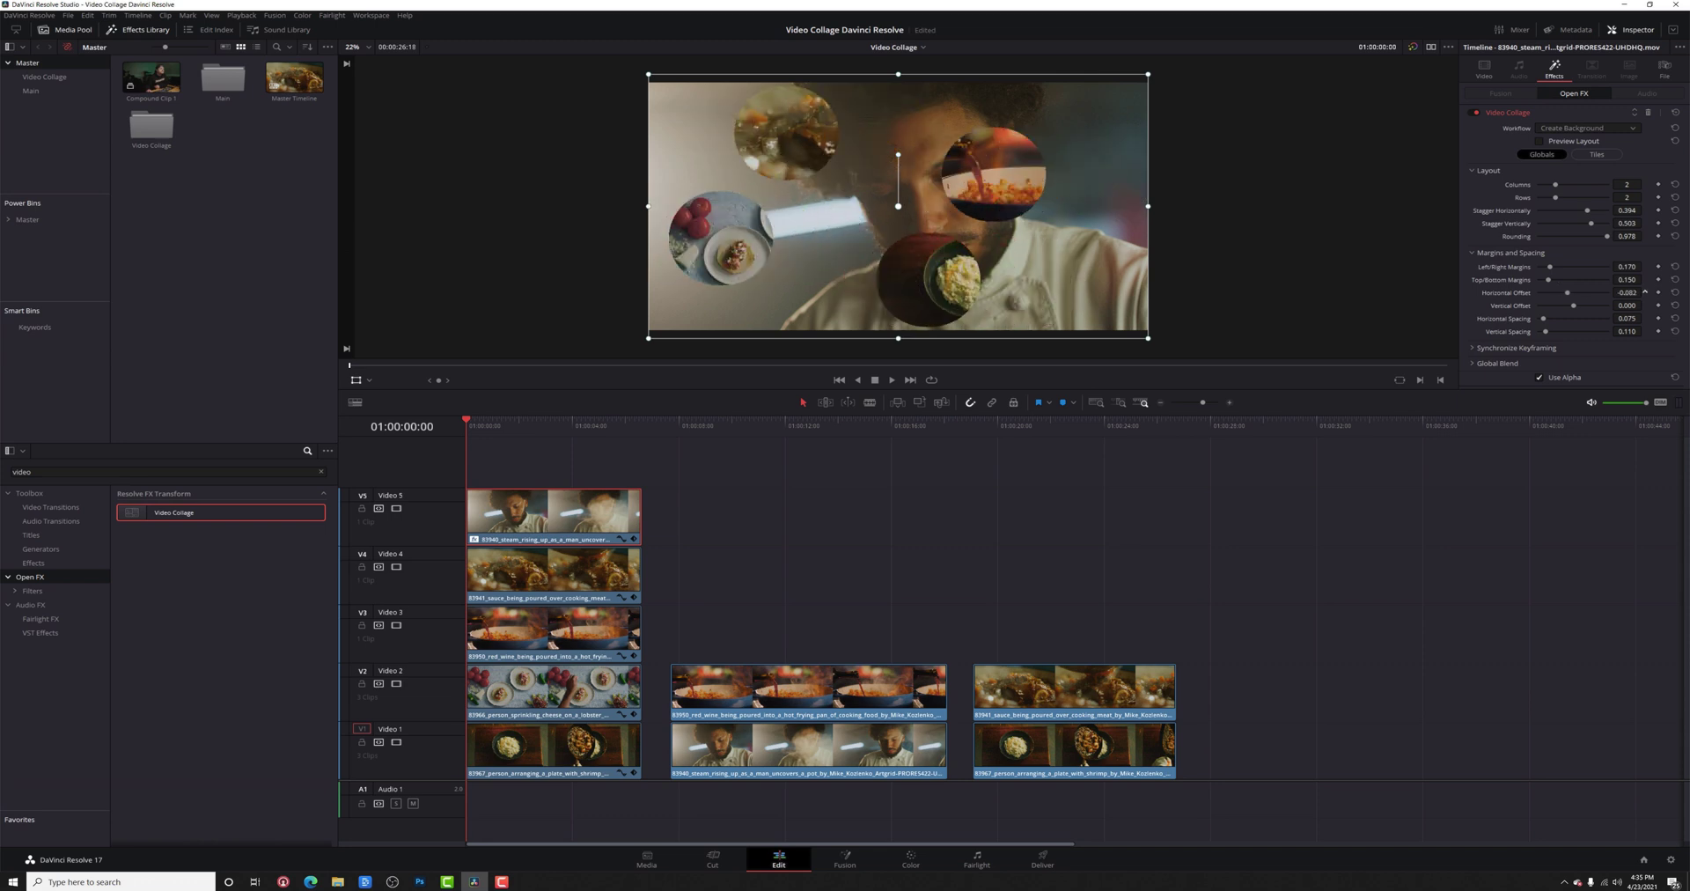
scroll(1644, 293, up, 4)
scroll(1644, 306, down, 8)
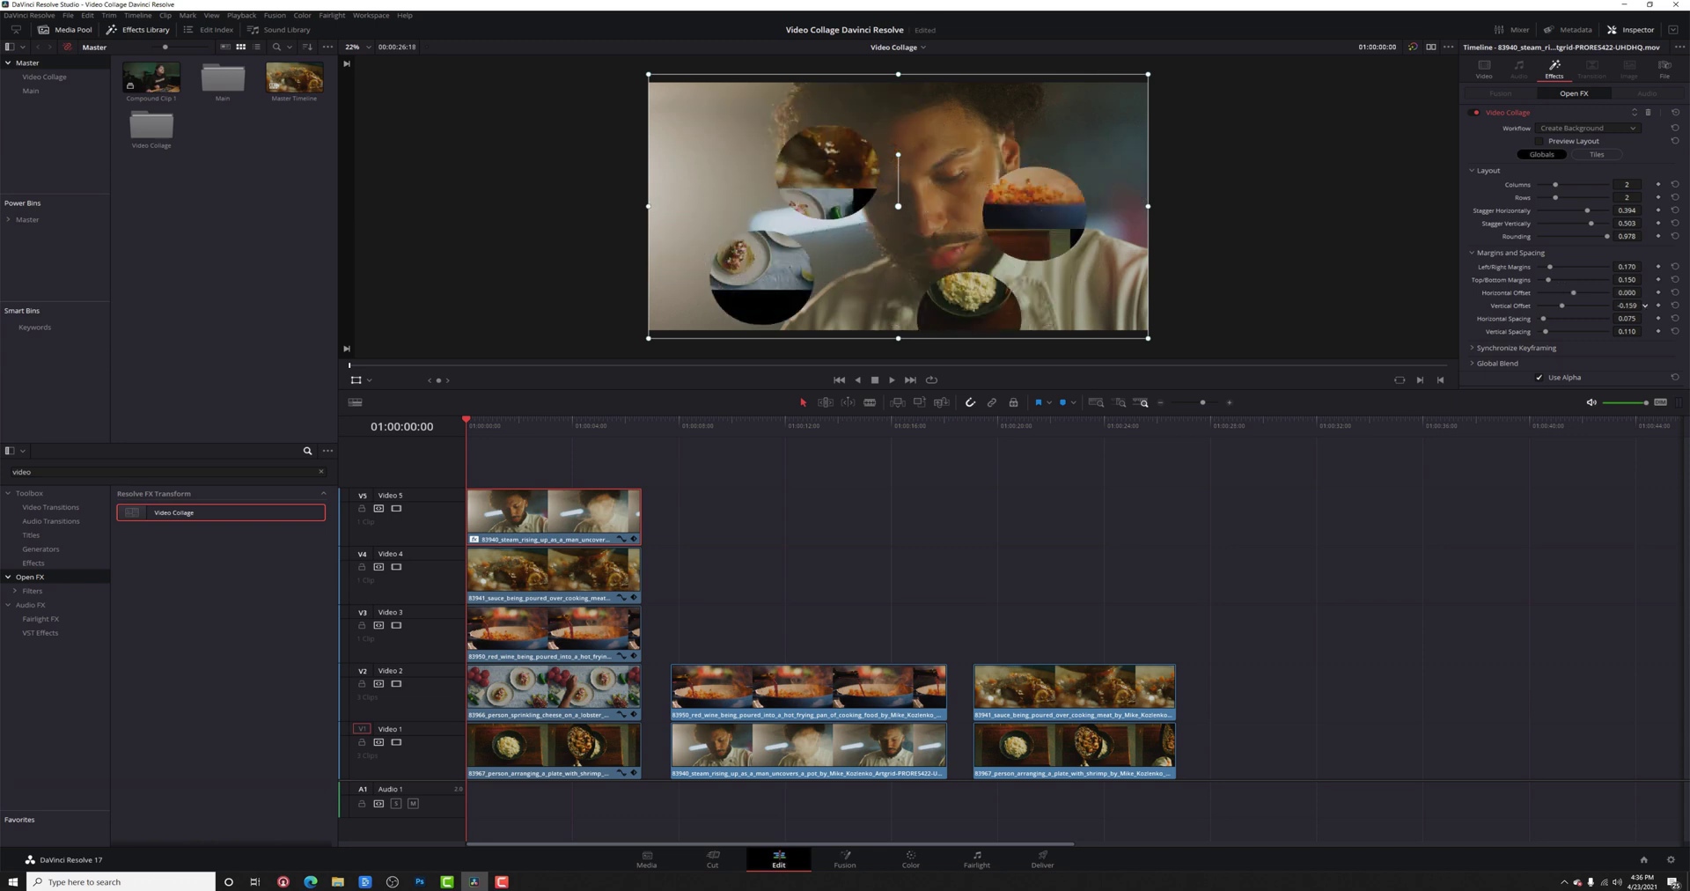
scroll(1644, 306, up, 10)
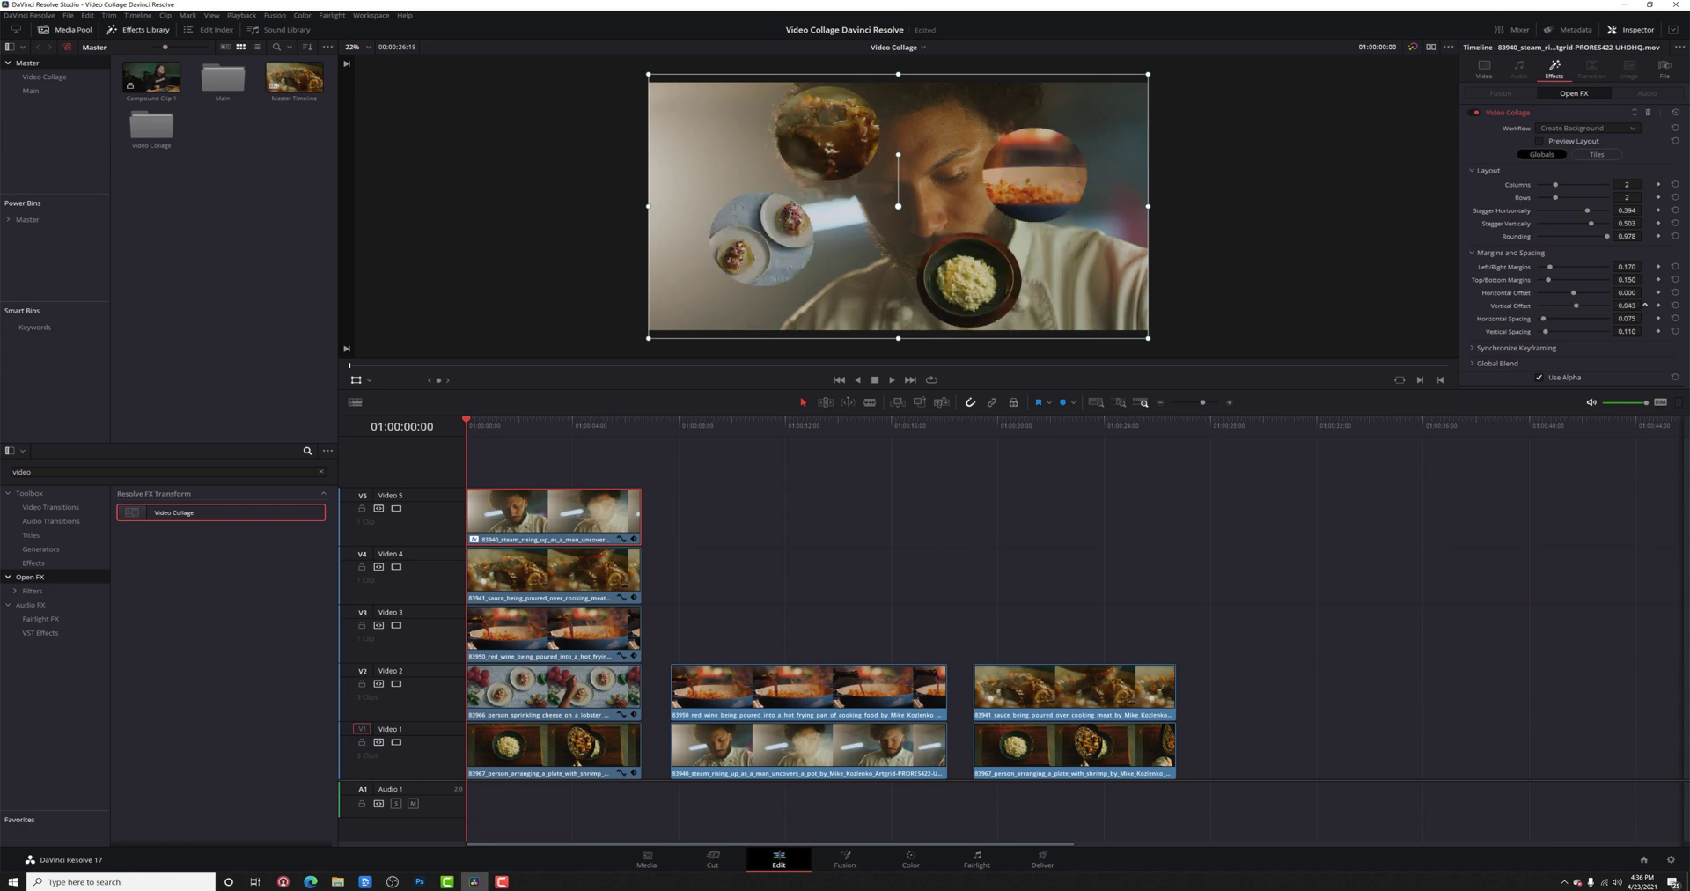
scroll(1645, 305, down, 3)
scroll(1644, 305, up, 1)
- In the Tiles settings, mute the sauce tile (Tile 1) under Mute Tiles, then unmute it
click(1597, 157)
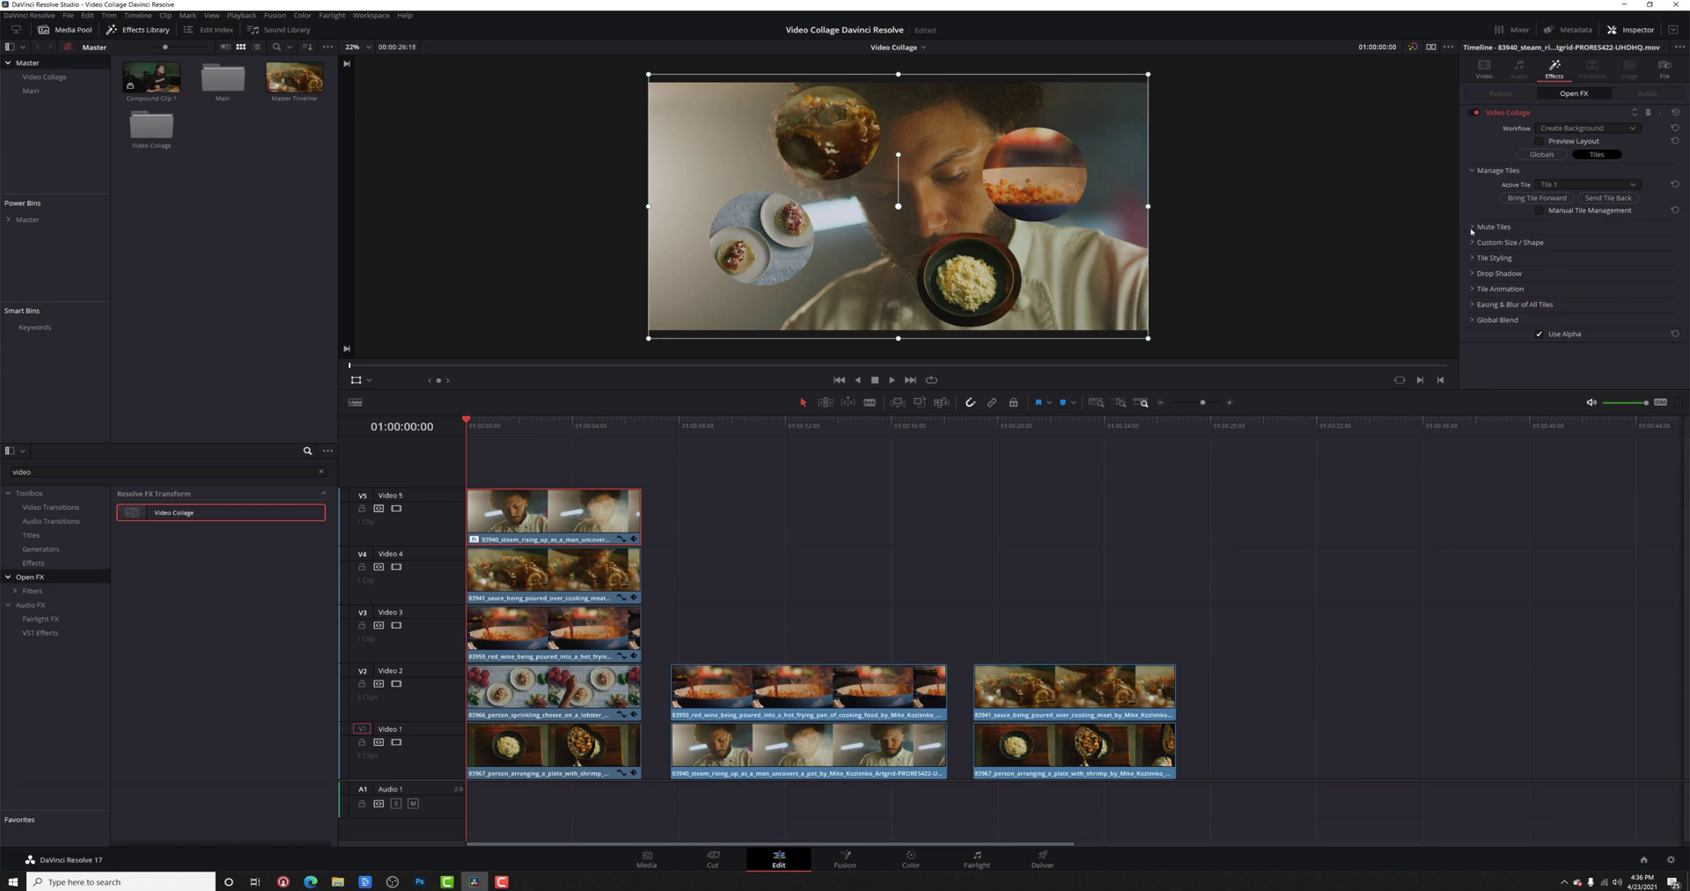
click(1472, 228)
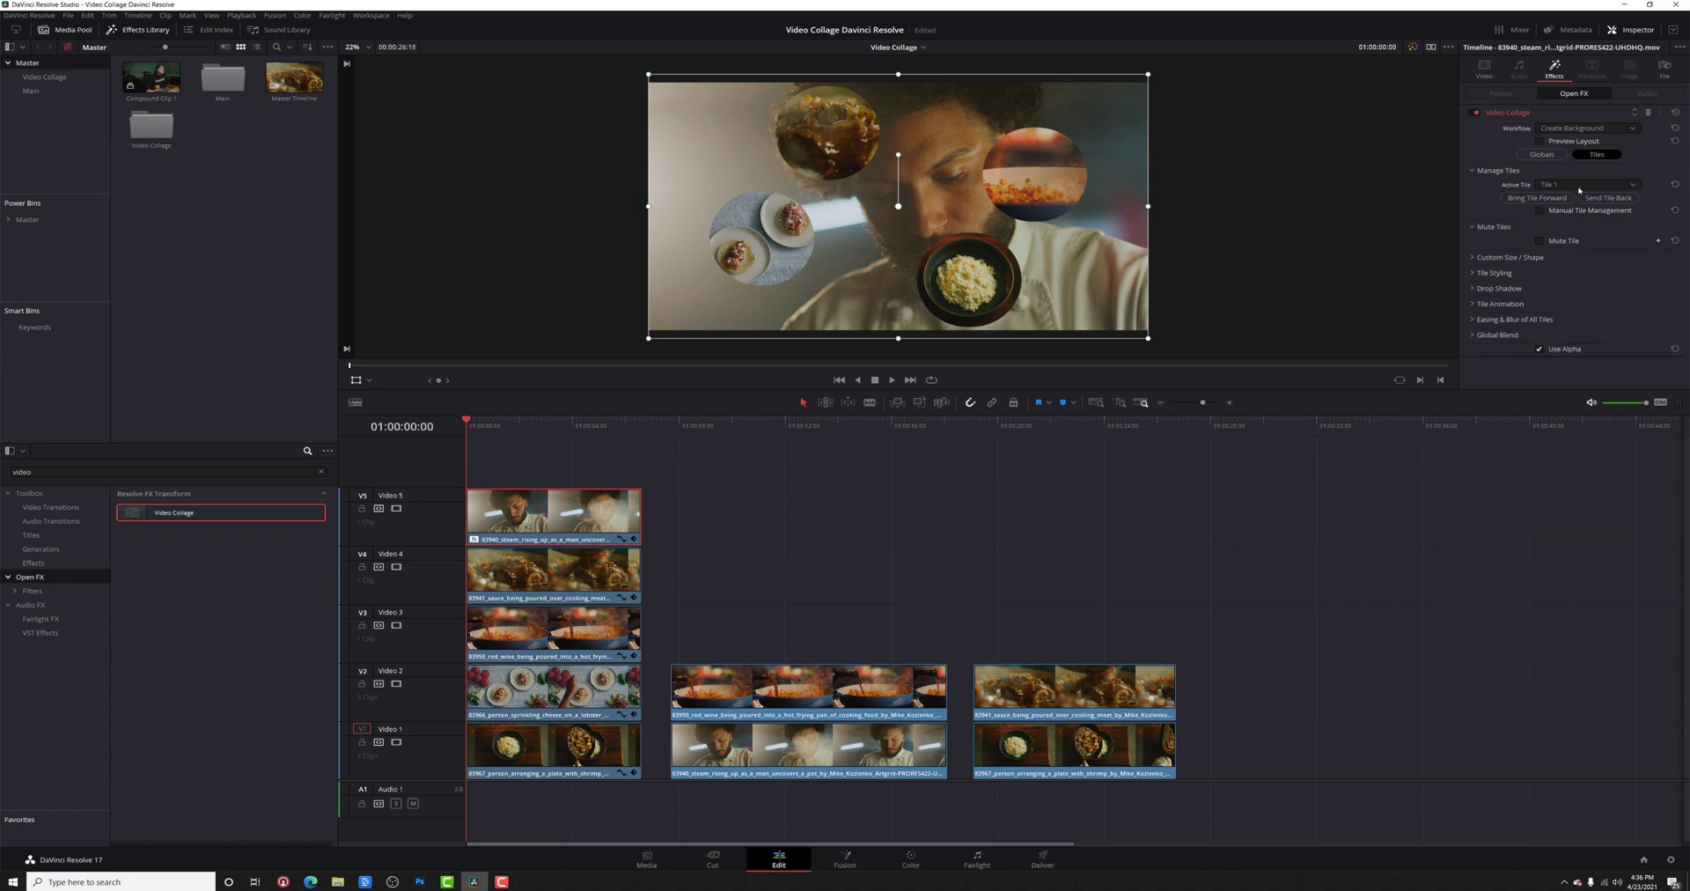
click(1539, 241)
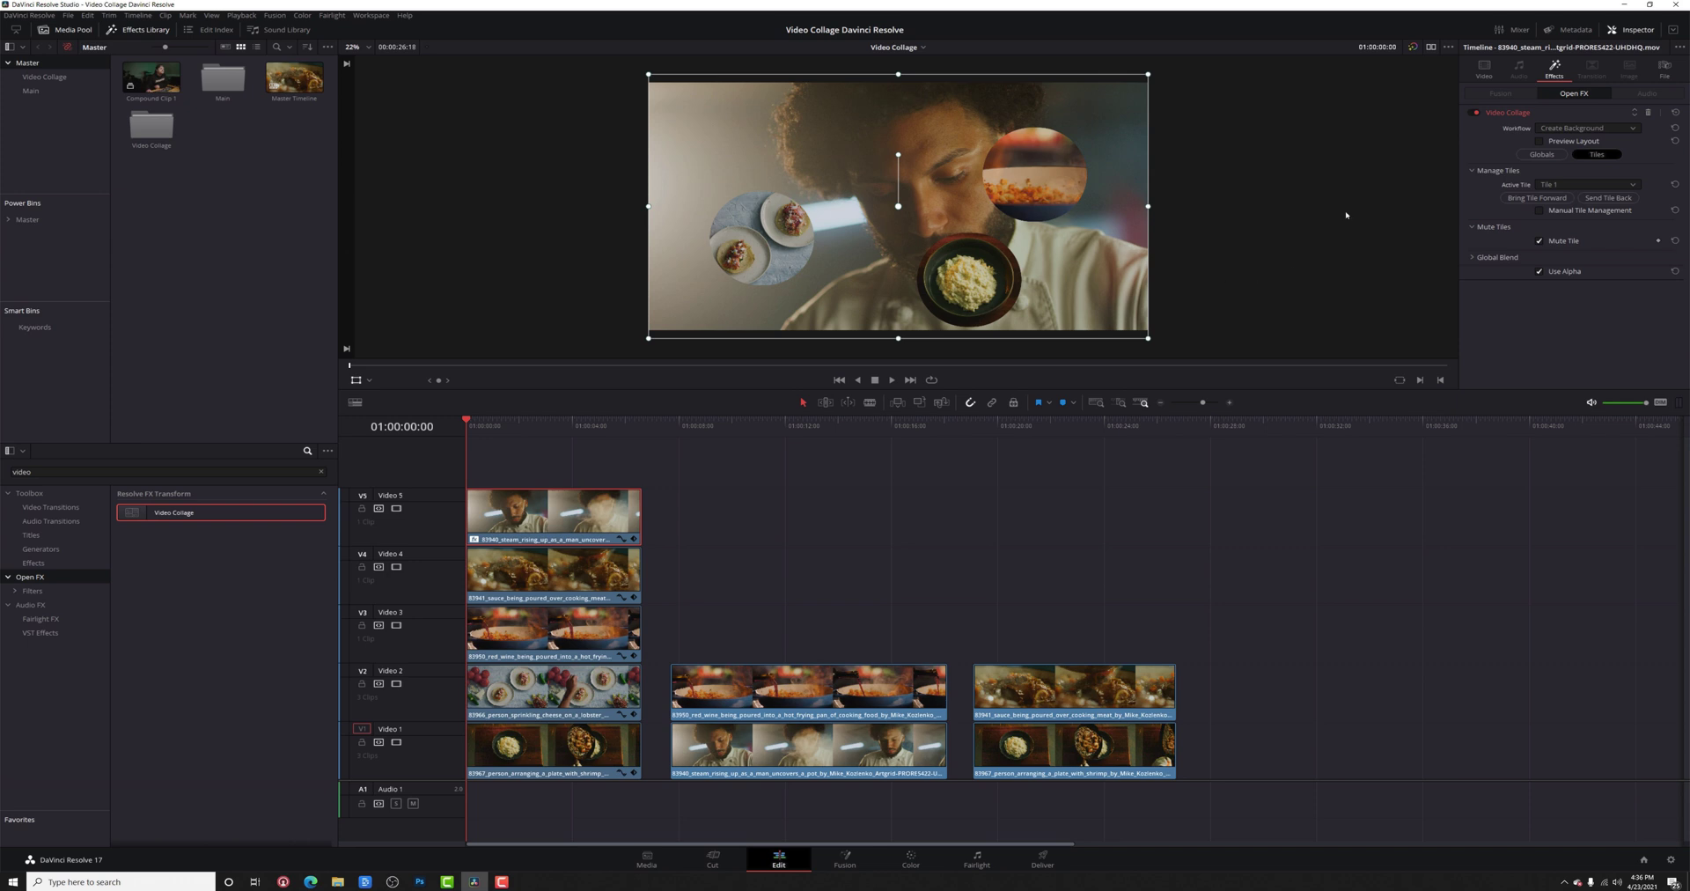
click(1539, 241)
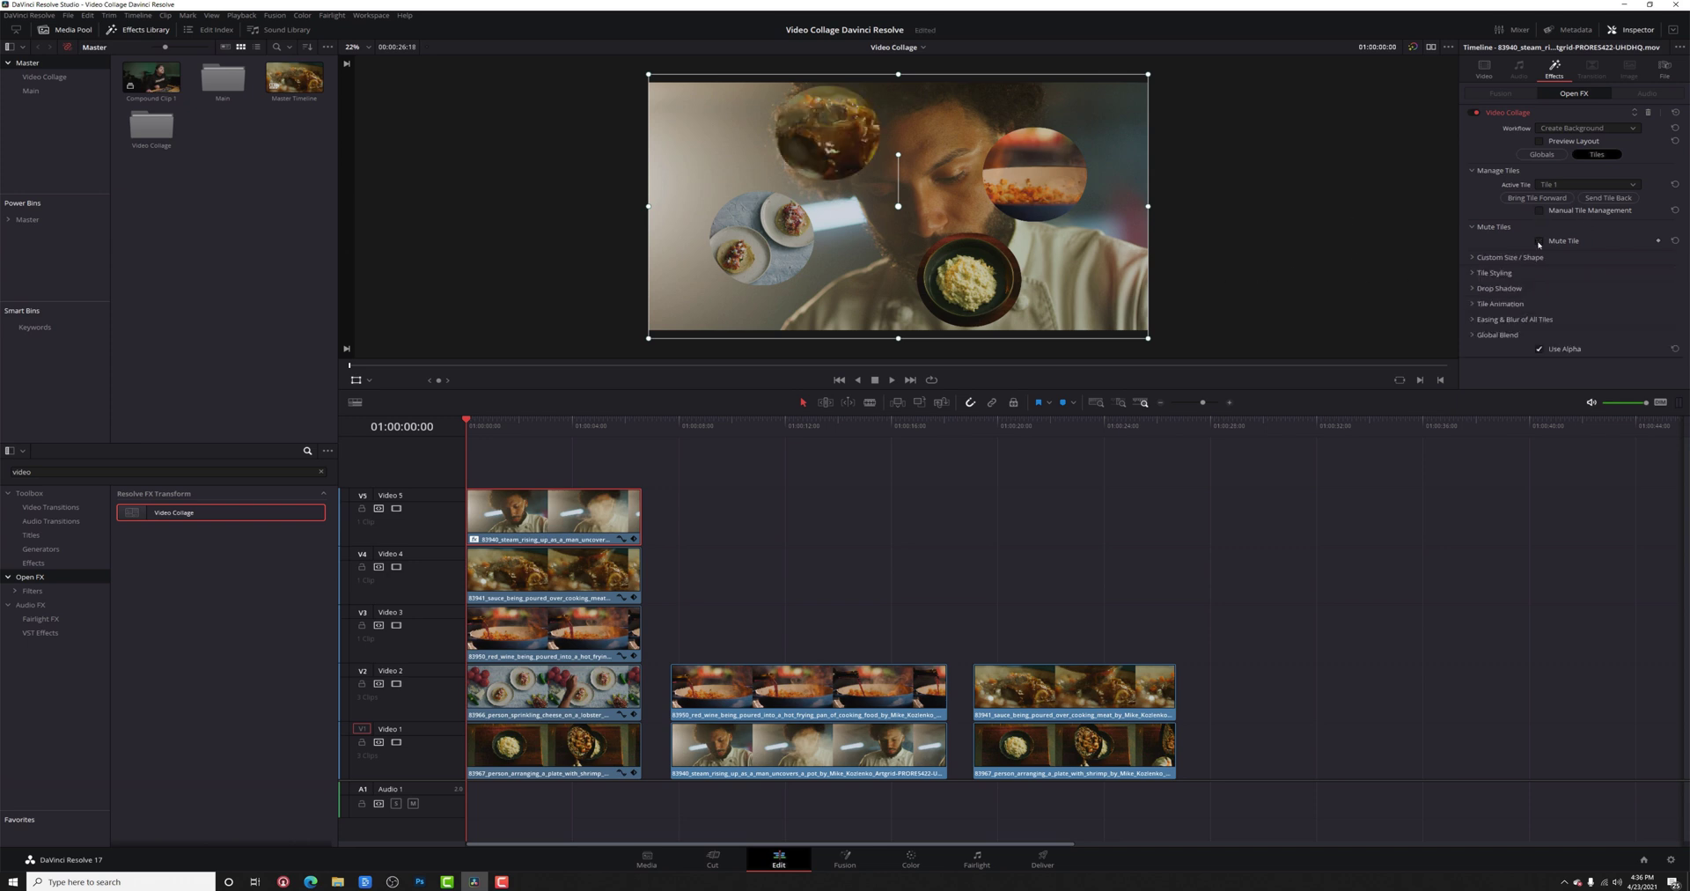
- Give the collage tiles a drop shadow with Strength 0.156 under Tile Styling
click(1496, 273)
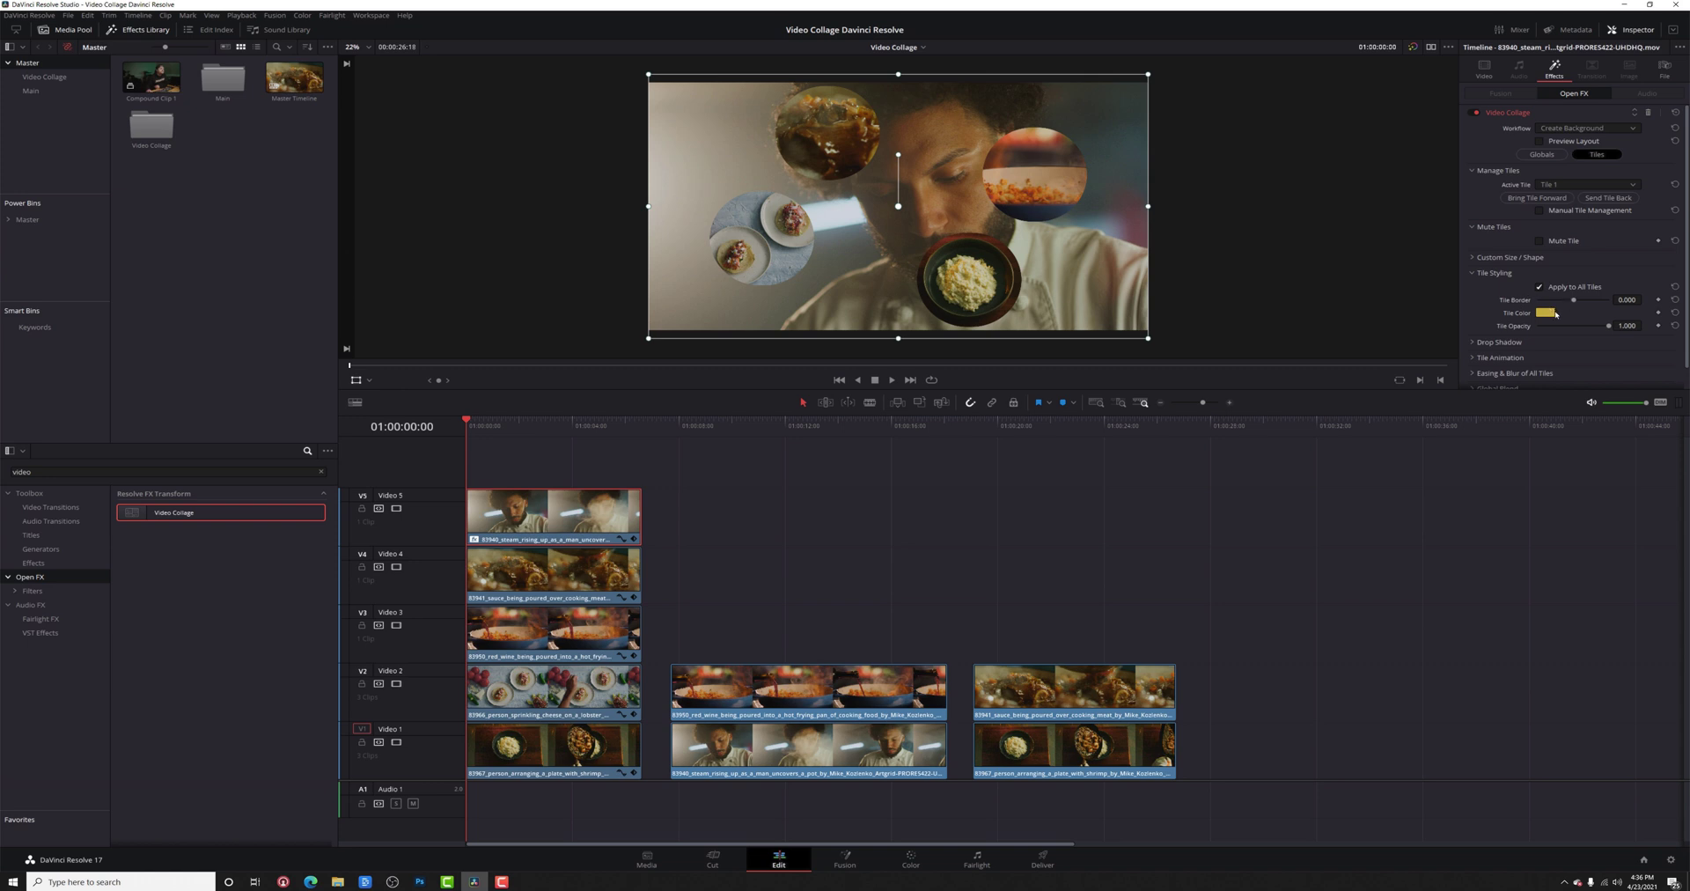
click(1496, 341)
scroll(1469, 332, down, 1)
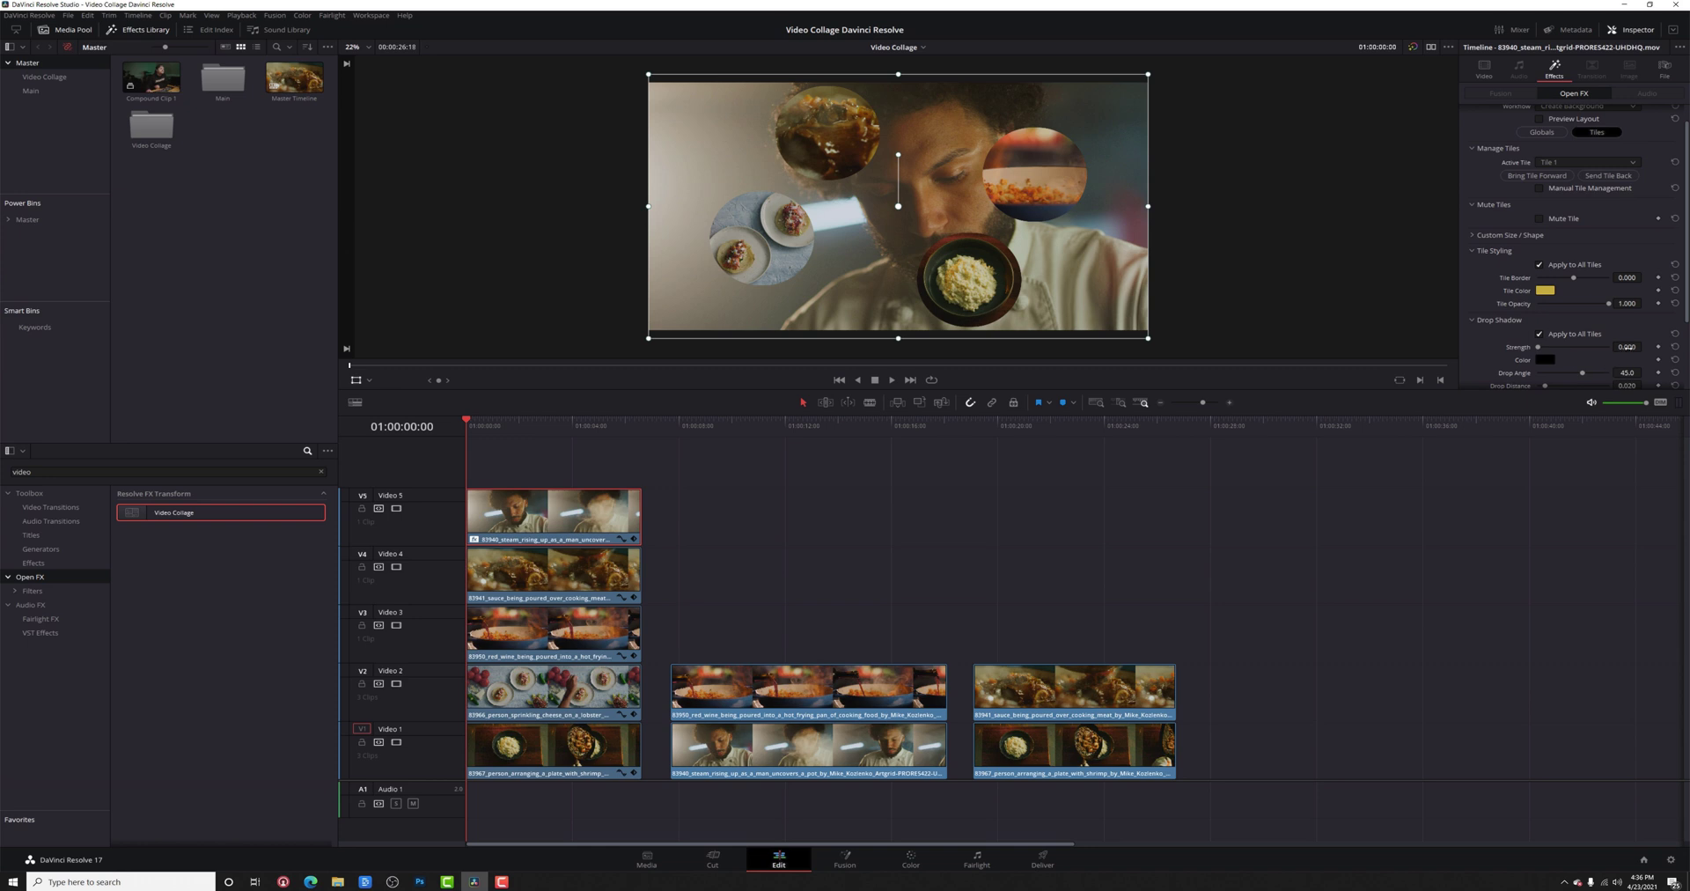
drag(1627, 347, 1644, 346)
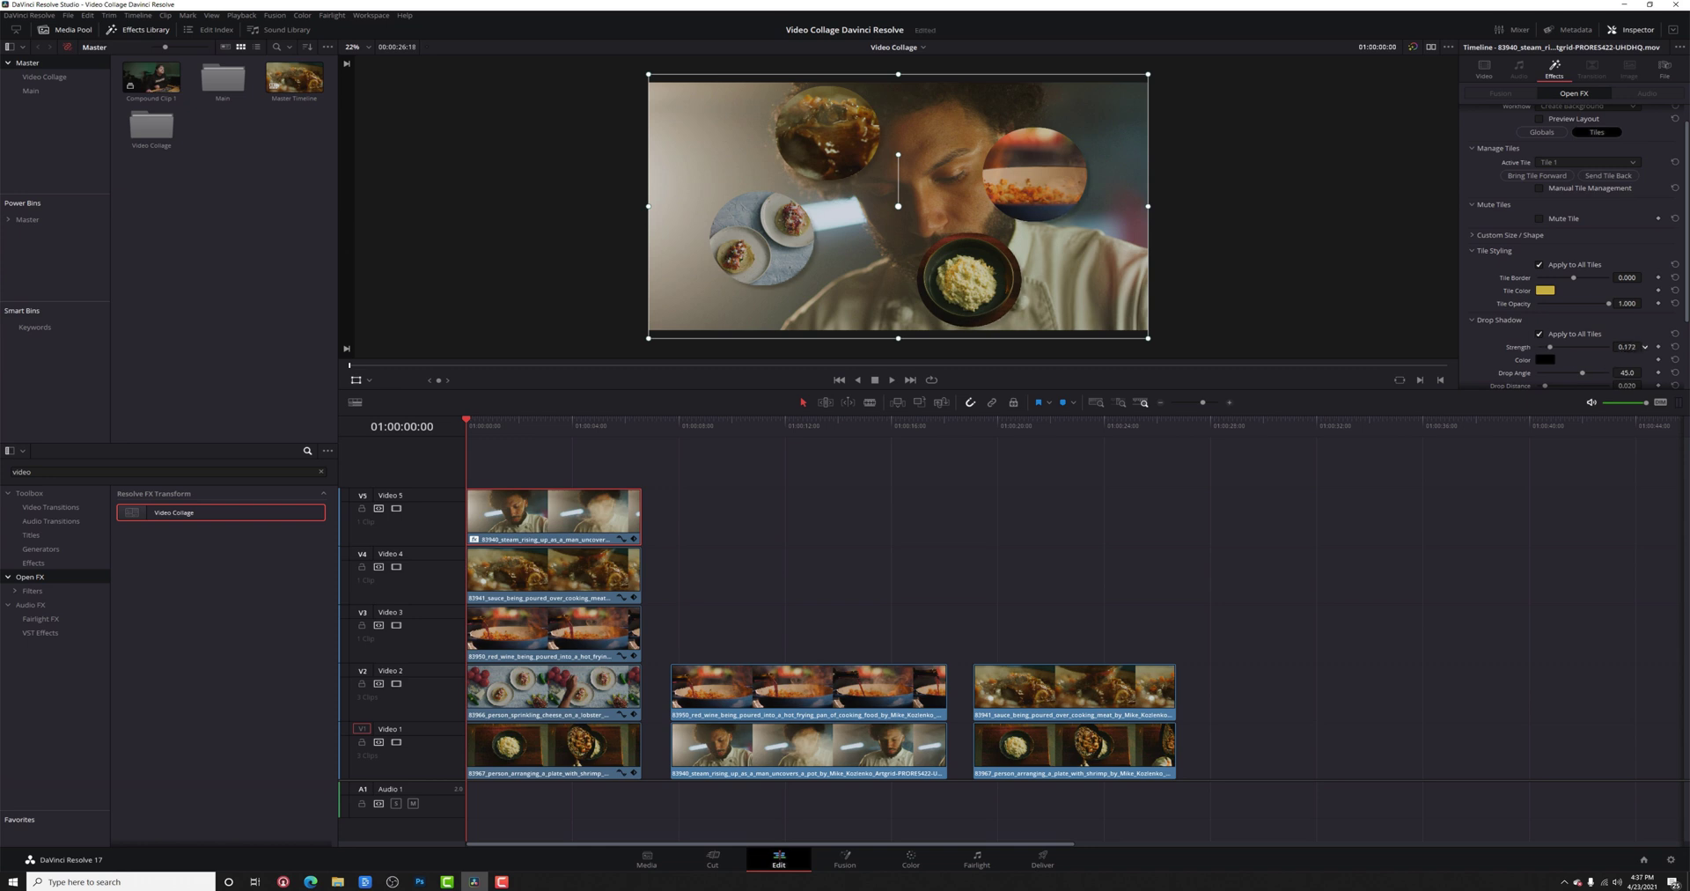
scroll(1571, 319, down, 3)
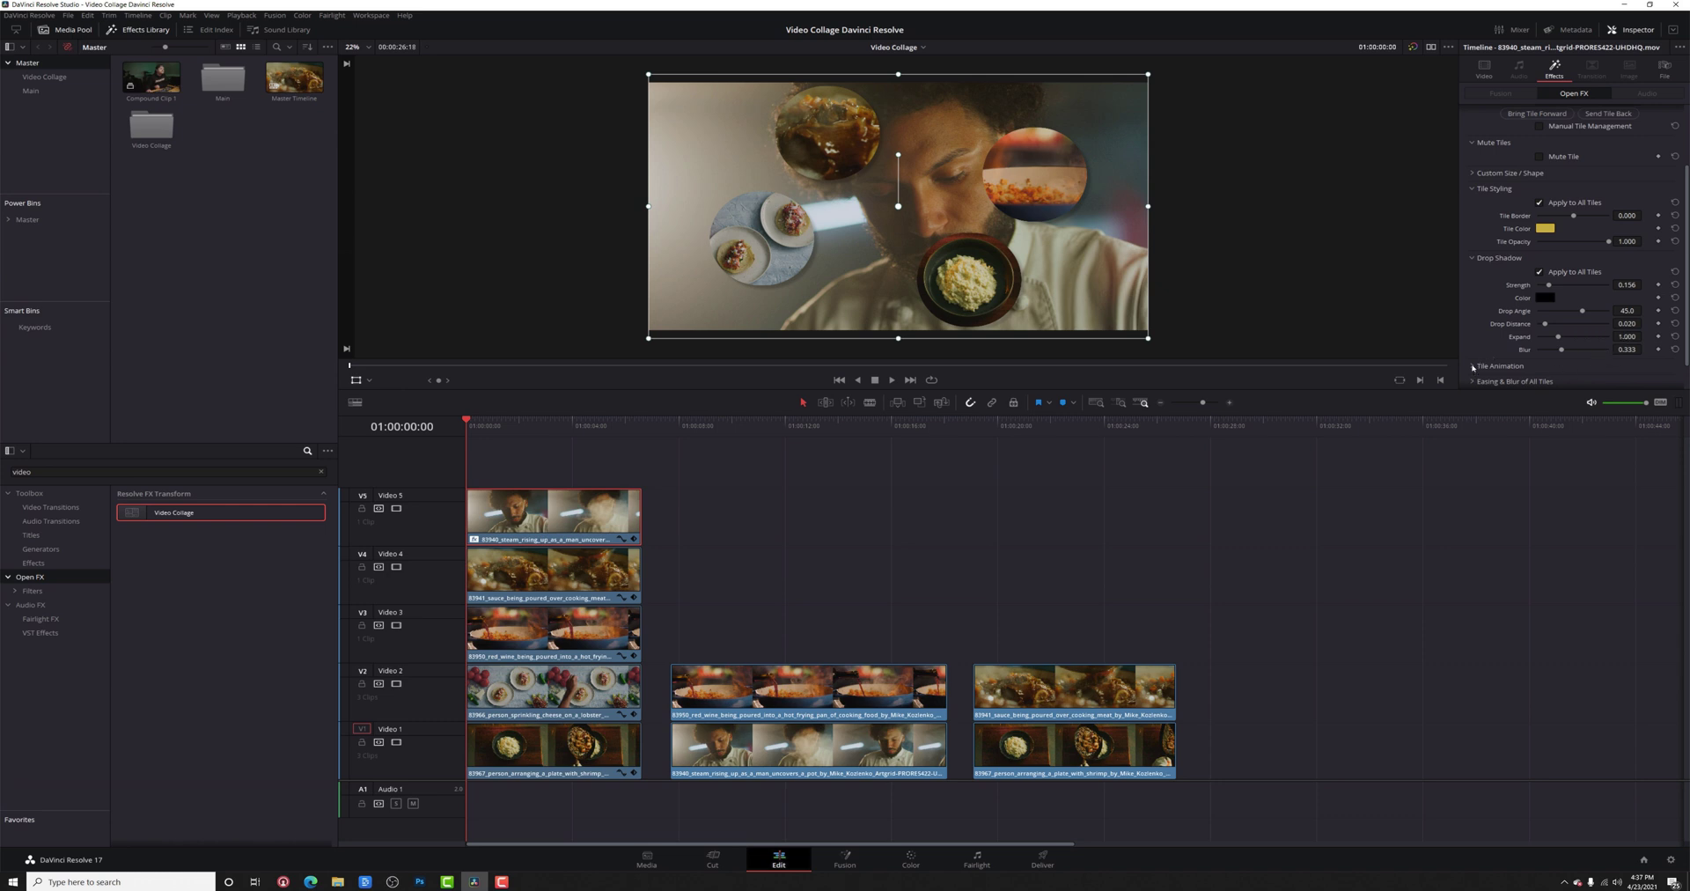
- Expand Tile Animation to show its Manually Keyframe, Fly Right and Shrink options
click(1473, 366)
scroll(1472, 362, down, 3)
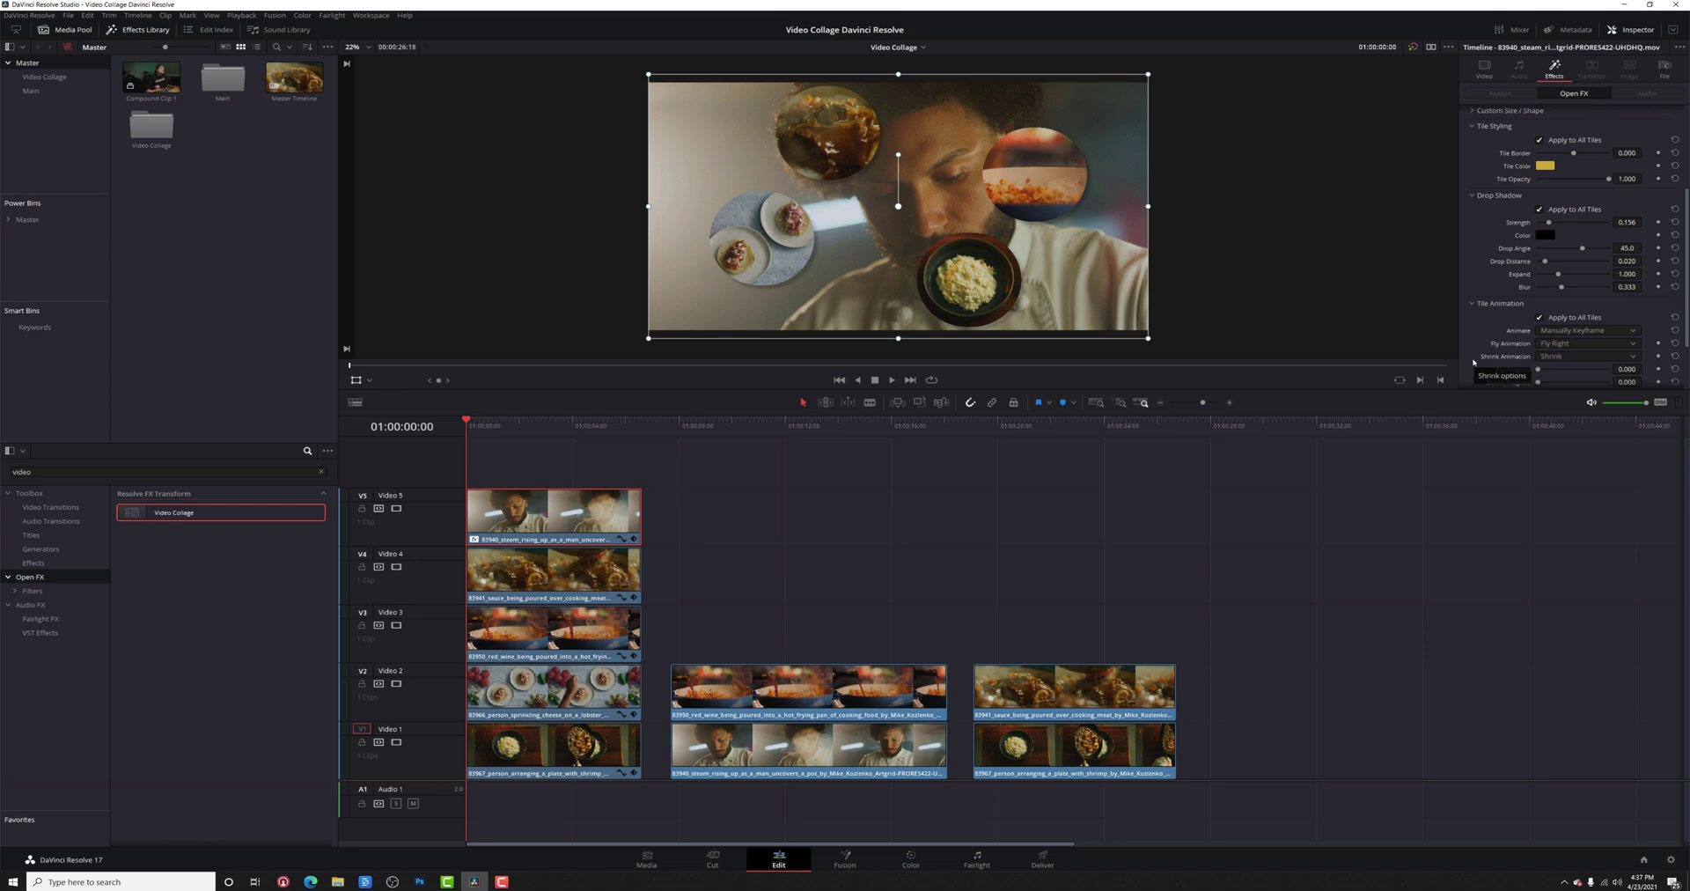
scroll(1509, 316, down, 1)
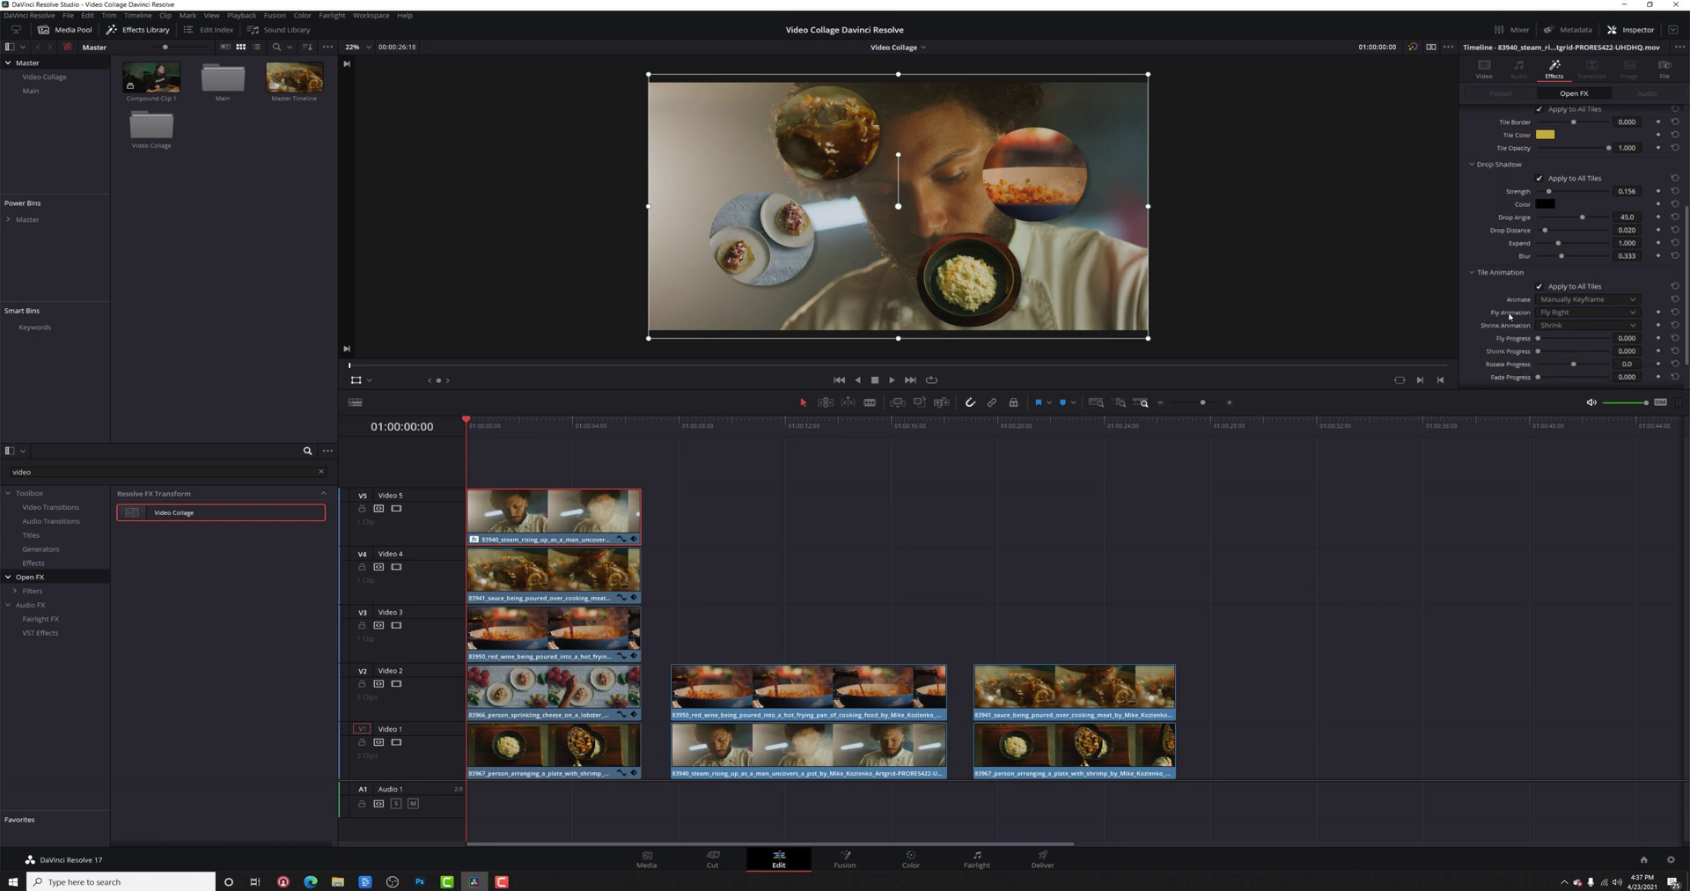
- Set the Tile Animation Animate option to Intro & Outro
scroll(1510, 315, down, 1)
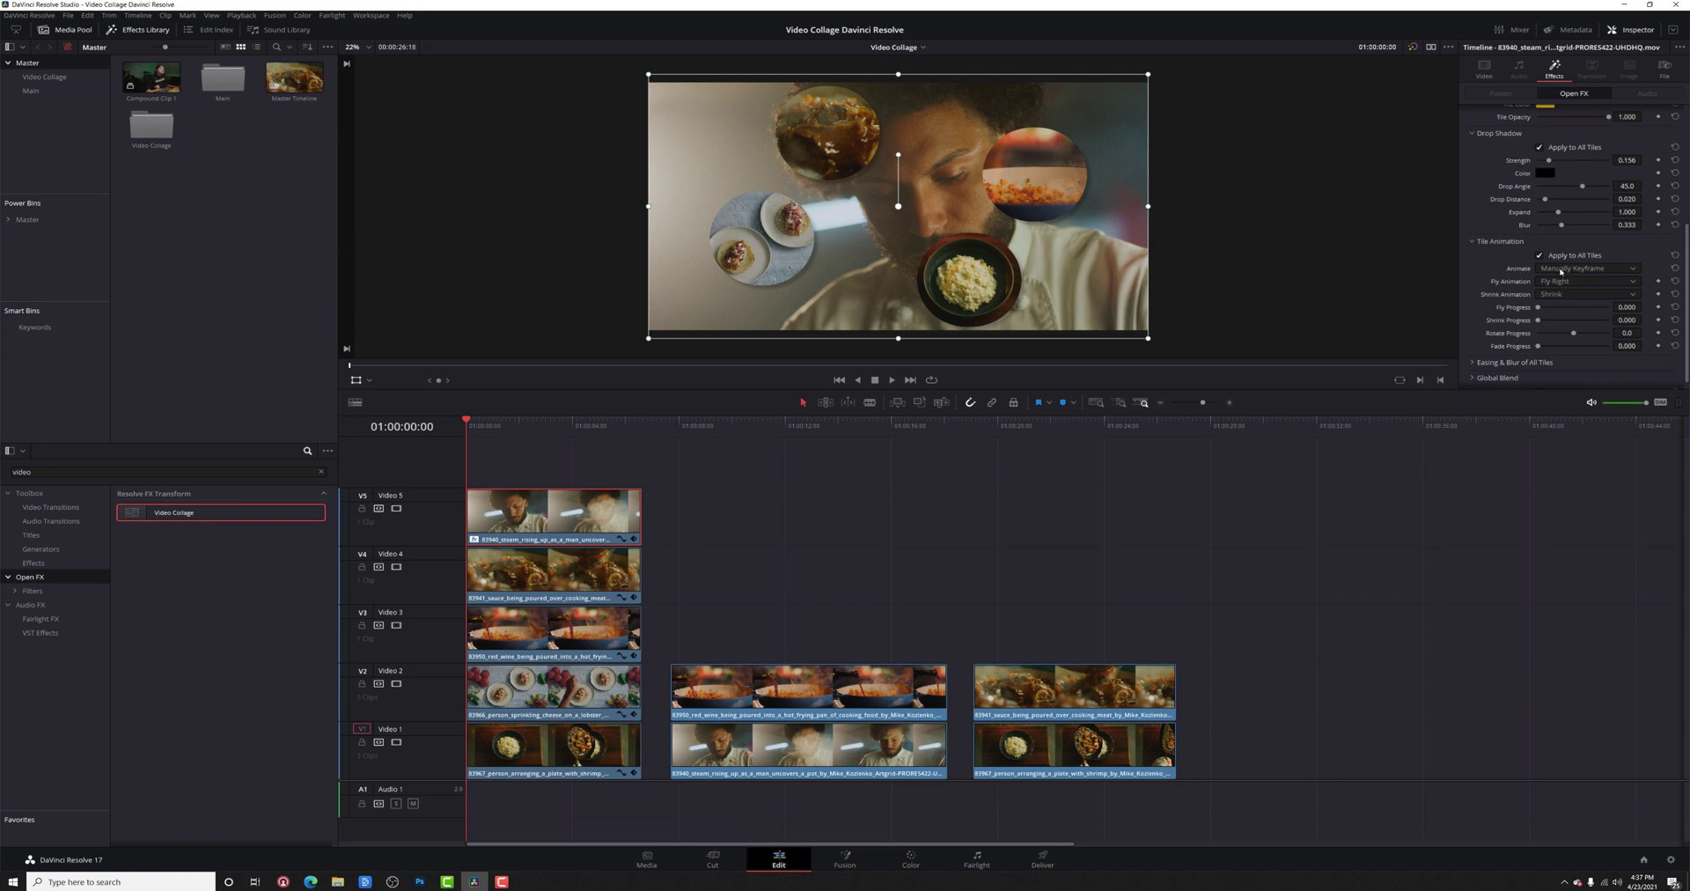
click(1560, 268)
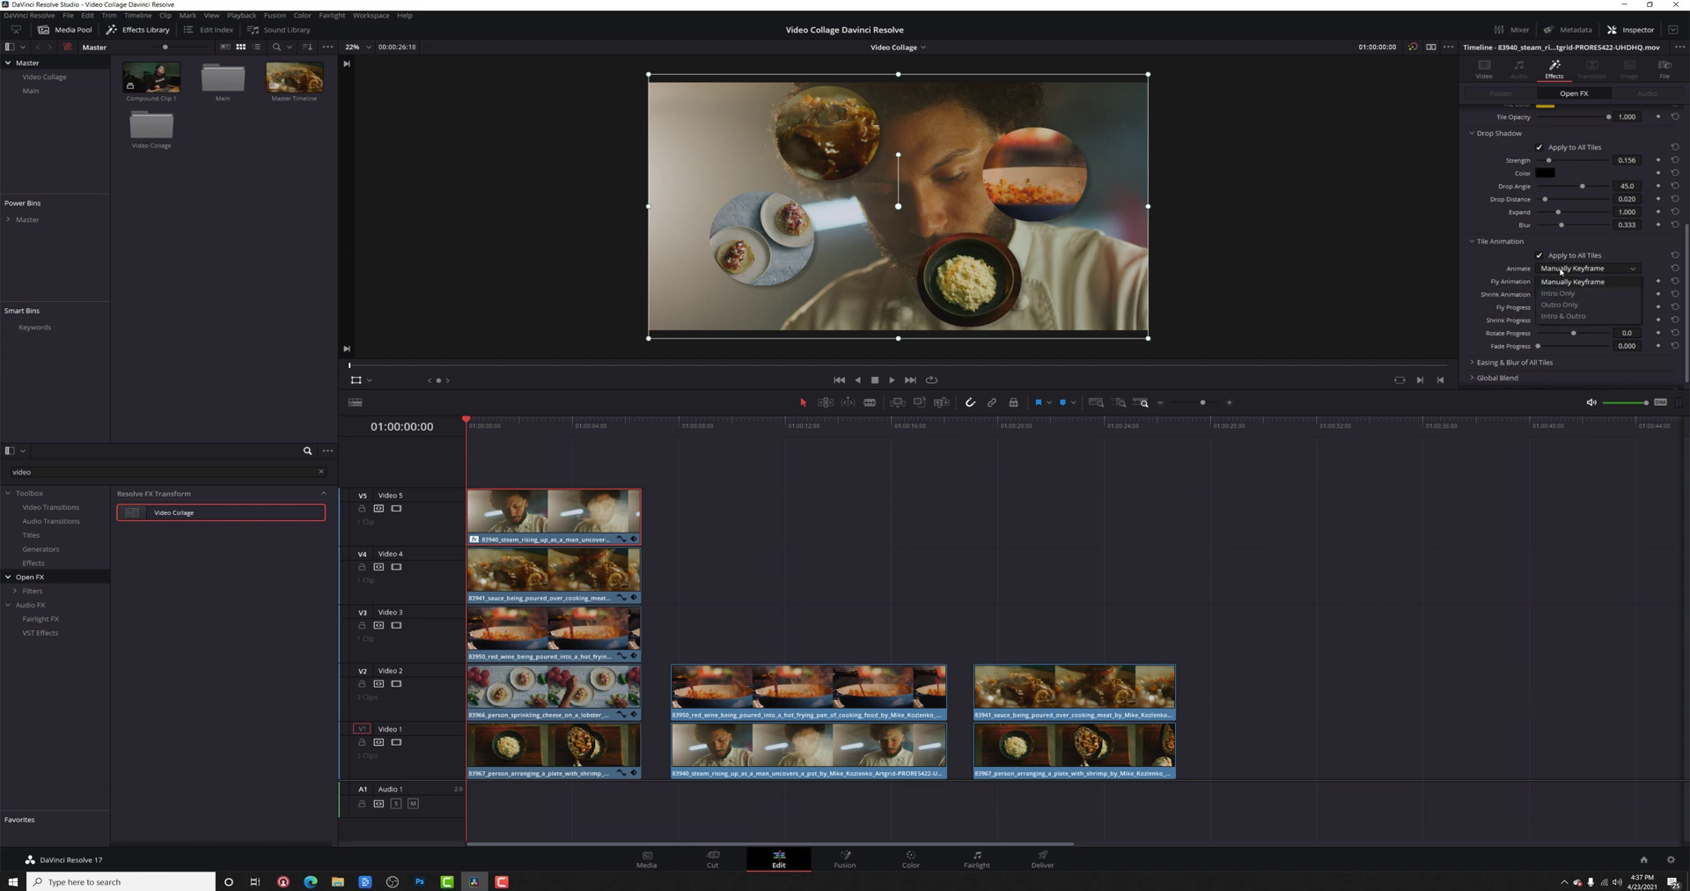
click(1564, 315)
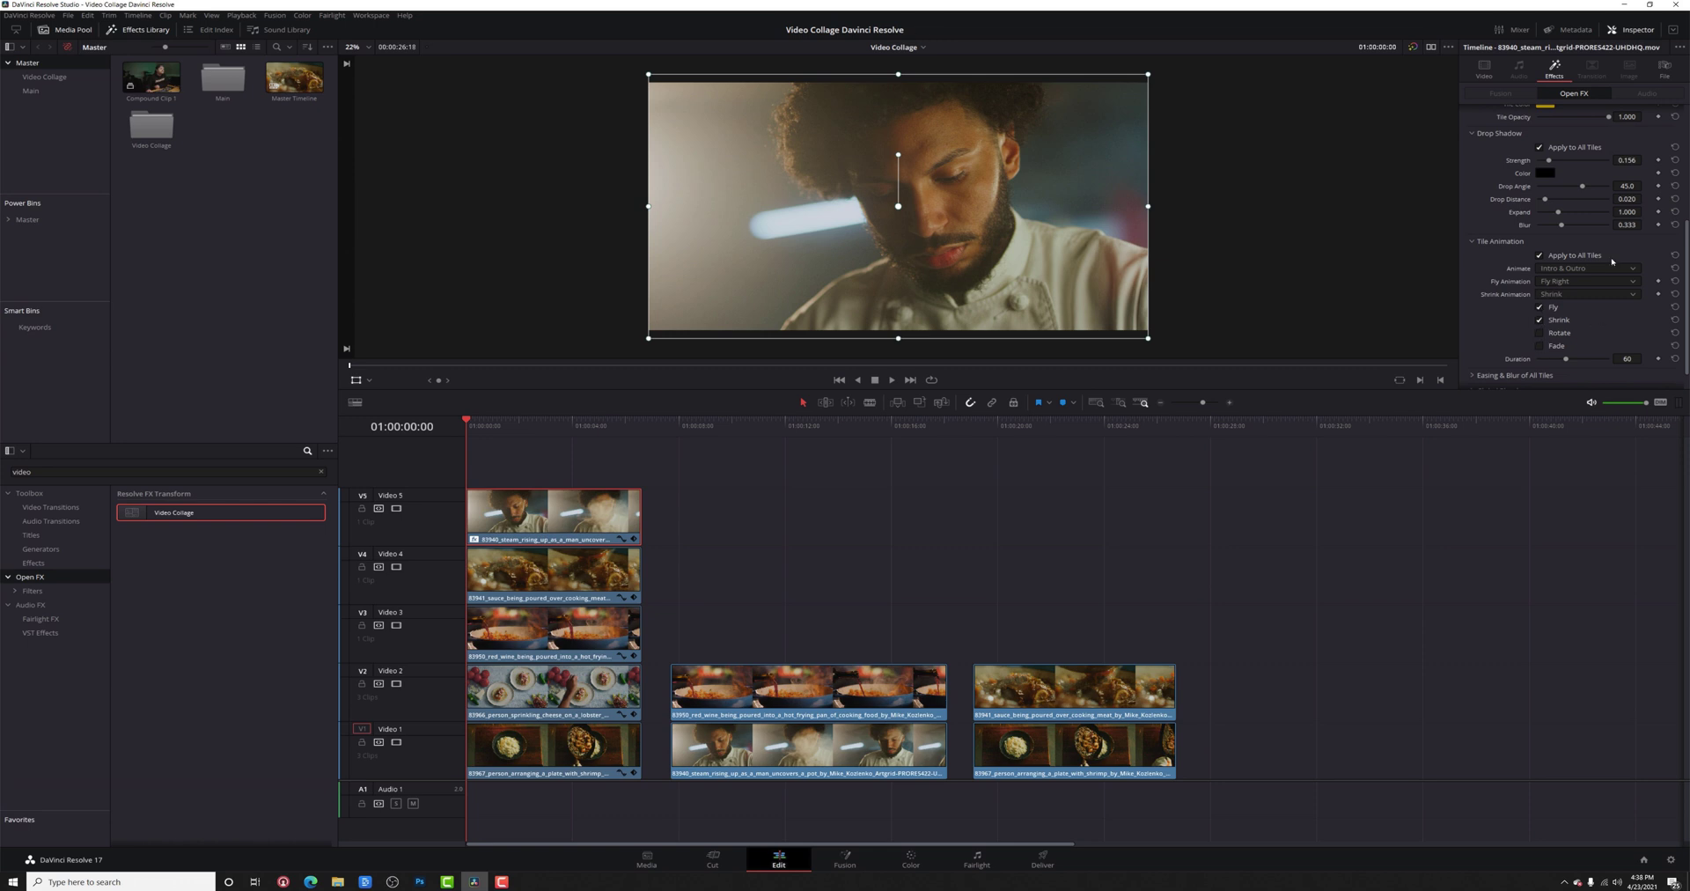
- Play the collage animation, stop it, and step back a few frames to around 01:00:03:01
key(space)
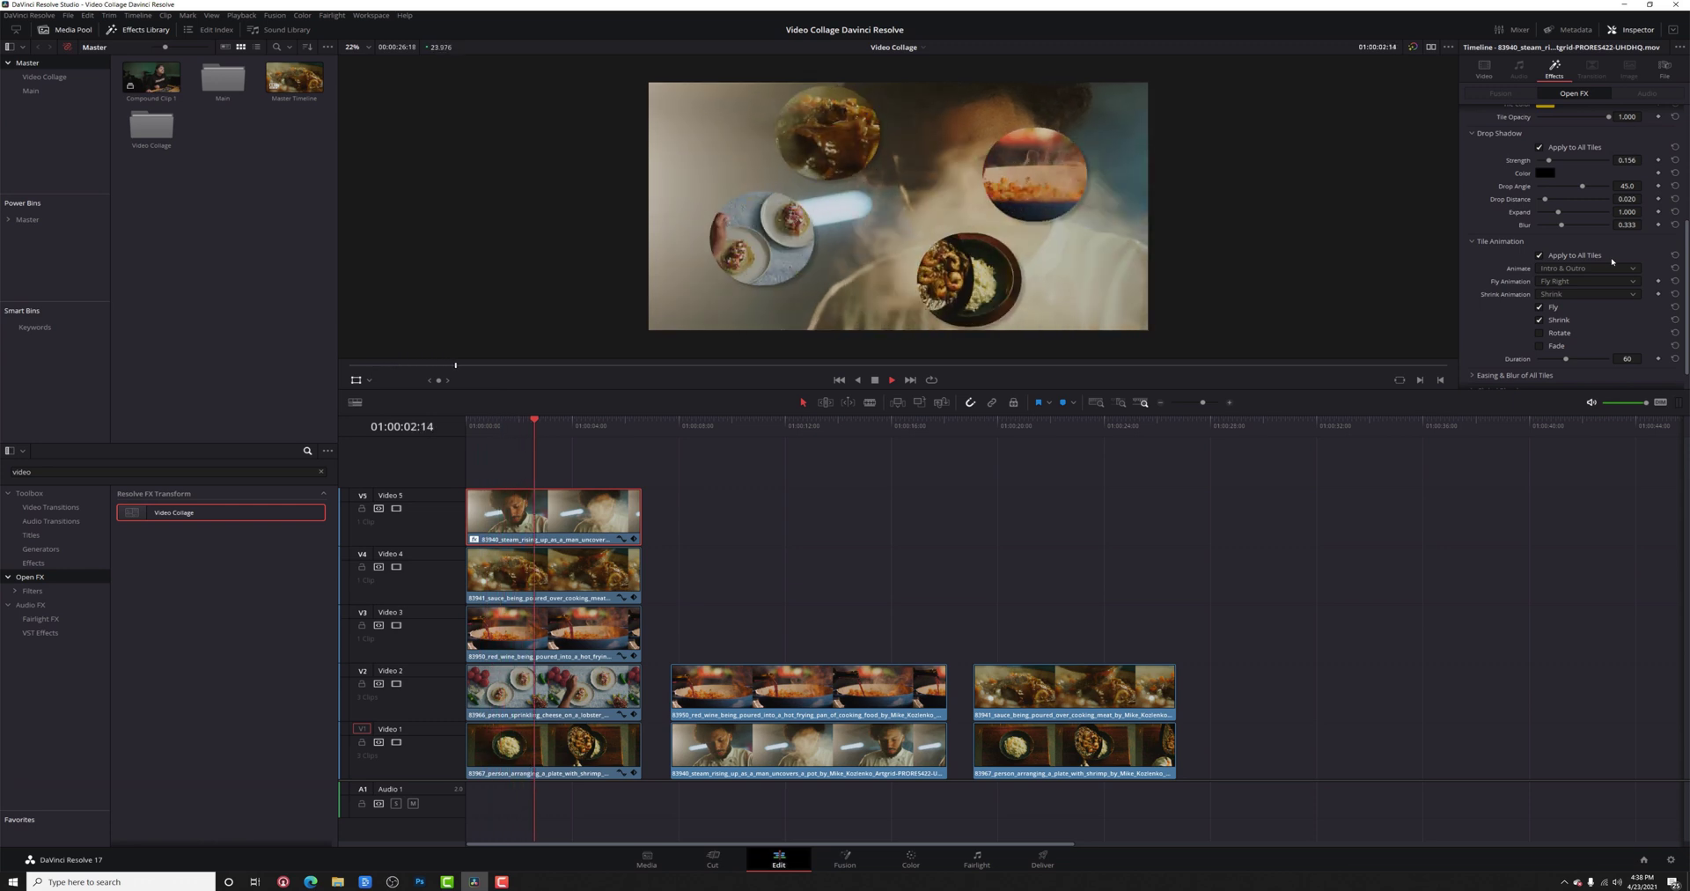
key(space)
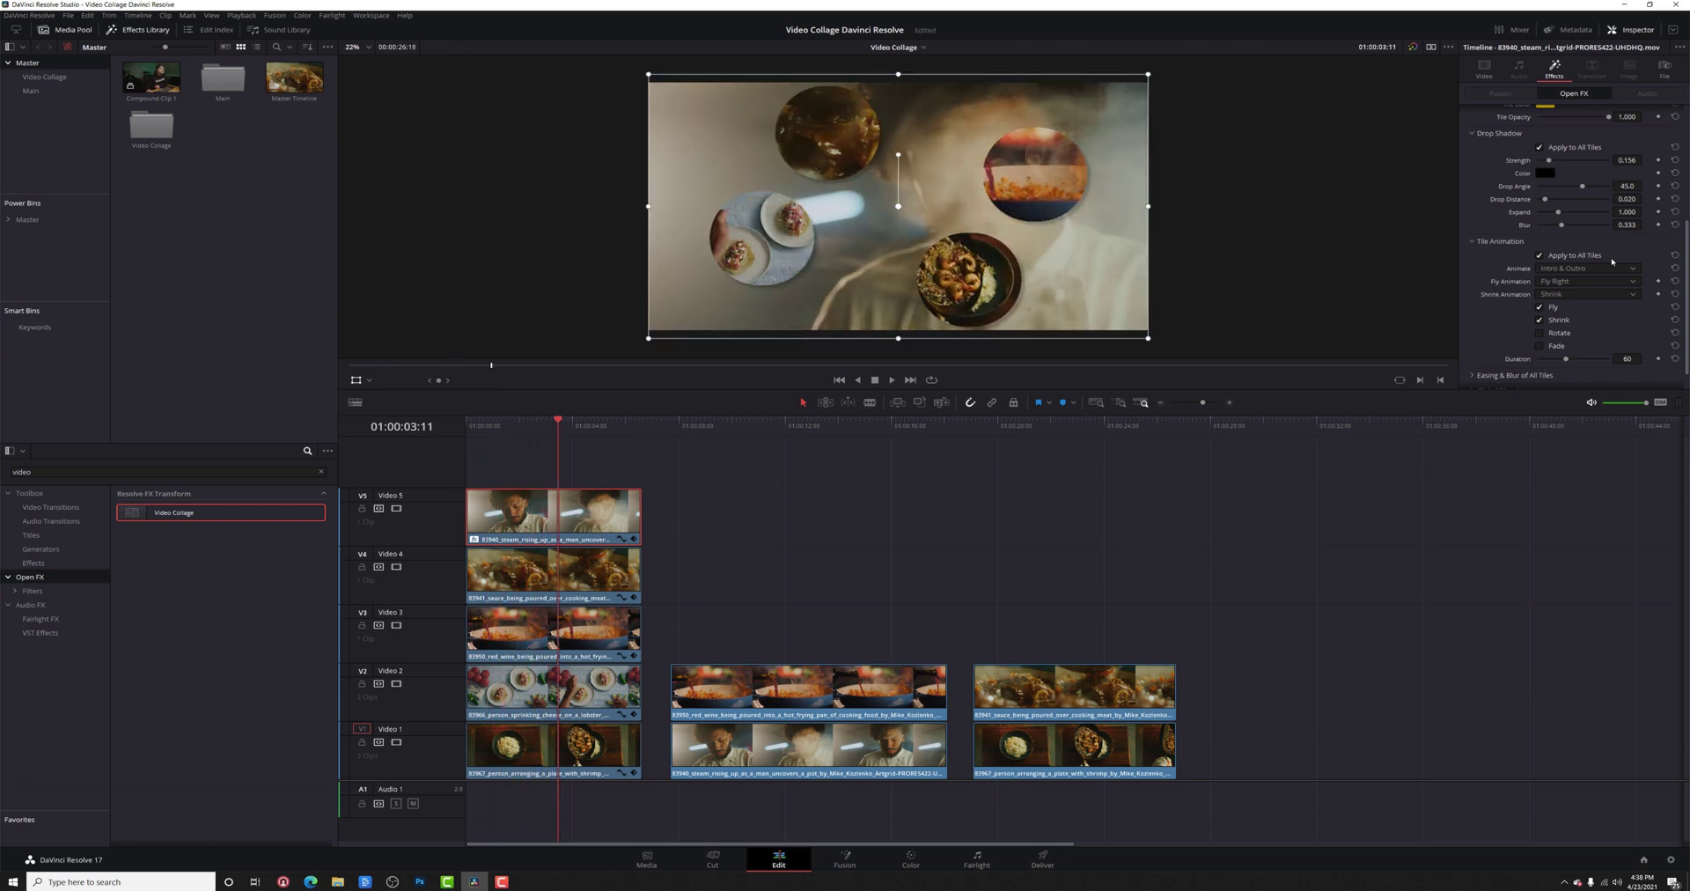
key(Left)
key(Left)
key(Left)
key(Left)
key(Left)
key(Left)
key(Left)
key(Left)
key(Left)
key(Left)
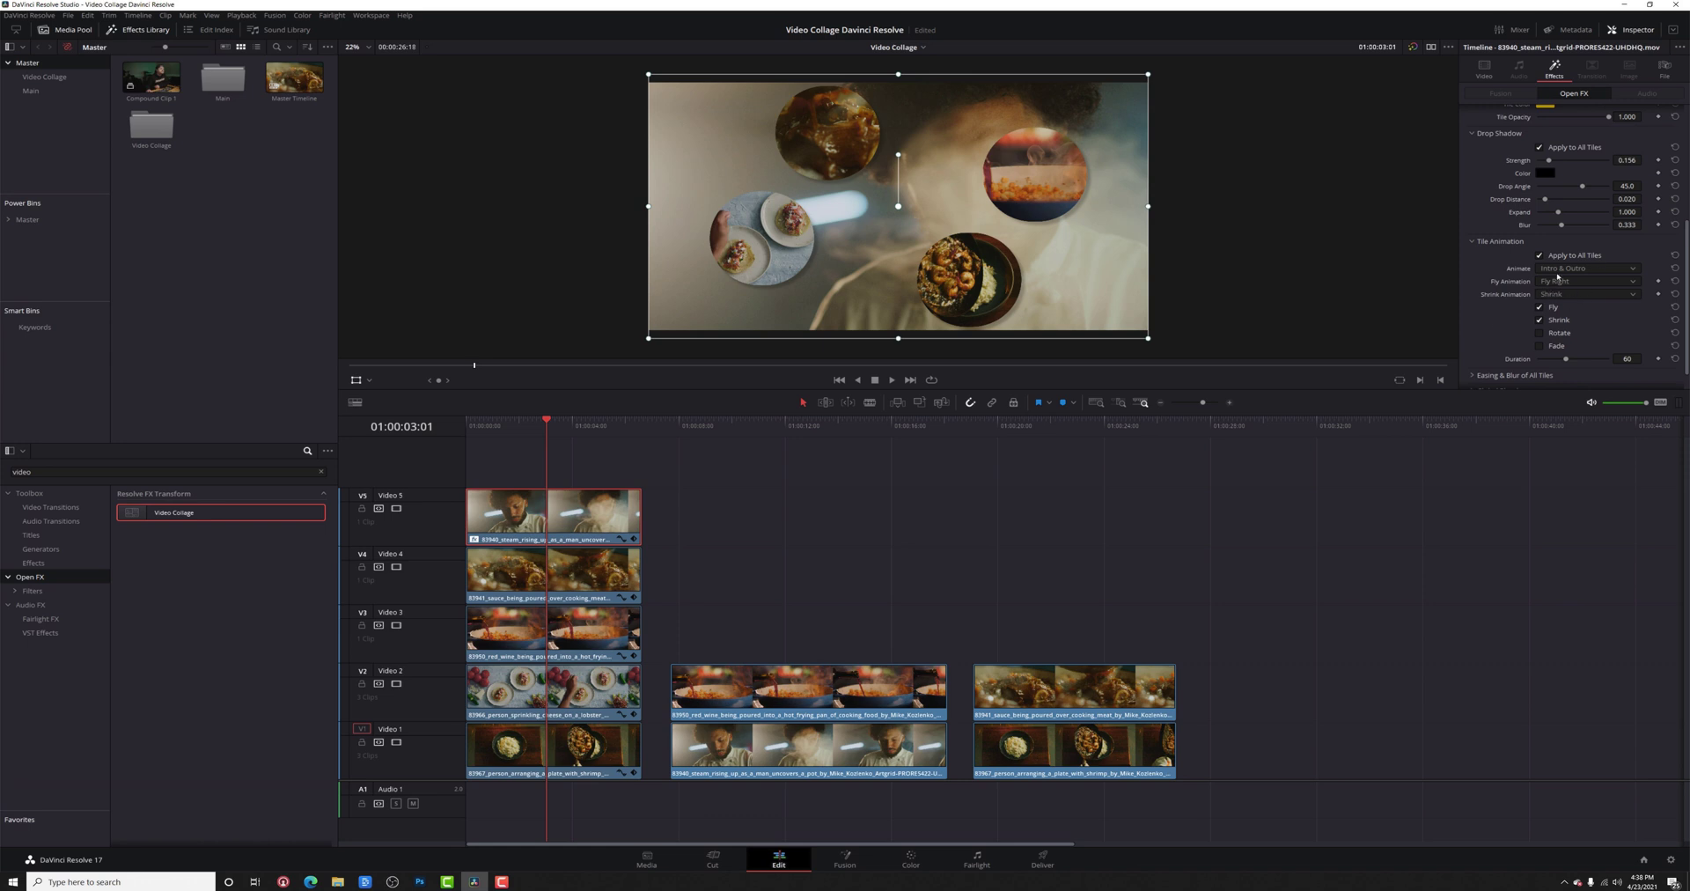
- Set the first active tile's Fly Animation to Fly Left and save the project
scroll(1550, 269, up, 3)
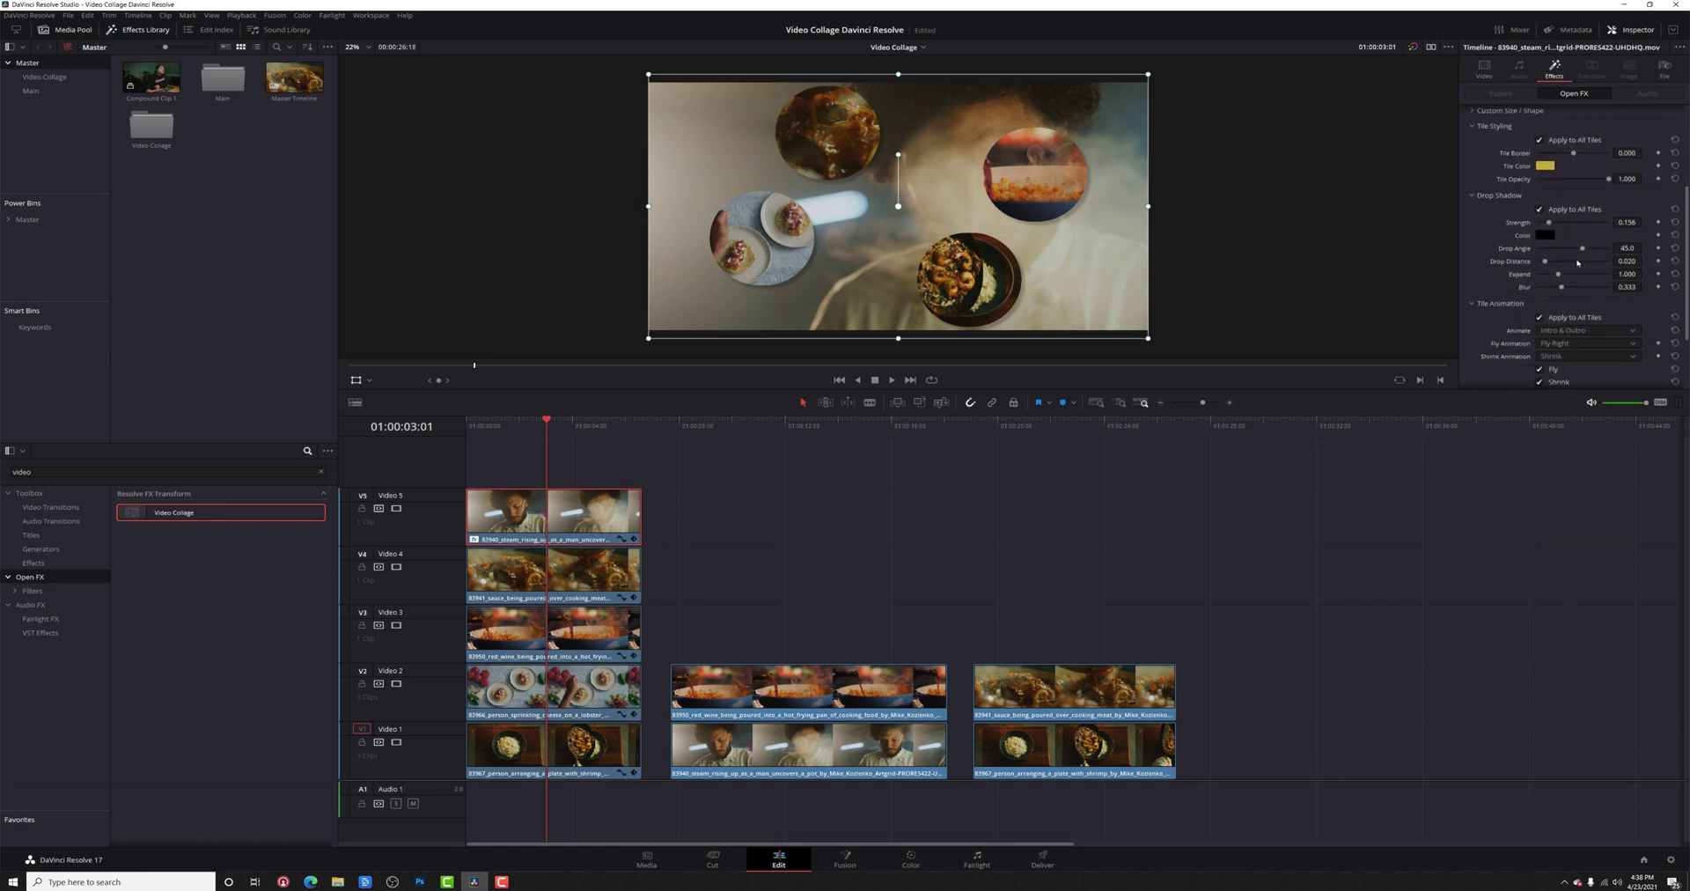
scroll(1544, 292, down, 2)
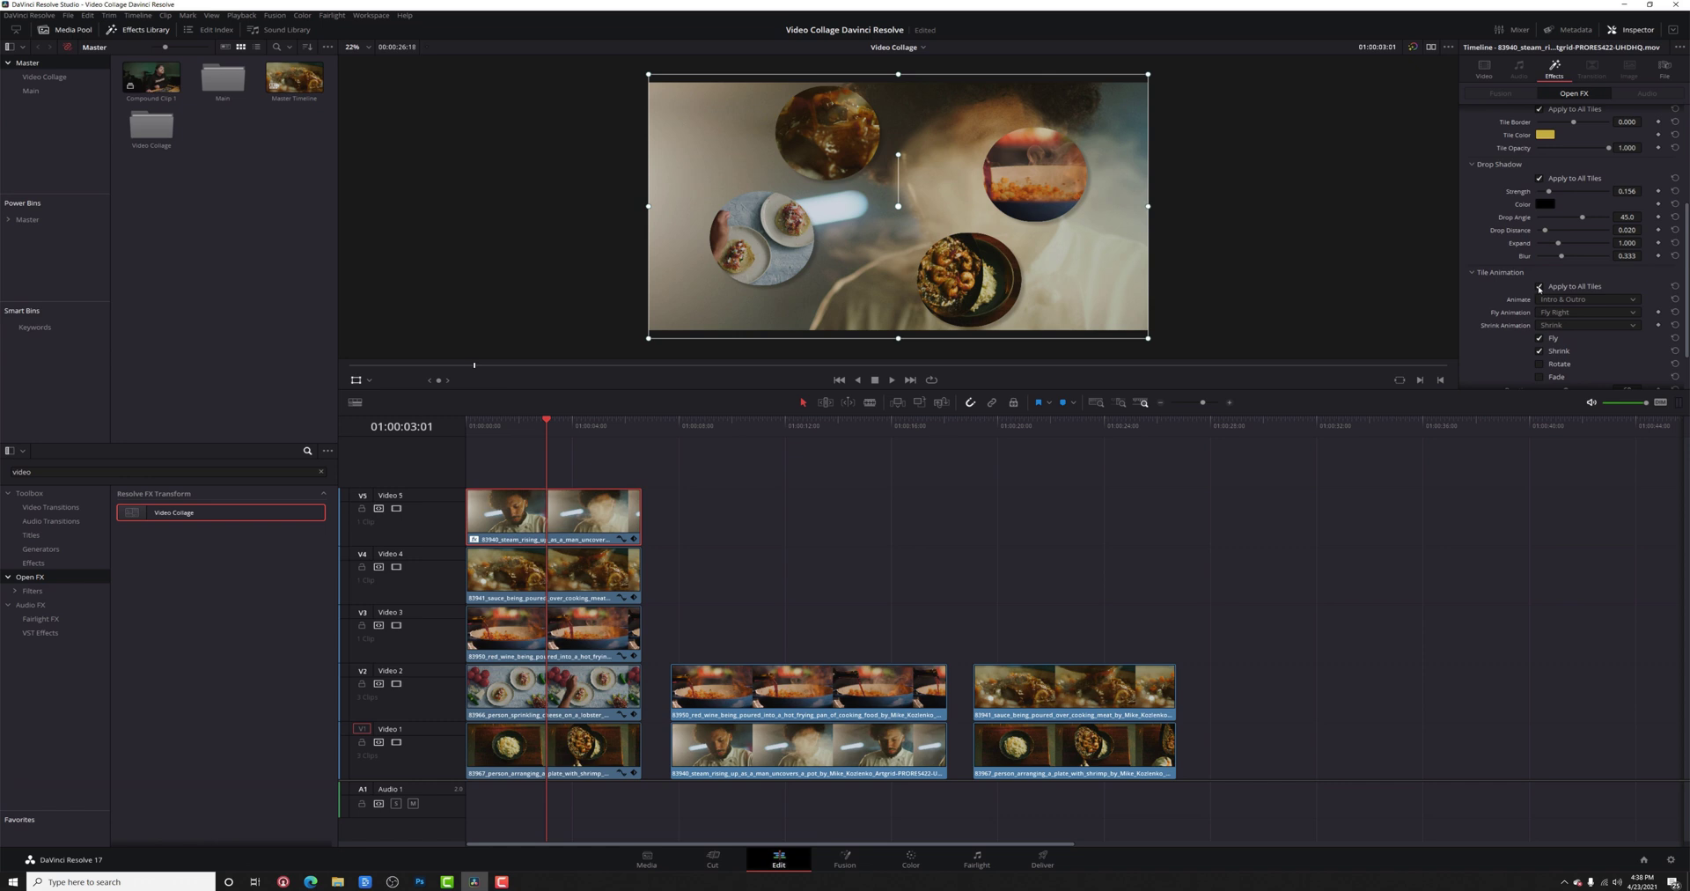
scroll(1603, 296, up, 8)
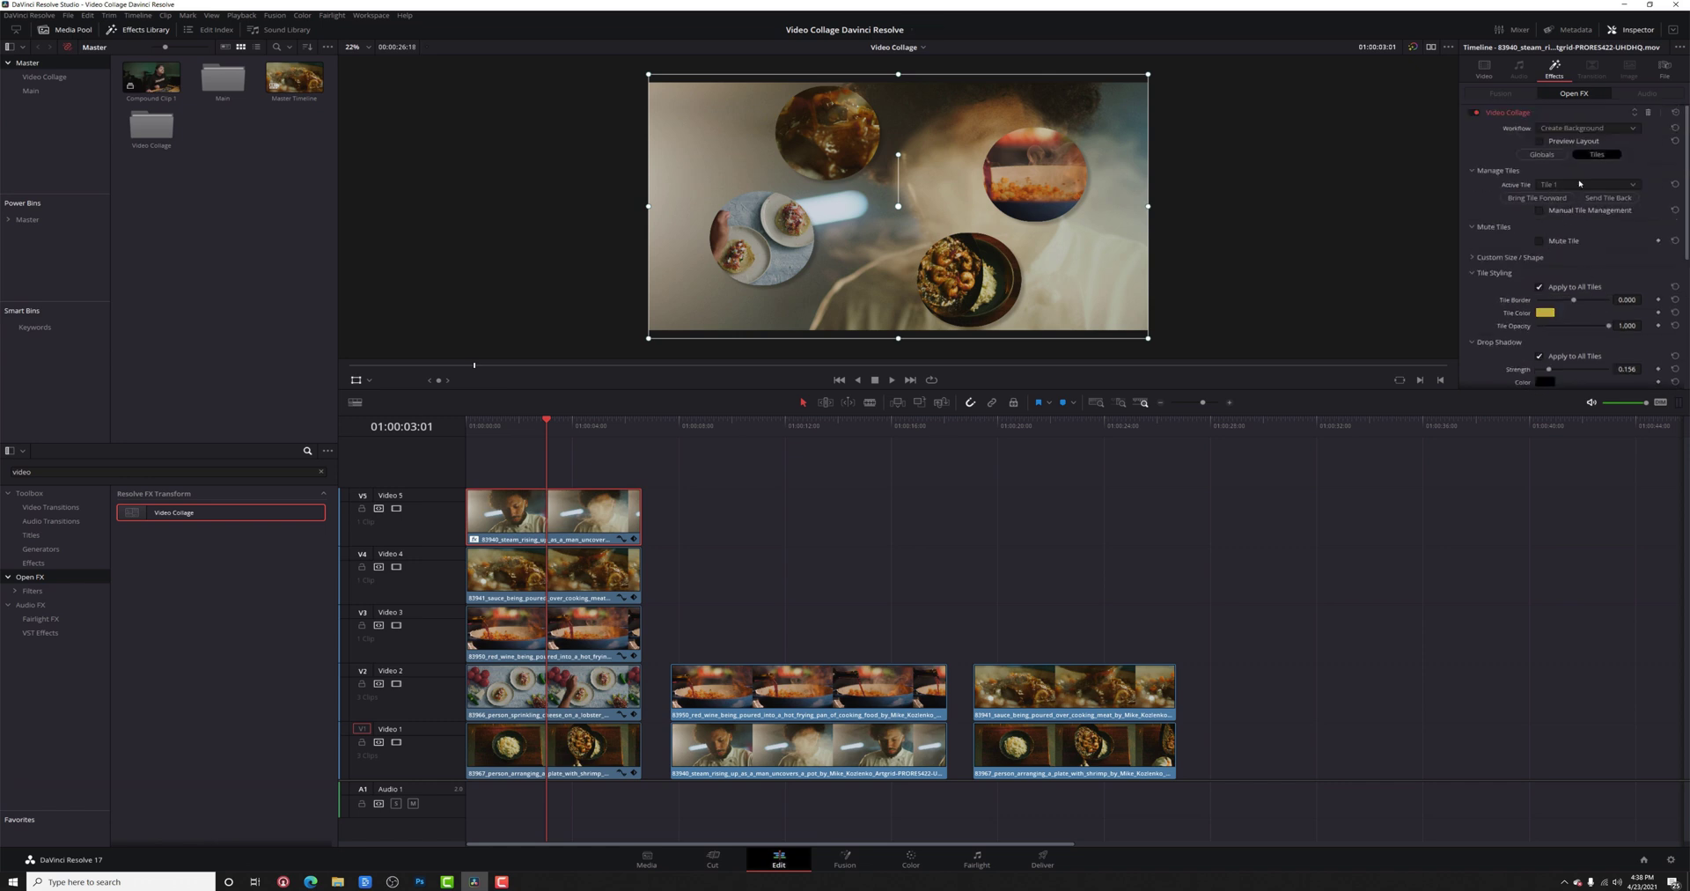
scroll(1577, 213, down, 5)
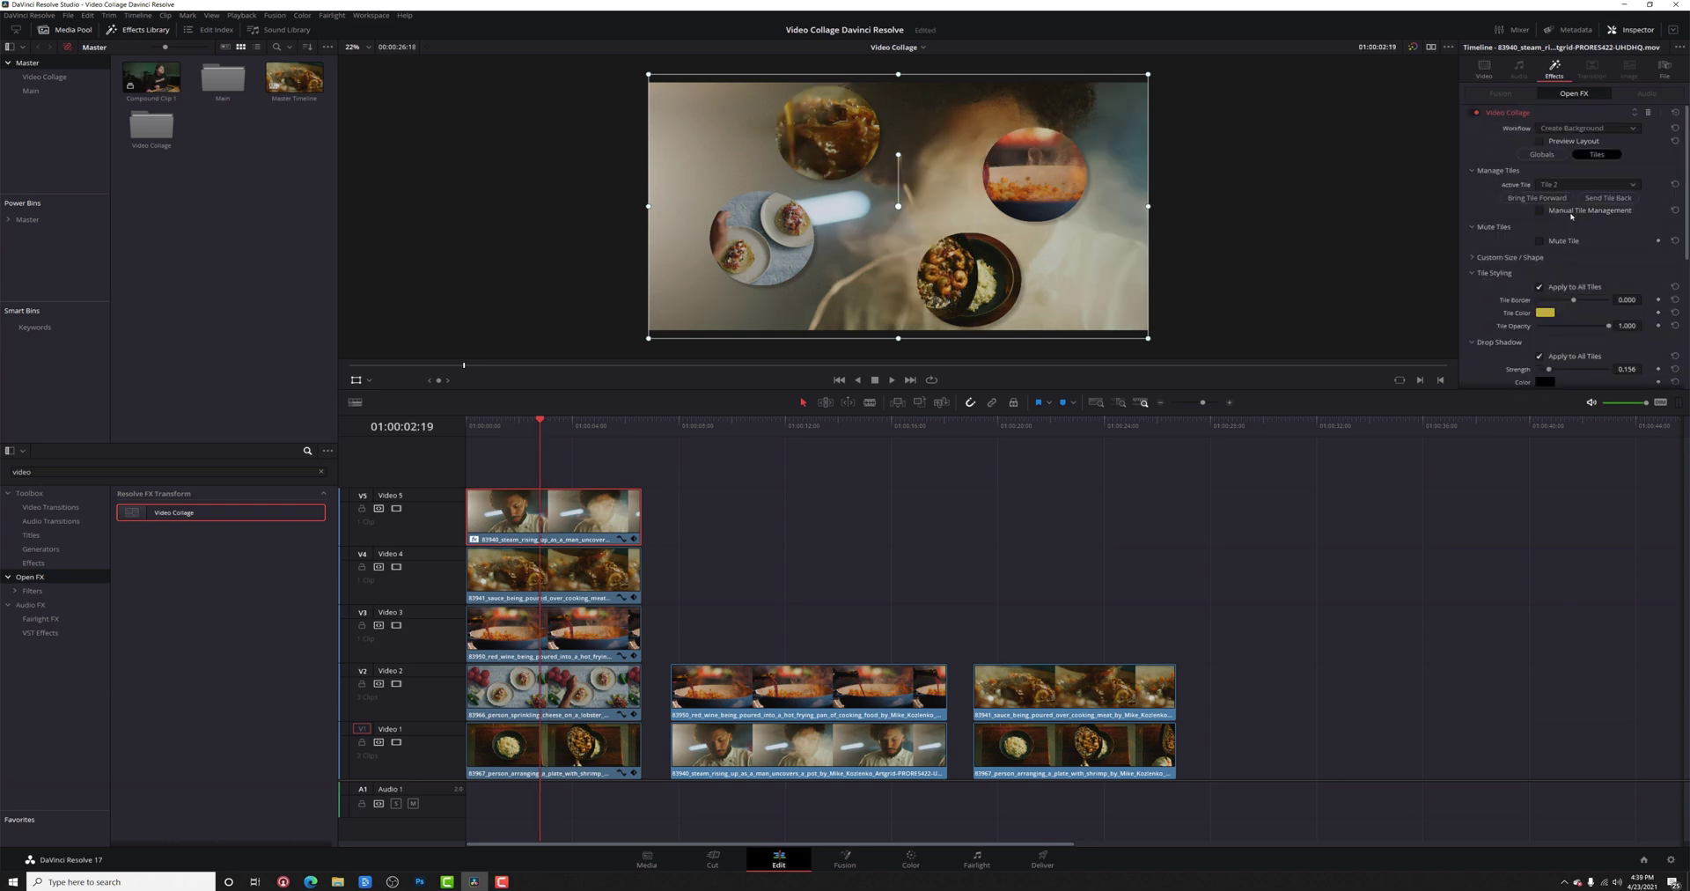
scroll(1571, 215, down, 8)
key(ctrl+s)
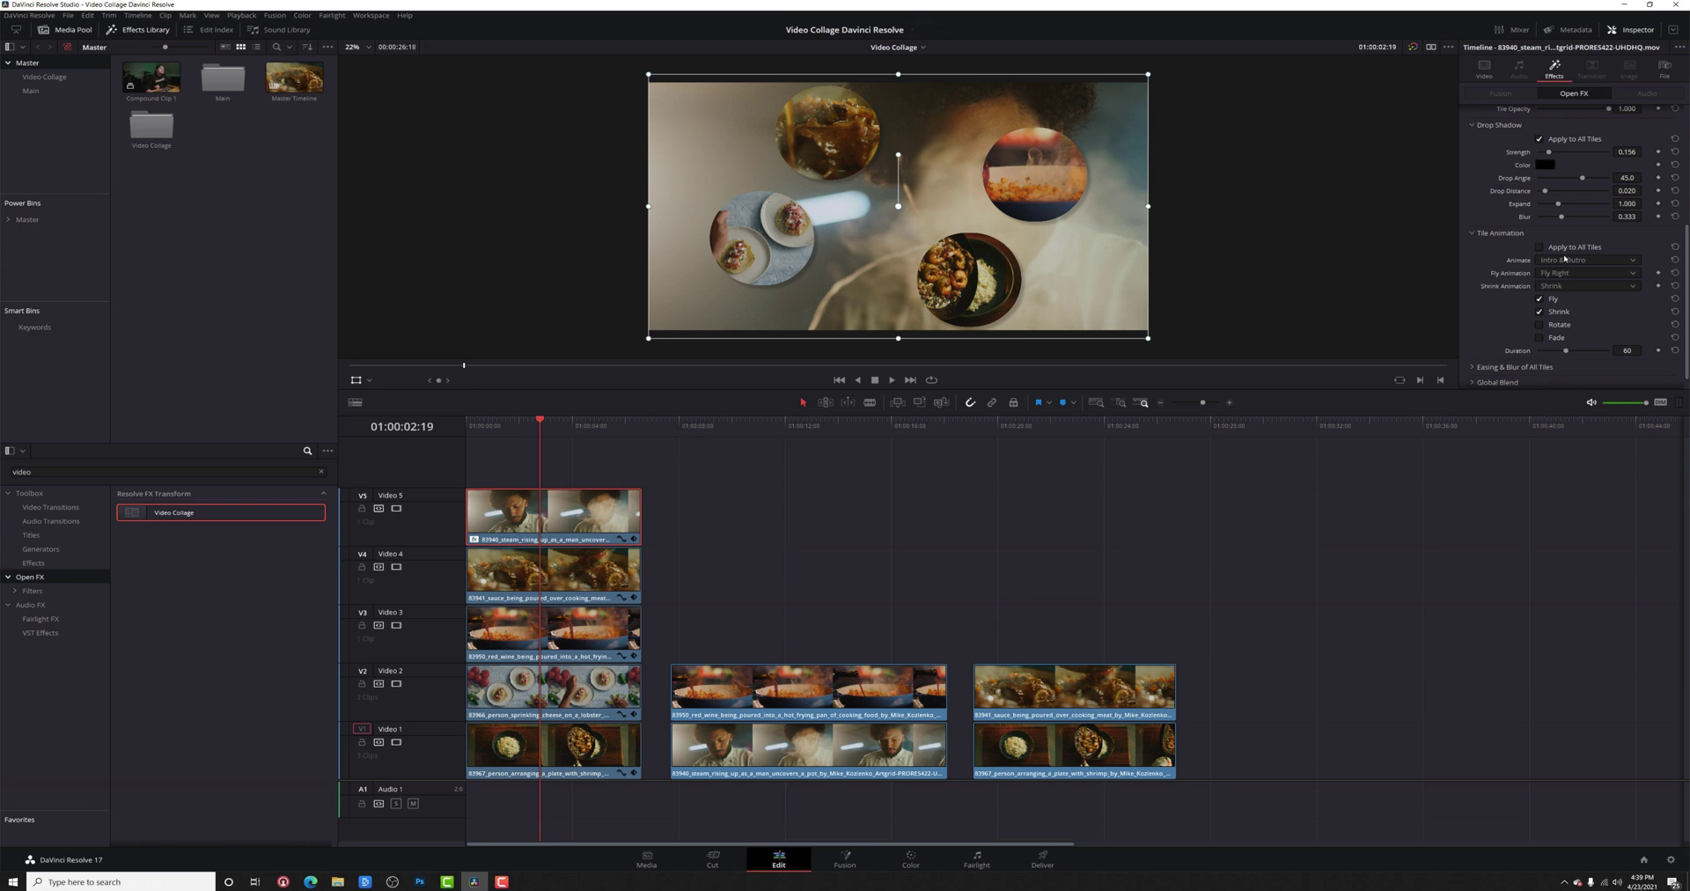
click(1565, 273)
click(1565, 289)
key(ctrl+s)
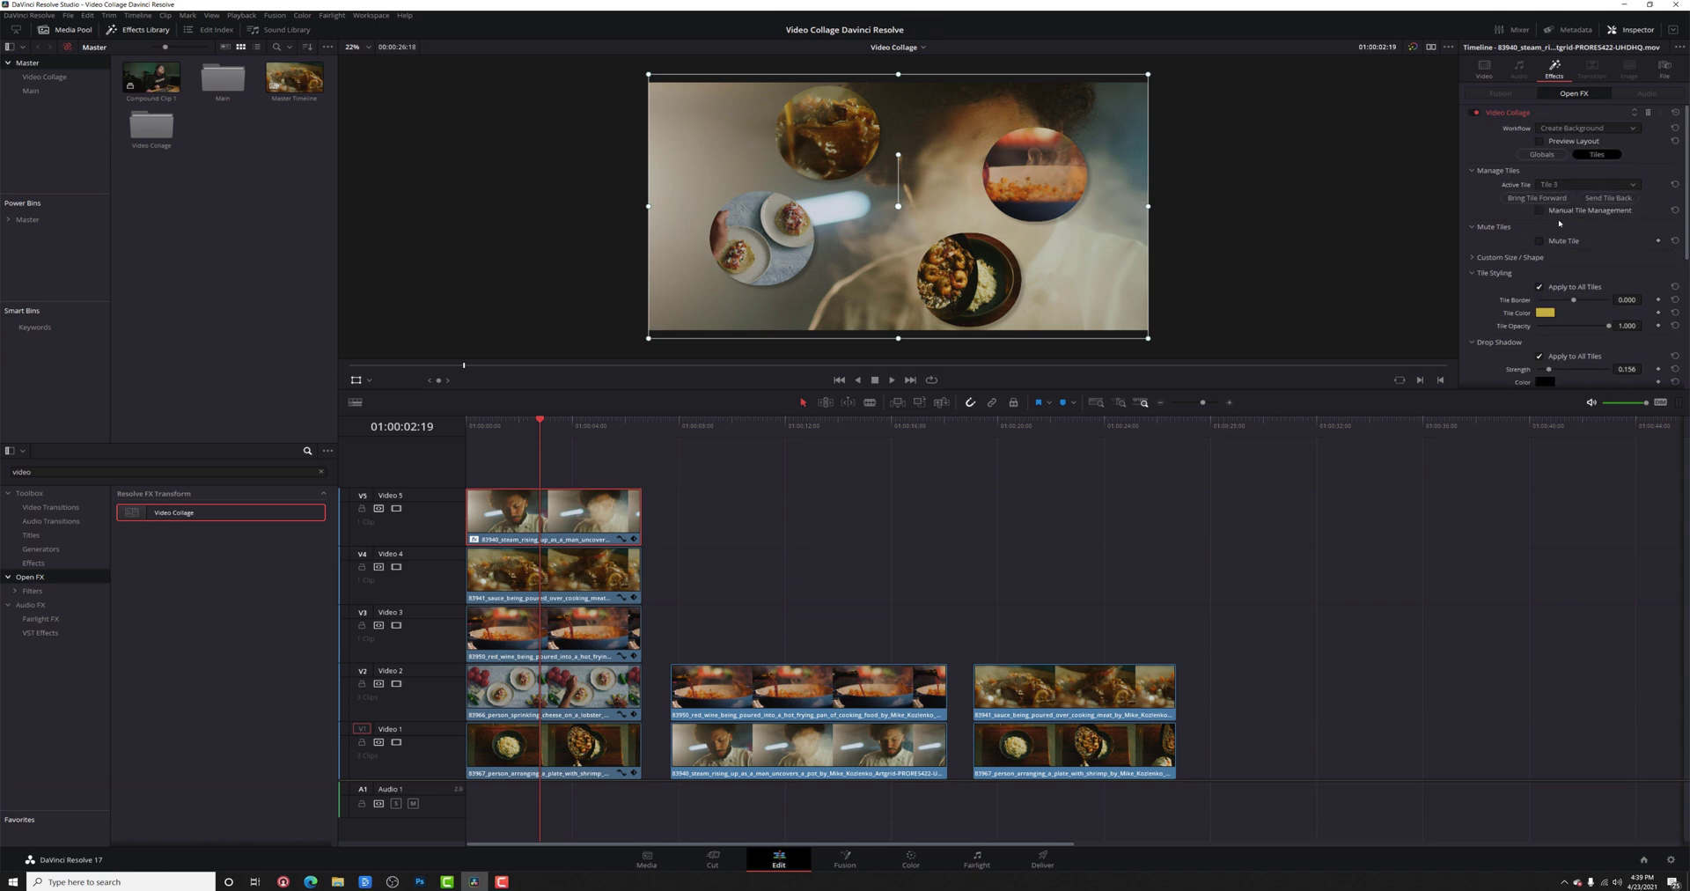
- Make the next tile fly in from above, then return to the timeline start
scroll(1558, 224, down, 4)
click(1585, 304)
click(1599, 350)
scroll(1566, 240, down, 5)
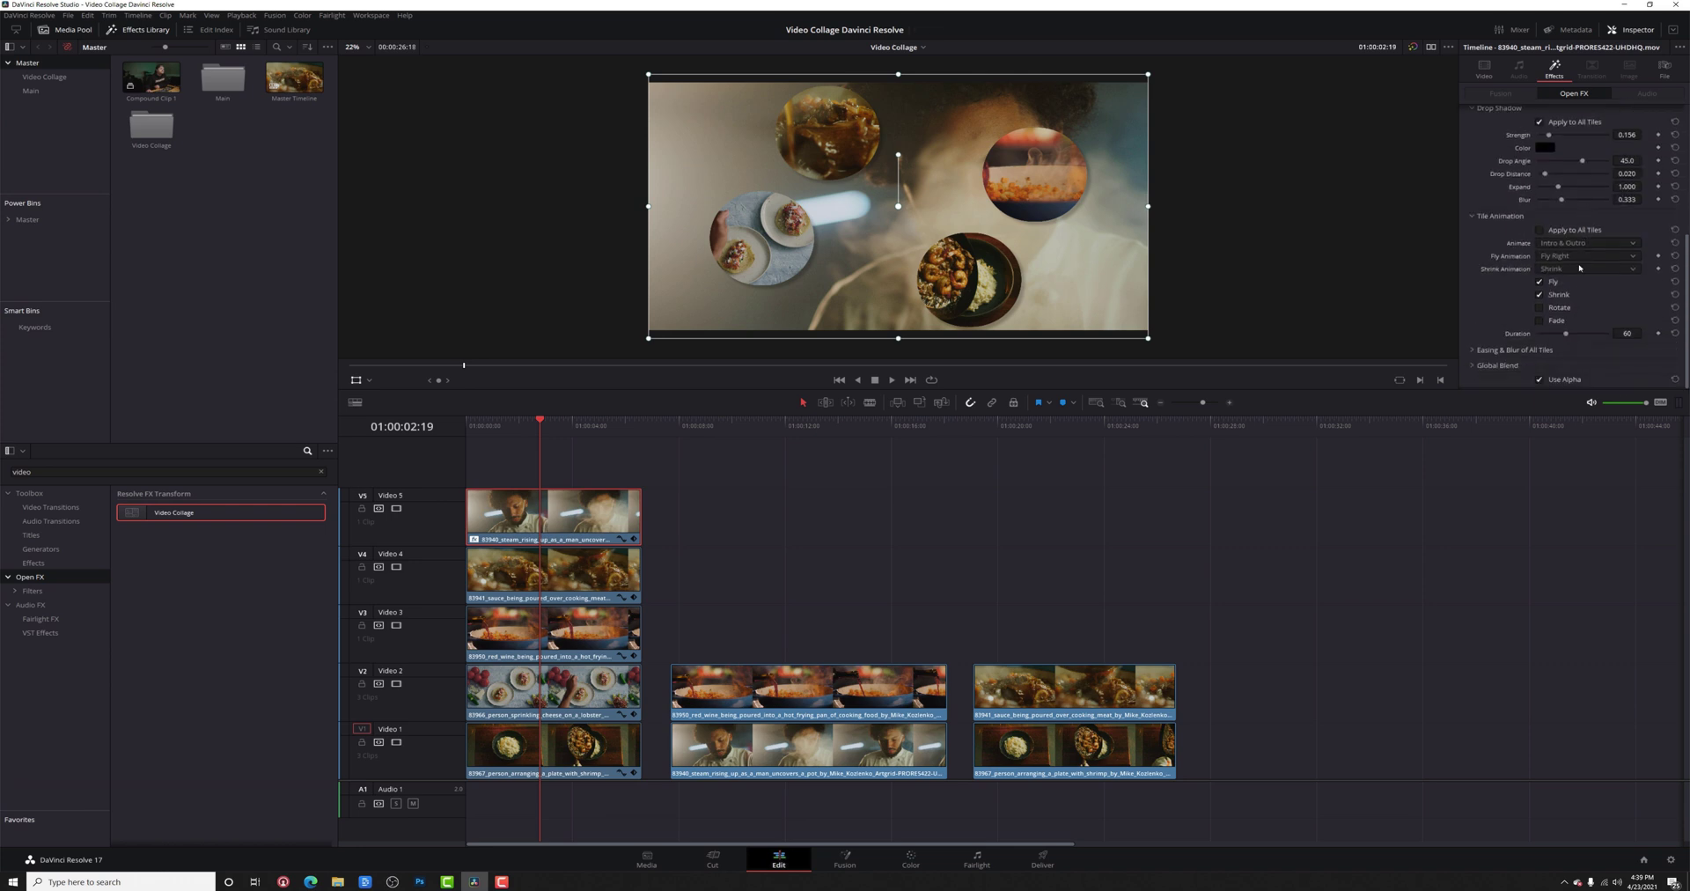
key(Home)
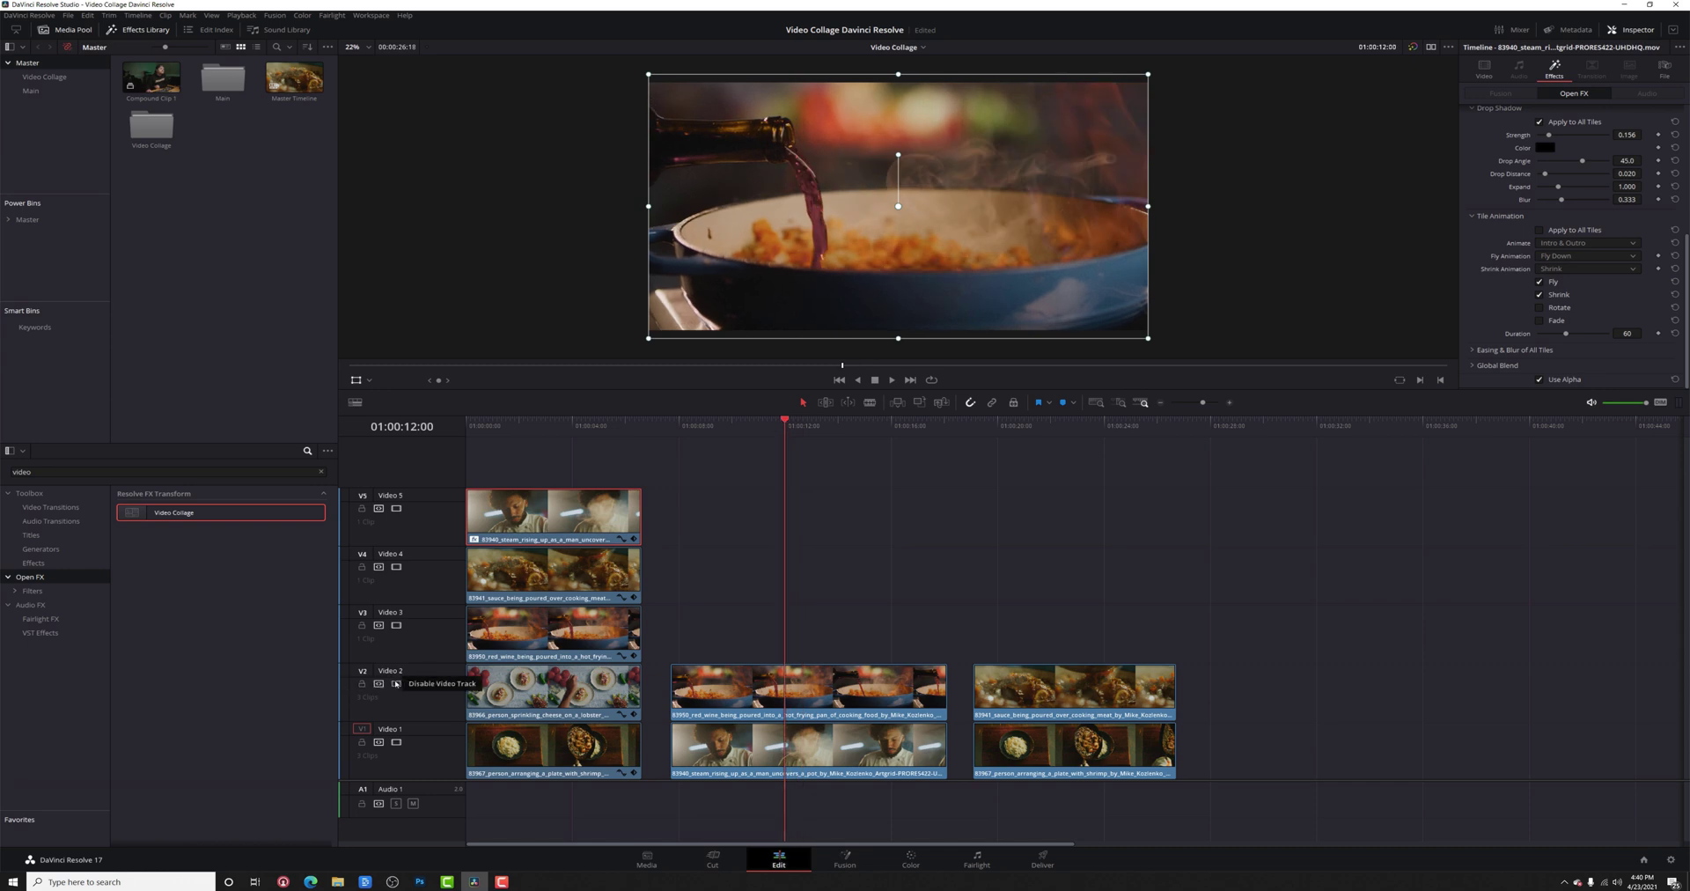
- Hide the Video 2 track to check the footage underneath, then show it again
click(396, 683)
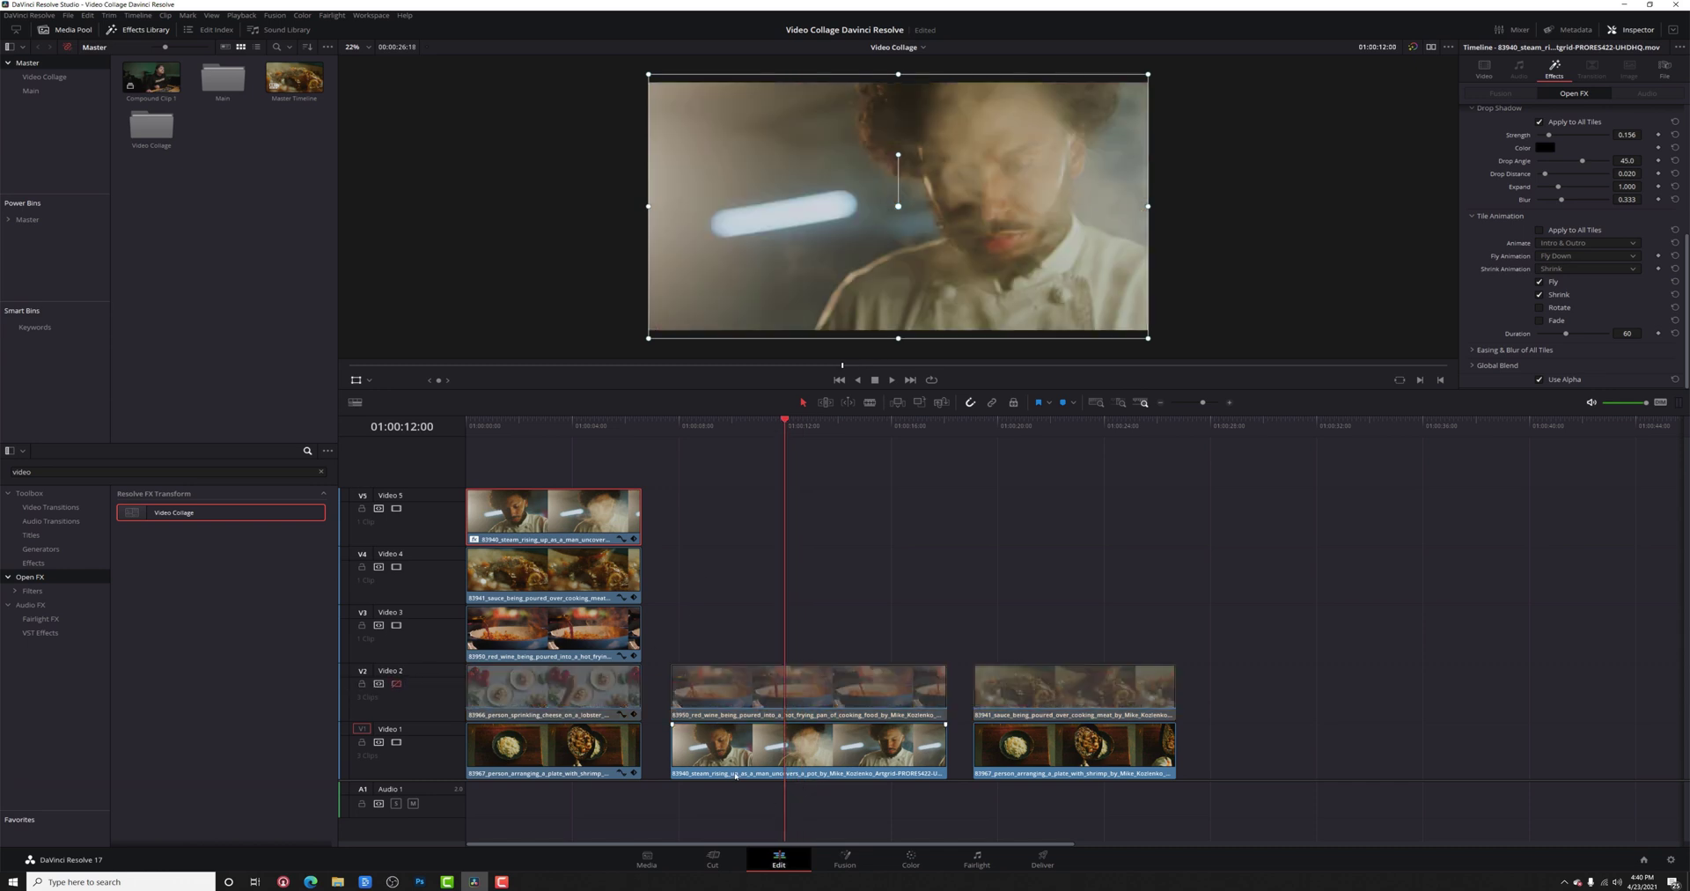
key(ctrl+s)
click(396, 683)
- Apply Video Collage to the wine-pouring clip on Video 2
click(783, 683)
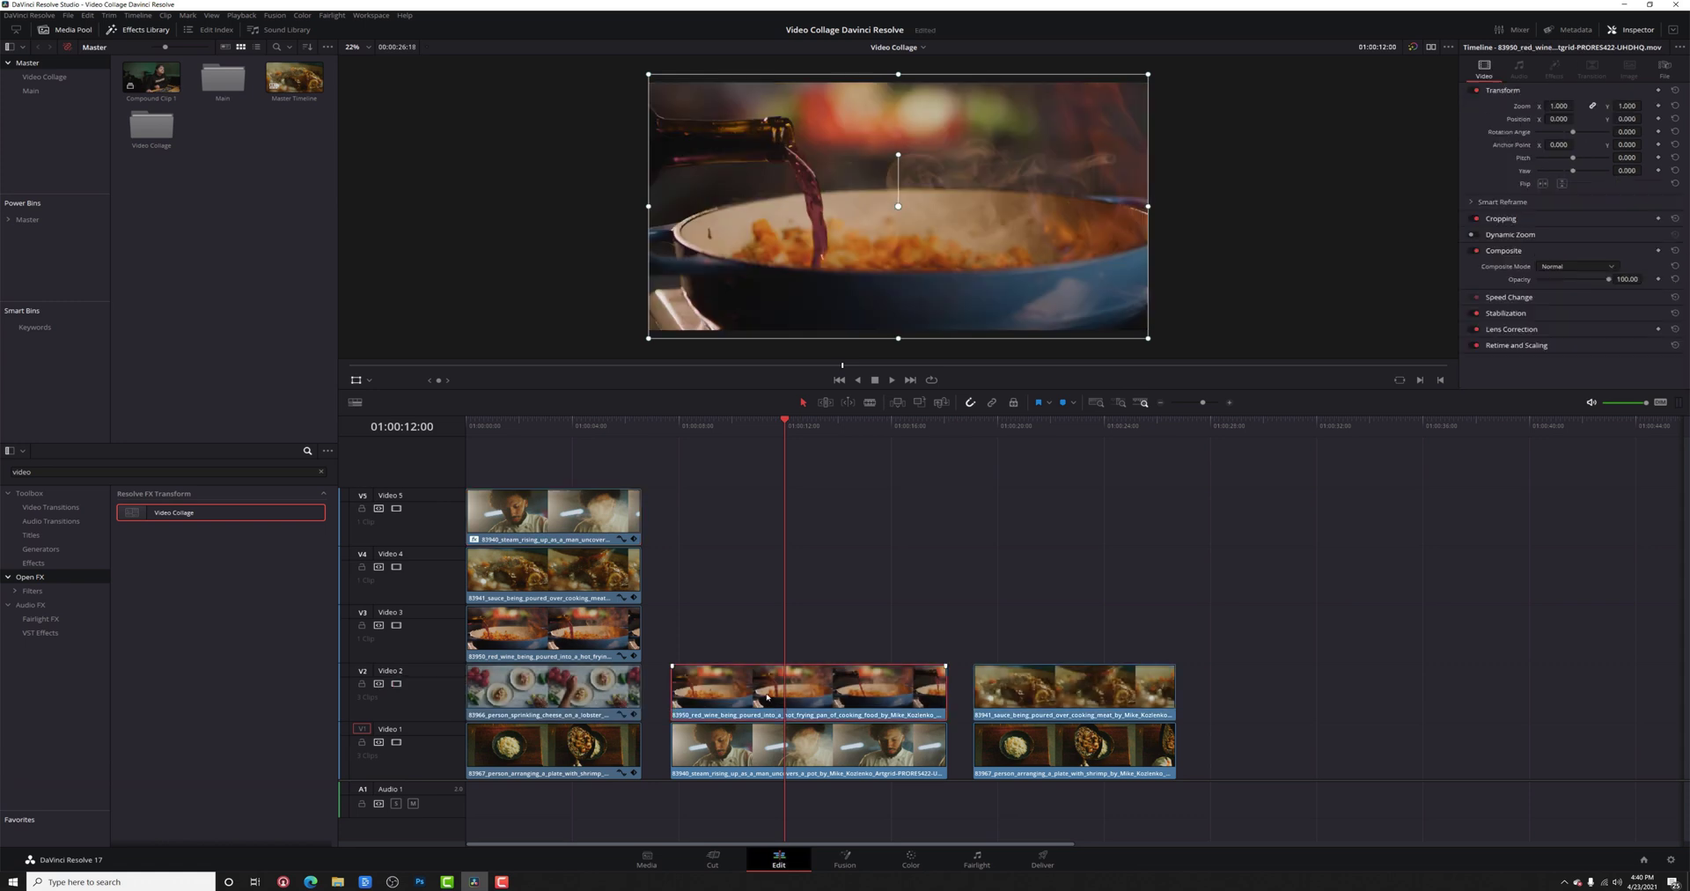
key(ctrl+s)
drag(150, 522, 739, 700)
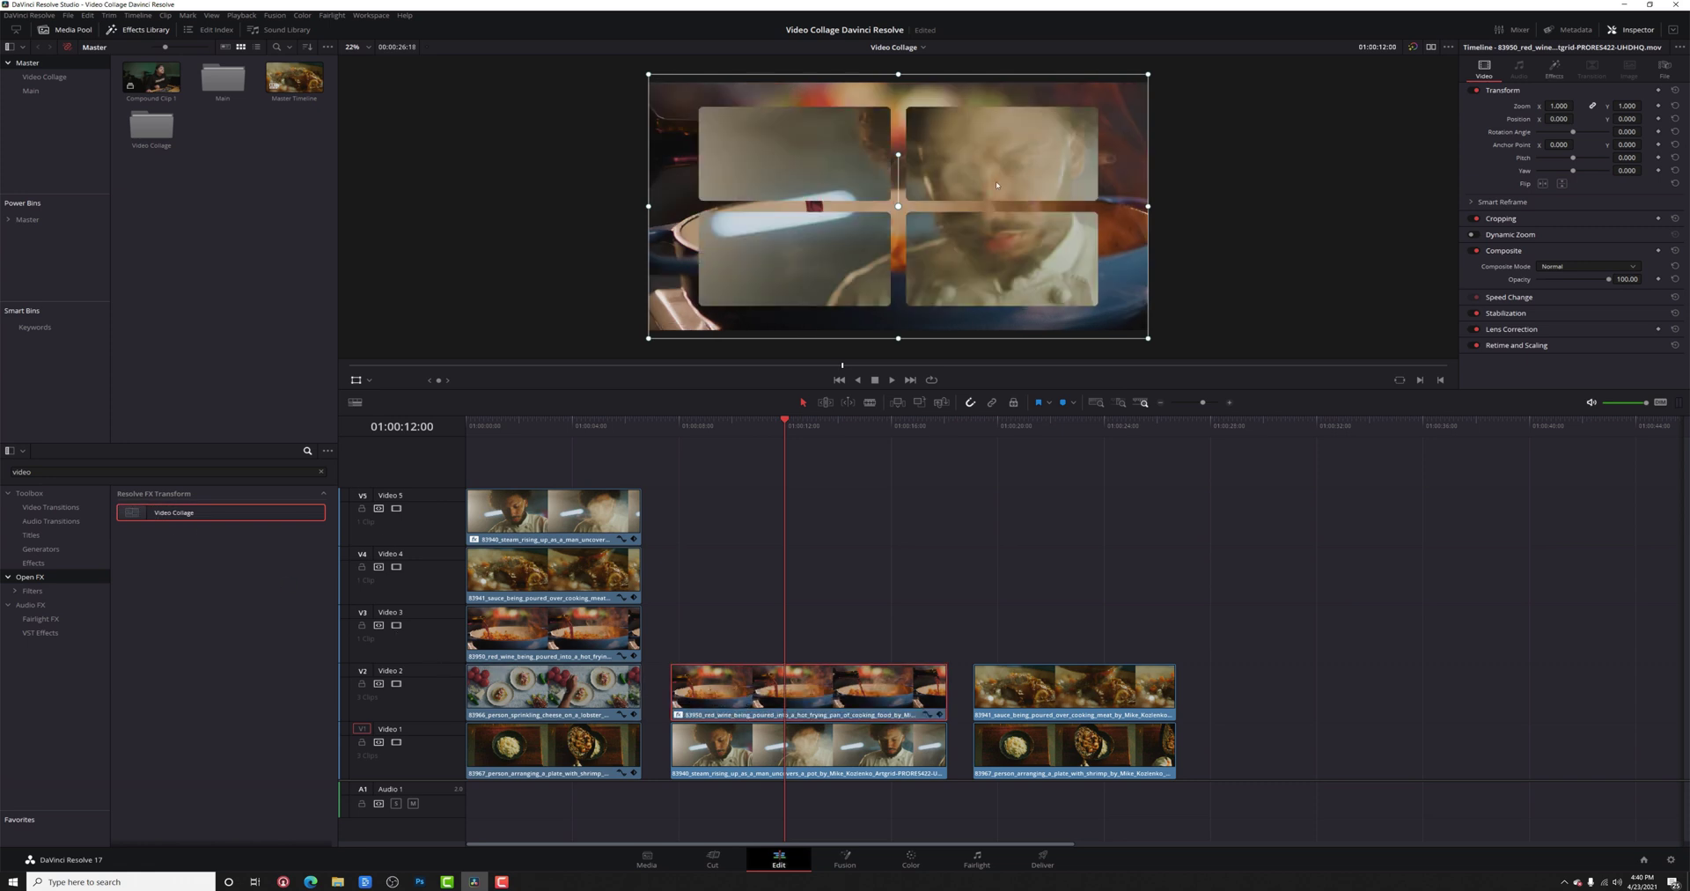
- Reduce the wine clip's collage to one column and widen the side margins to shrink the circle
key(ctrl+s)
click(1553, 71)
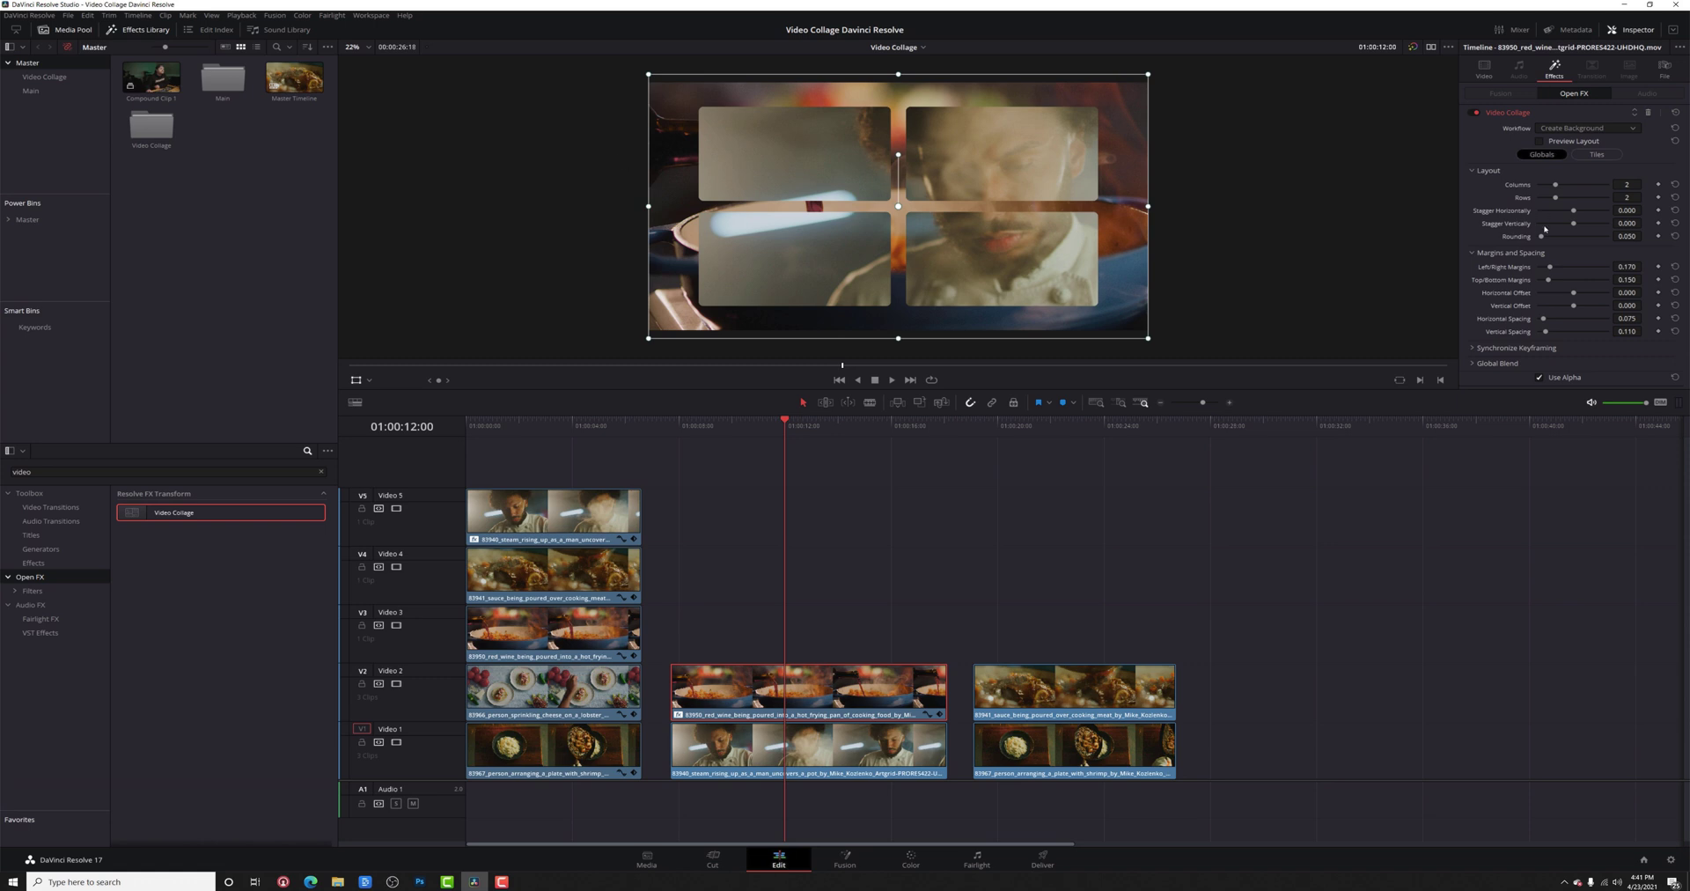
drag(1639, 185, 1681, 236)
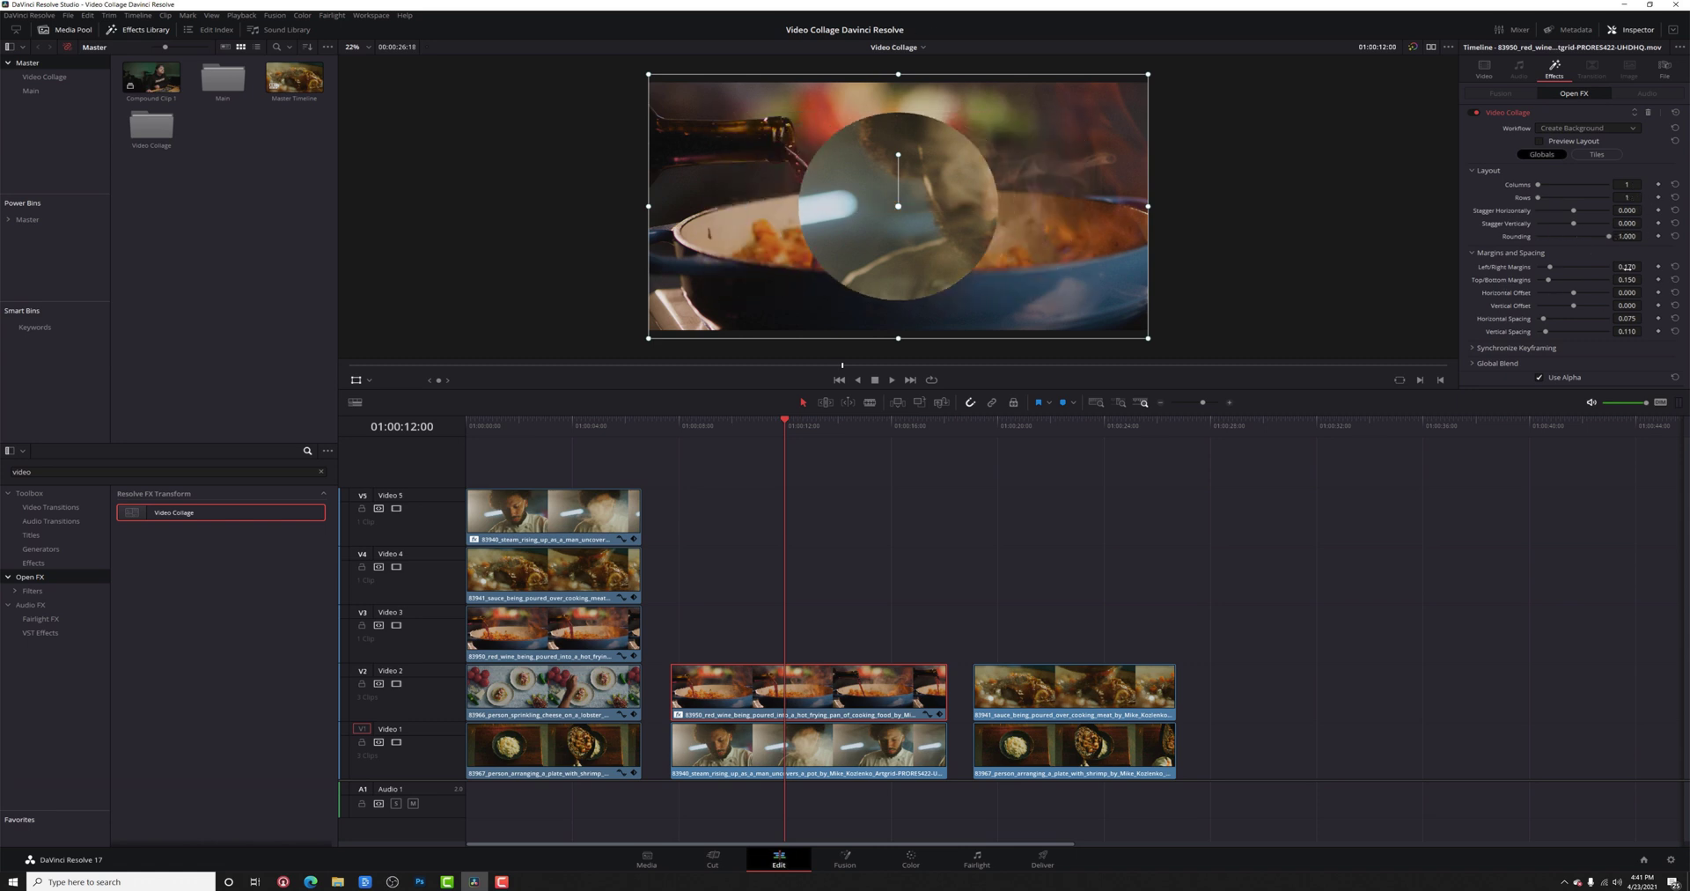
drag(1644, 266, 1645, 305)
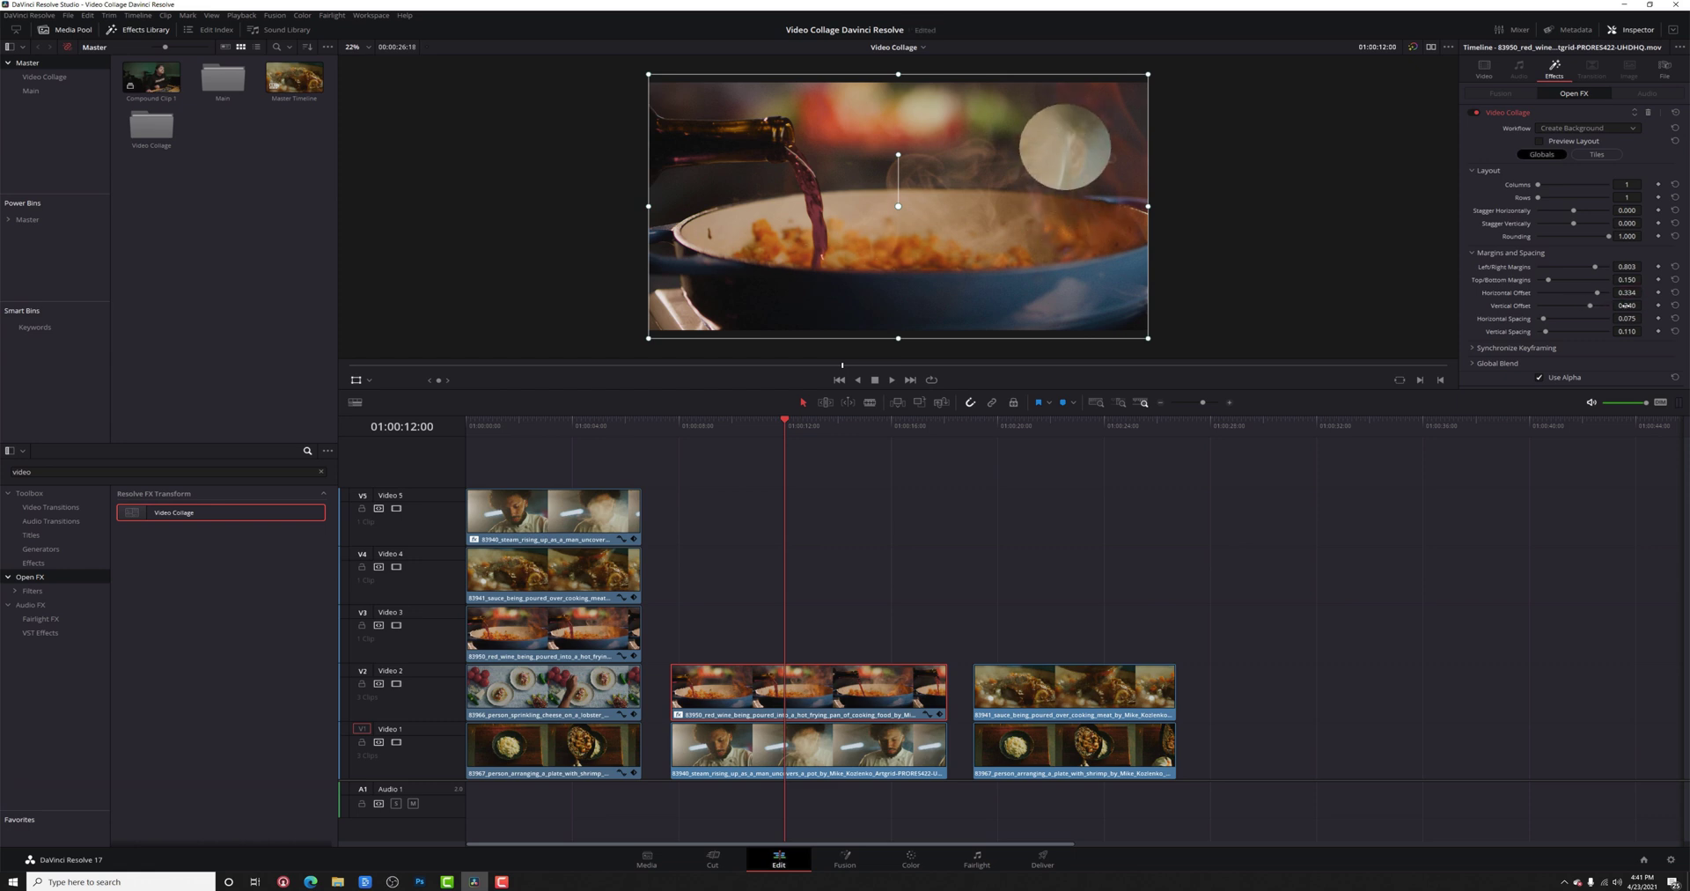
- Set the chef tile's Tile Color to blue under Tile Styling
click(1596, 154)
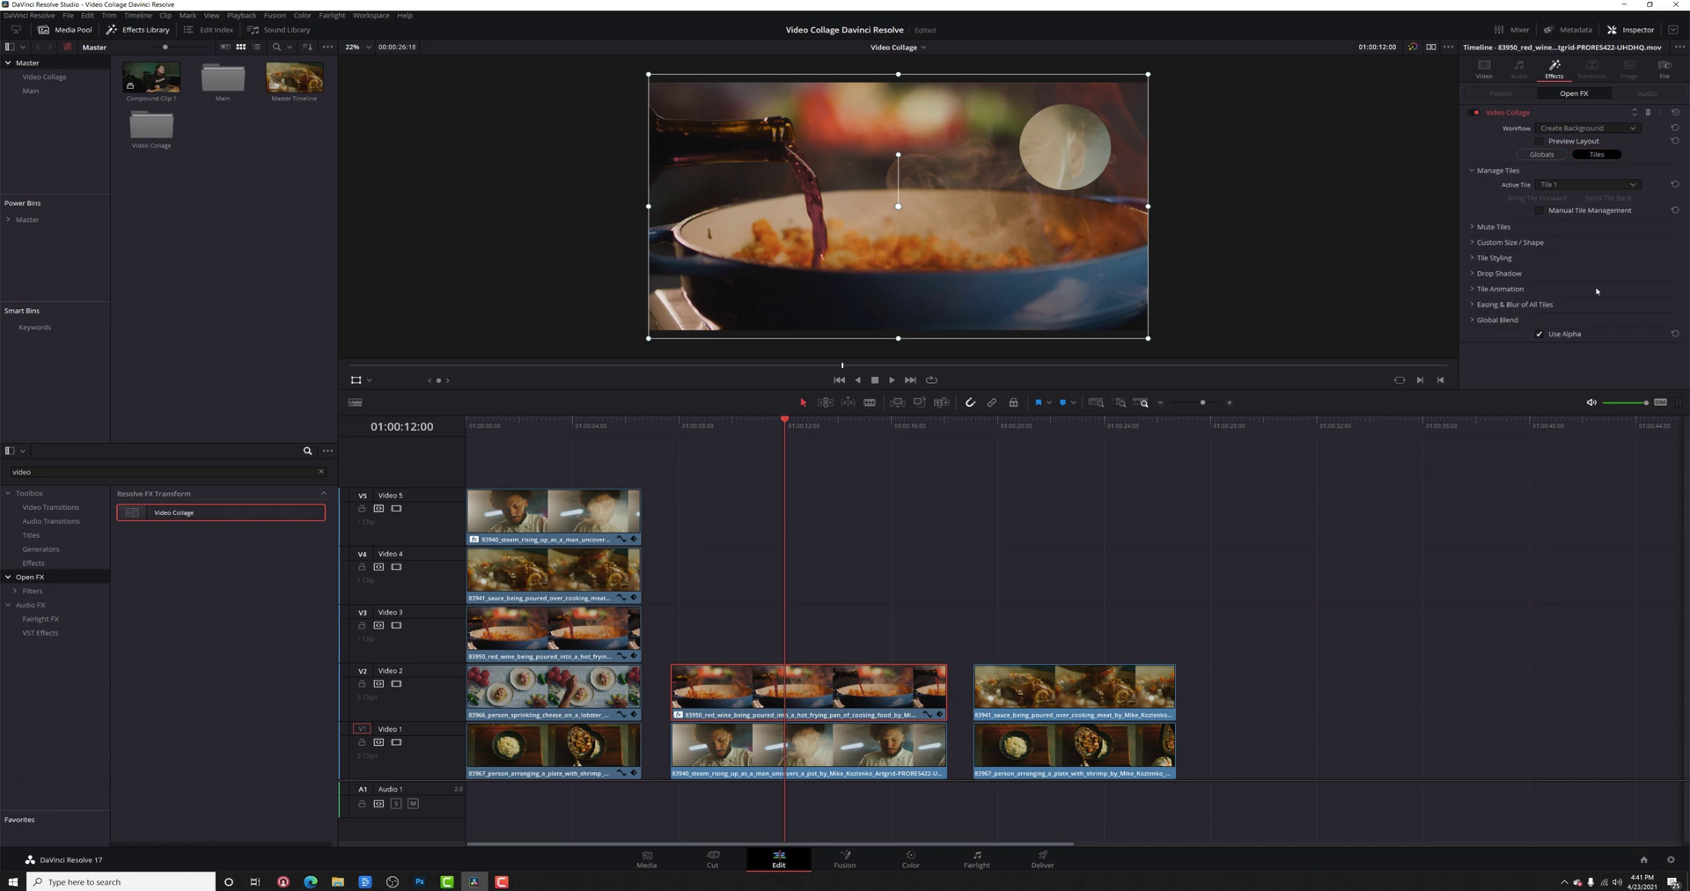
click(1473, 274)
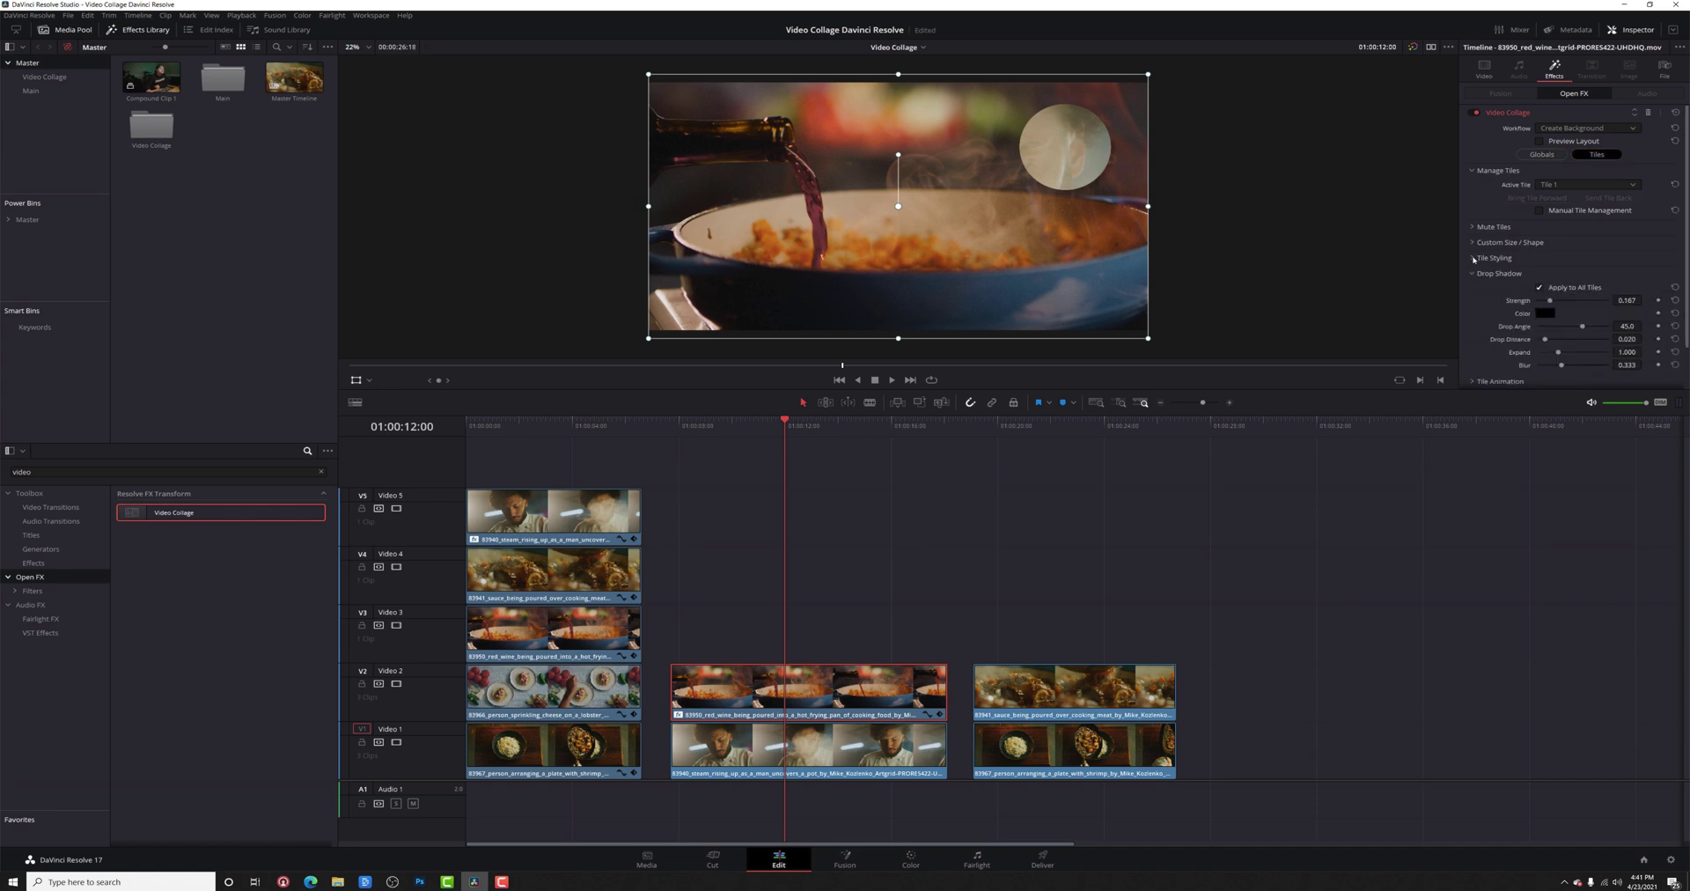
click(1473, 258)
click(1545, 297)
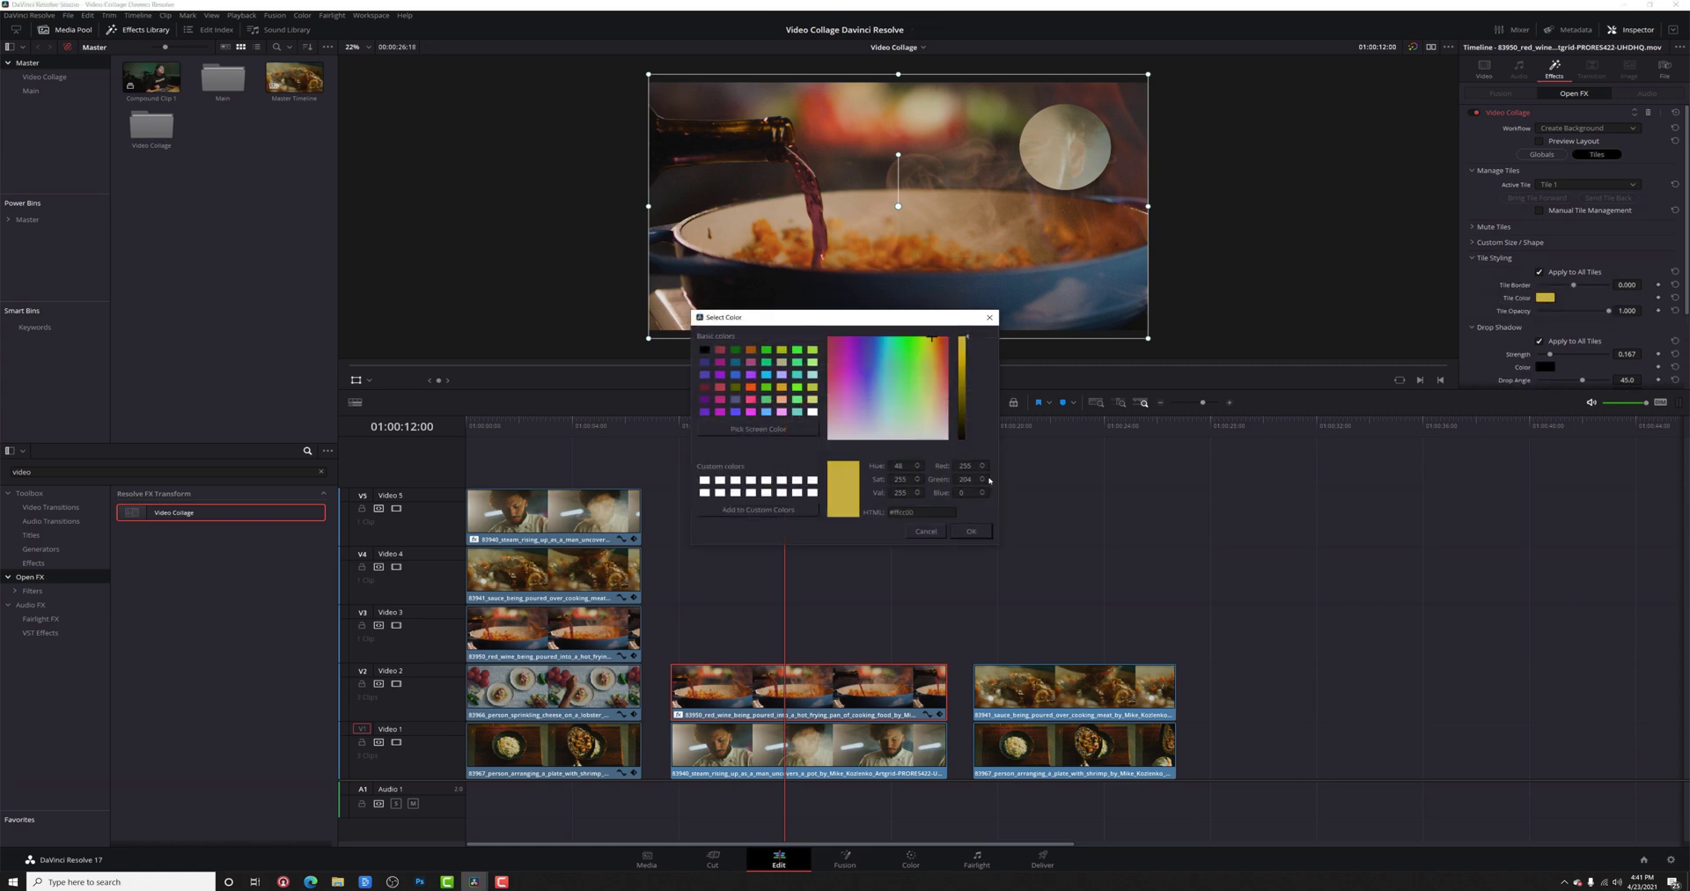
click(705, 375)
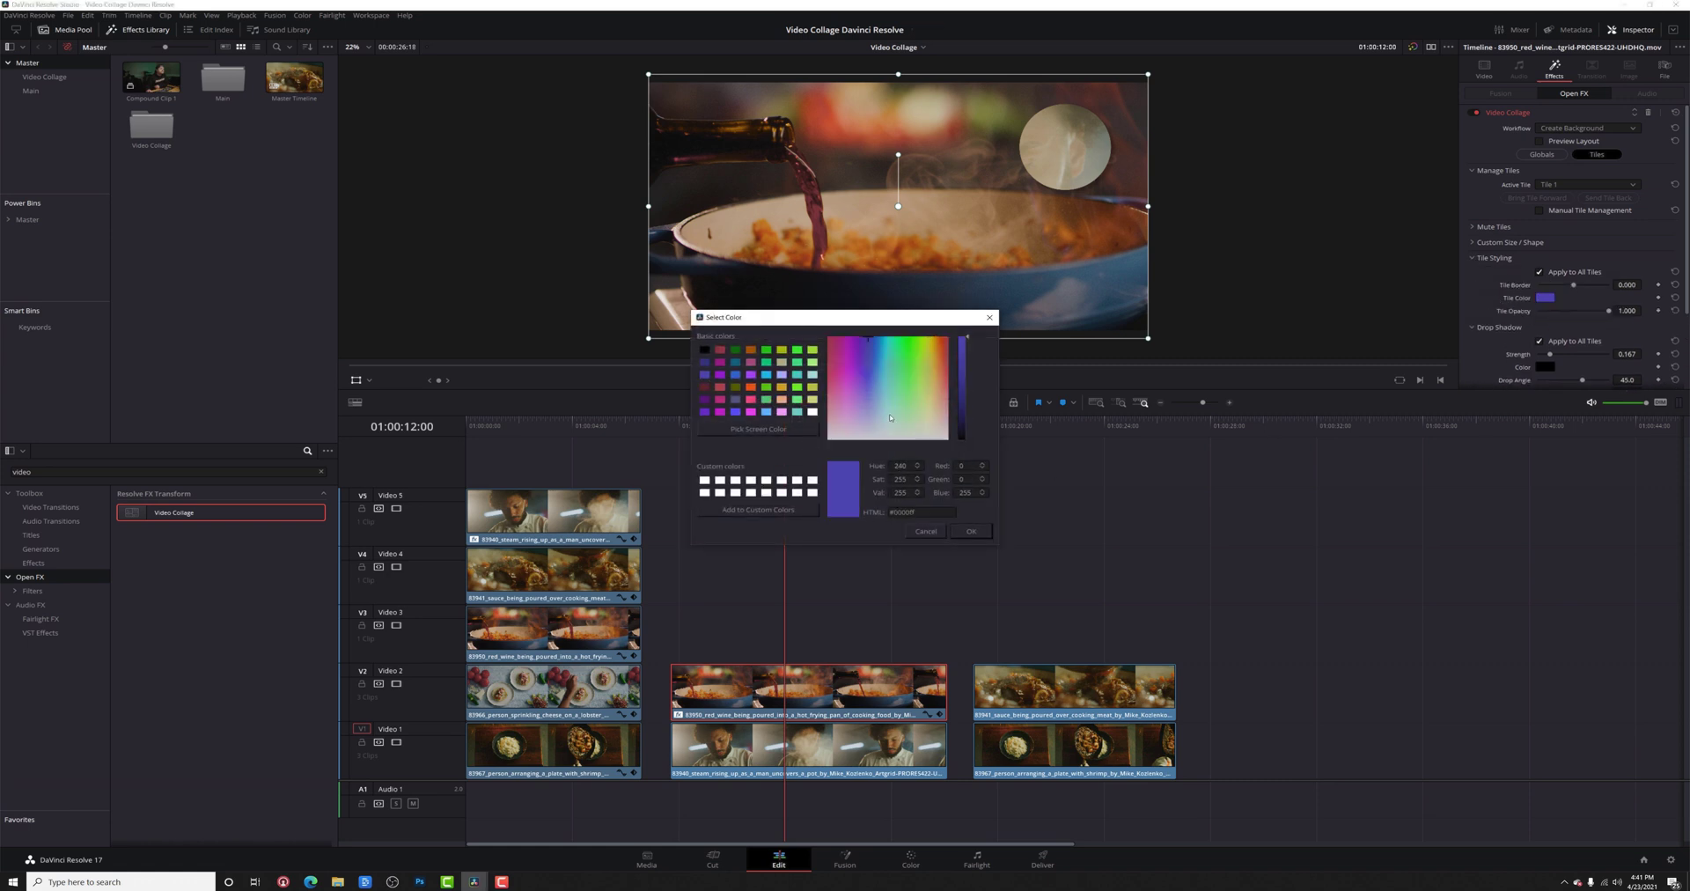
click(972, 531)
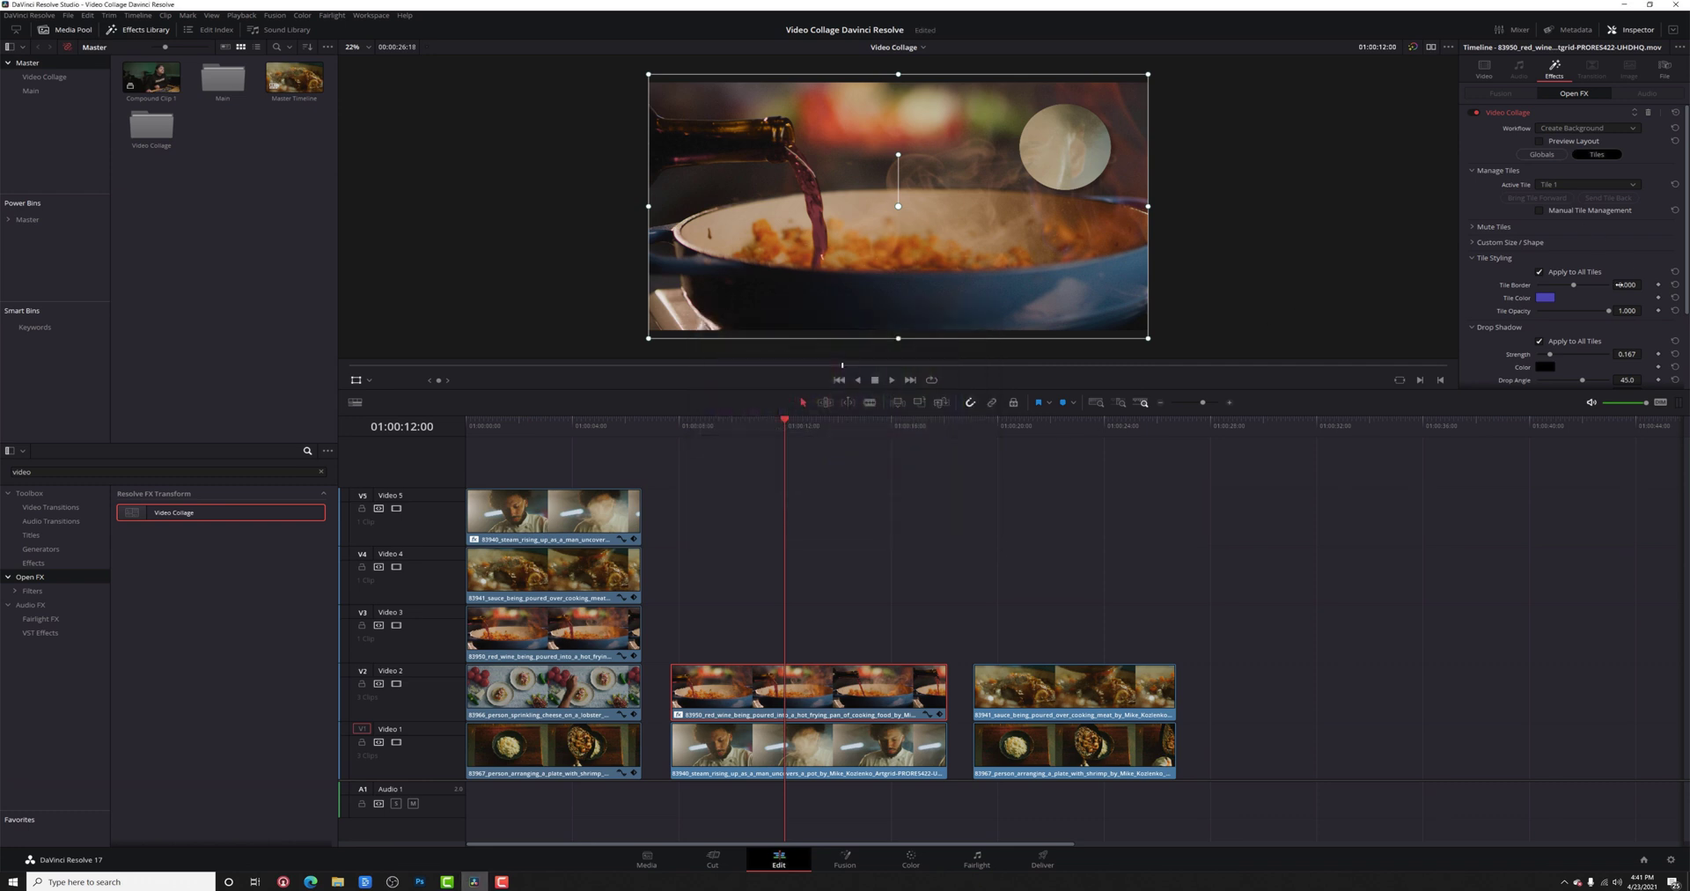
- Raise the Tile Border to about 0.018, save, and select the chef clip on Video 1
drag(1645, 284, 1645, 284)
key(ctrl+s)
click(878, 753)
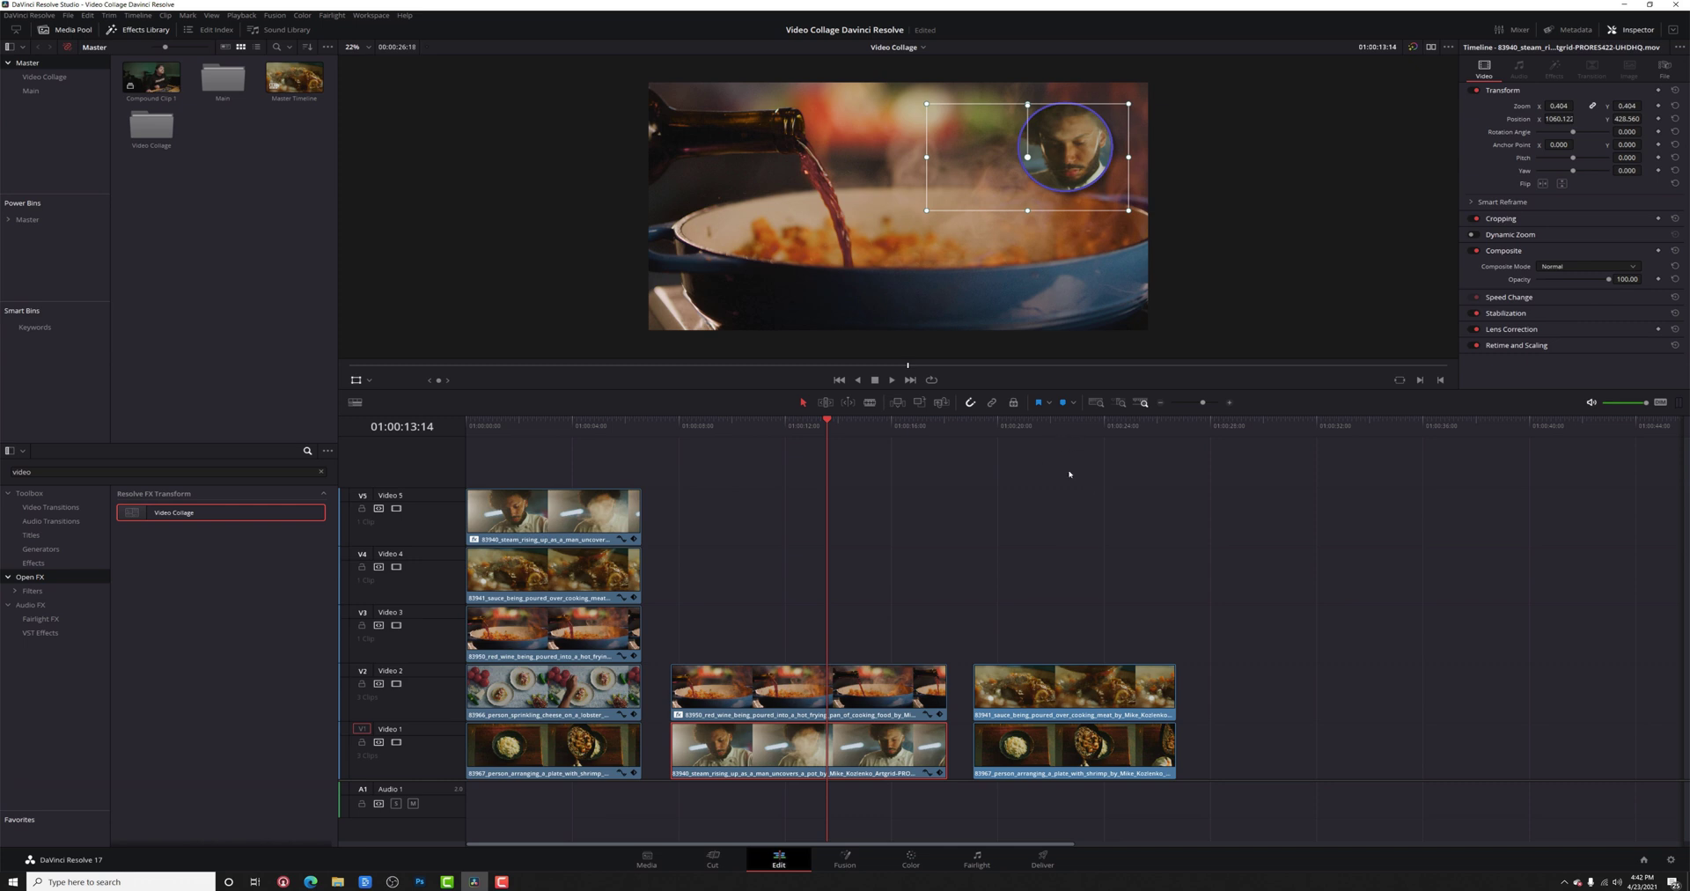
- Apply Video Collage to the sauce clip on Video 2 at 01:00:22:17
click(1071, 424)
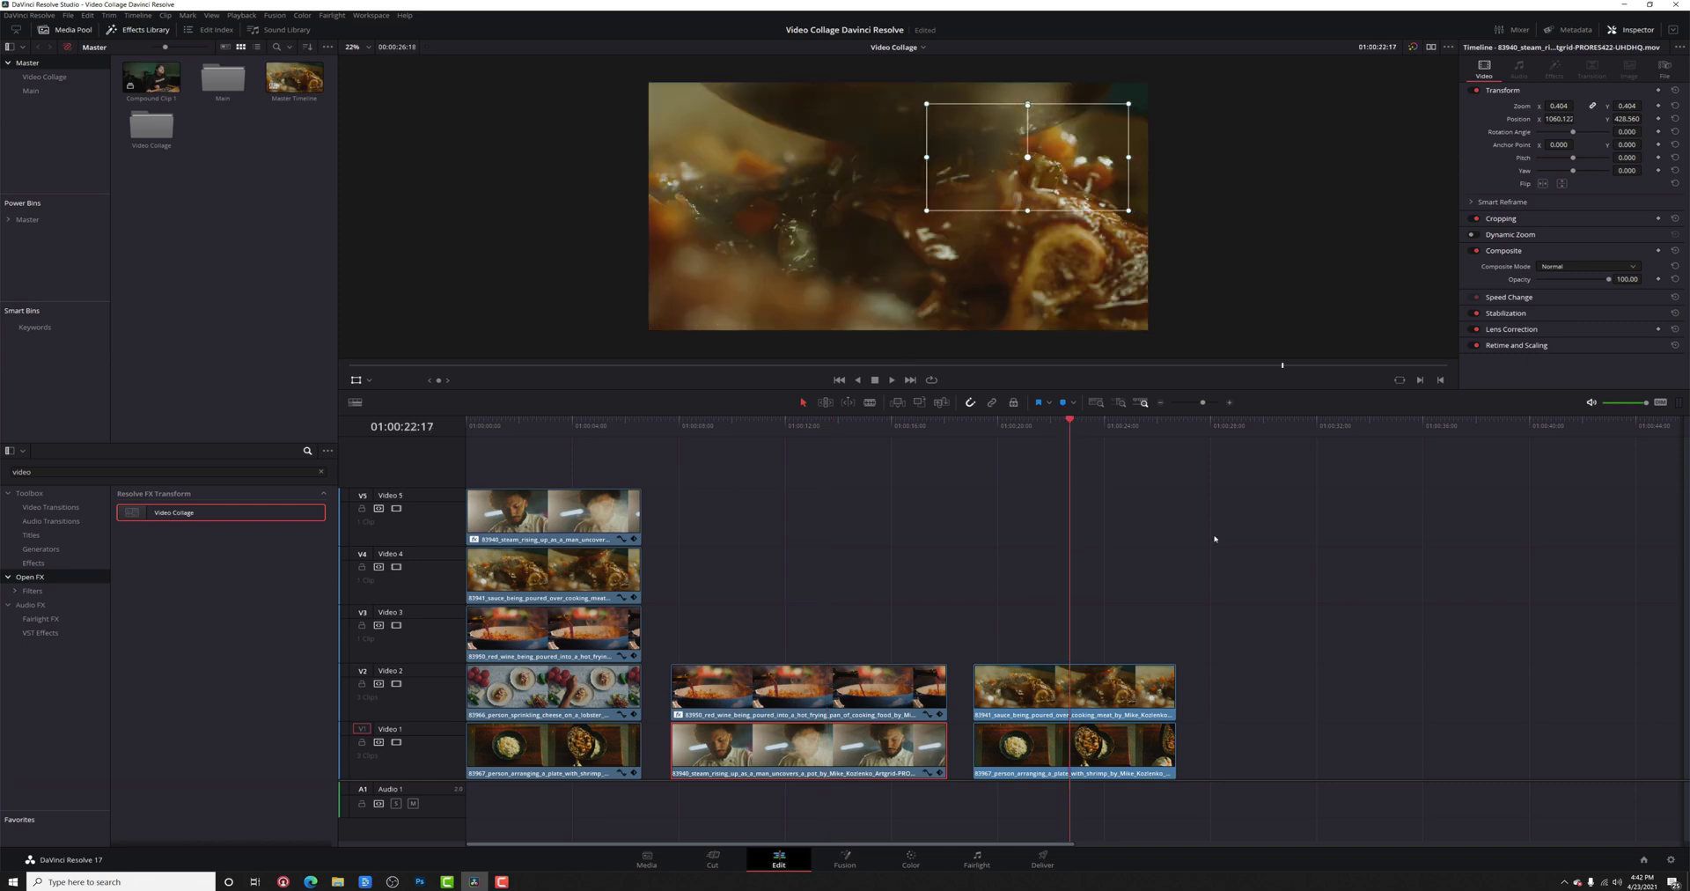
click(1104, 707)
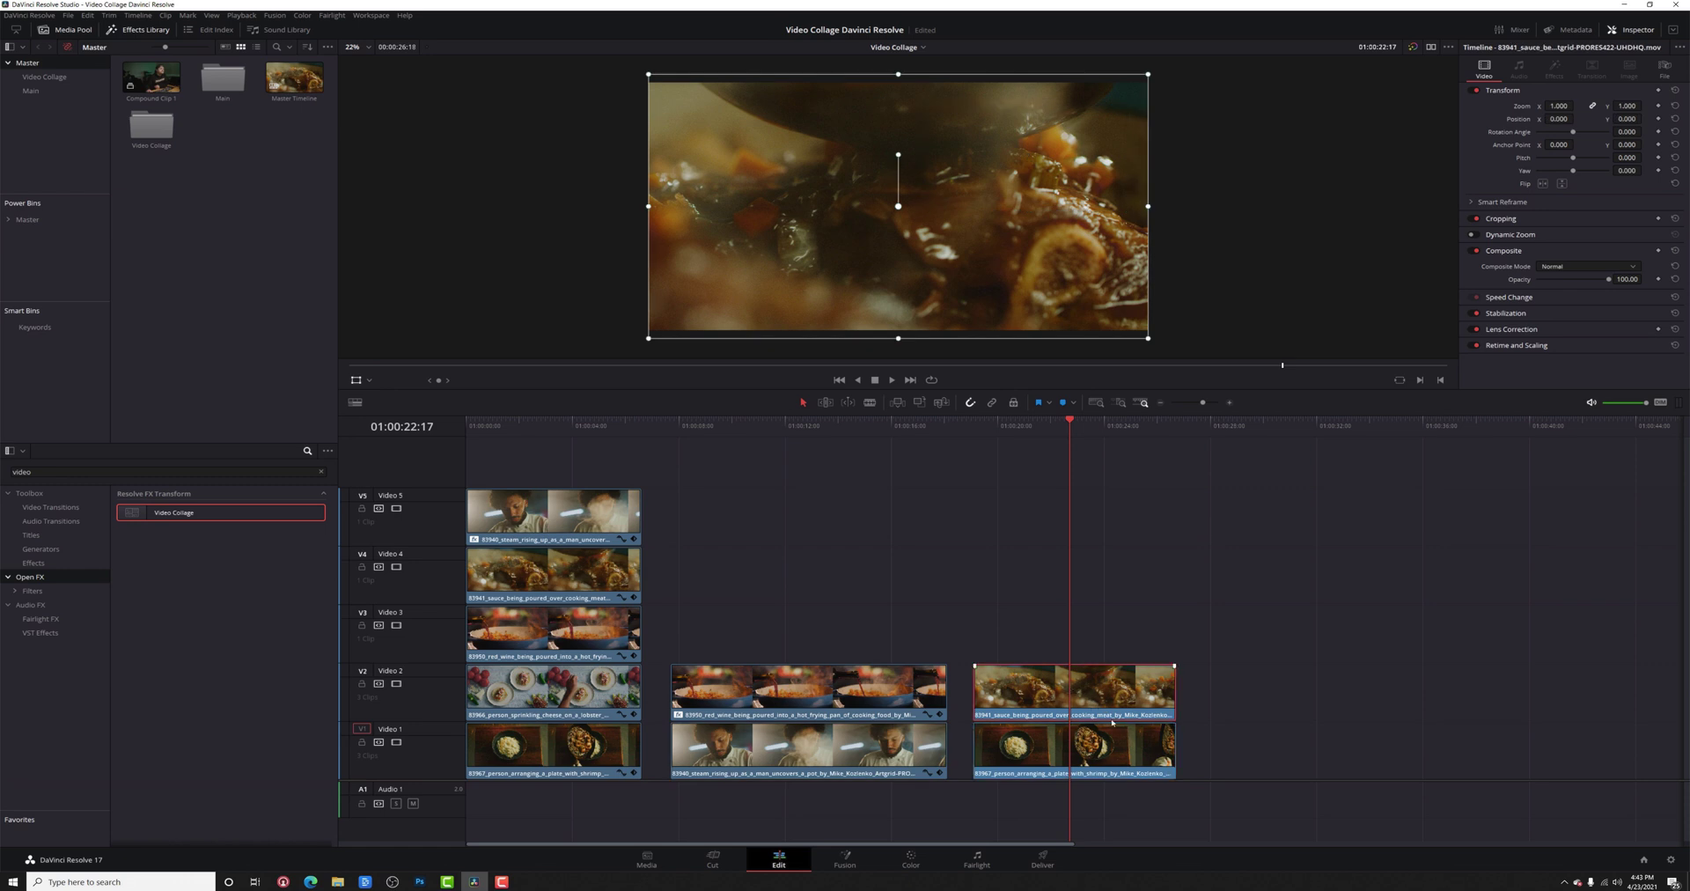
drag(163, 512, 1112, 698)
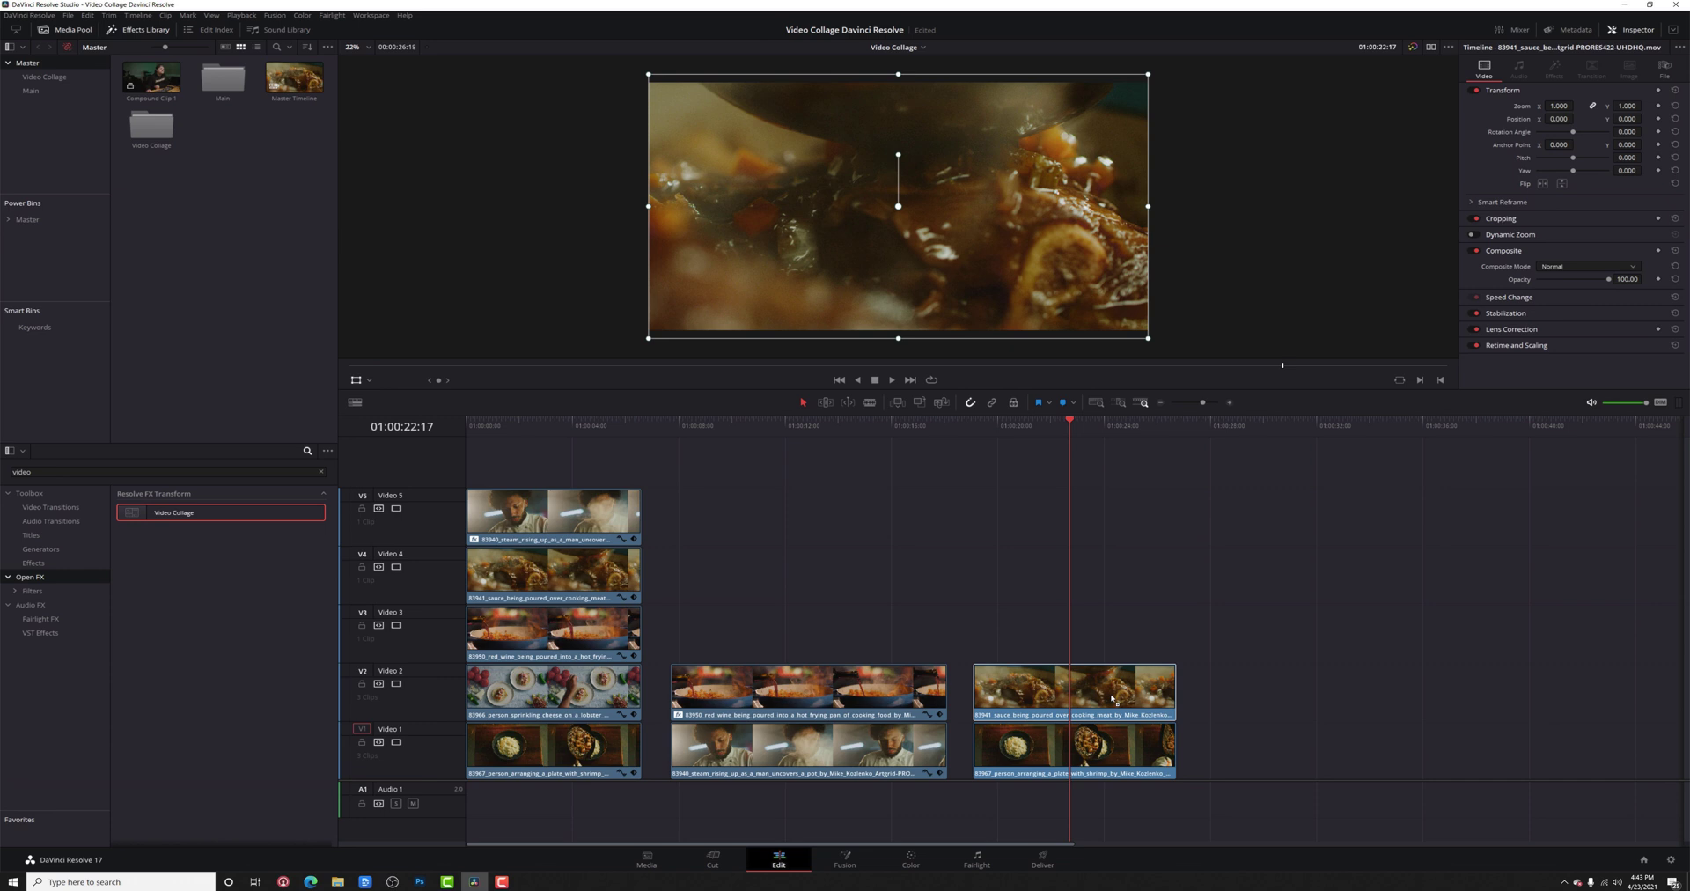
- Reduce the sauce collage to a single column and make the tile taller
click(1554, 69)
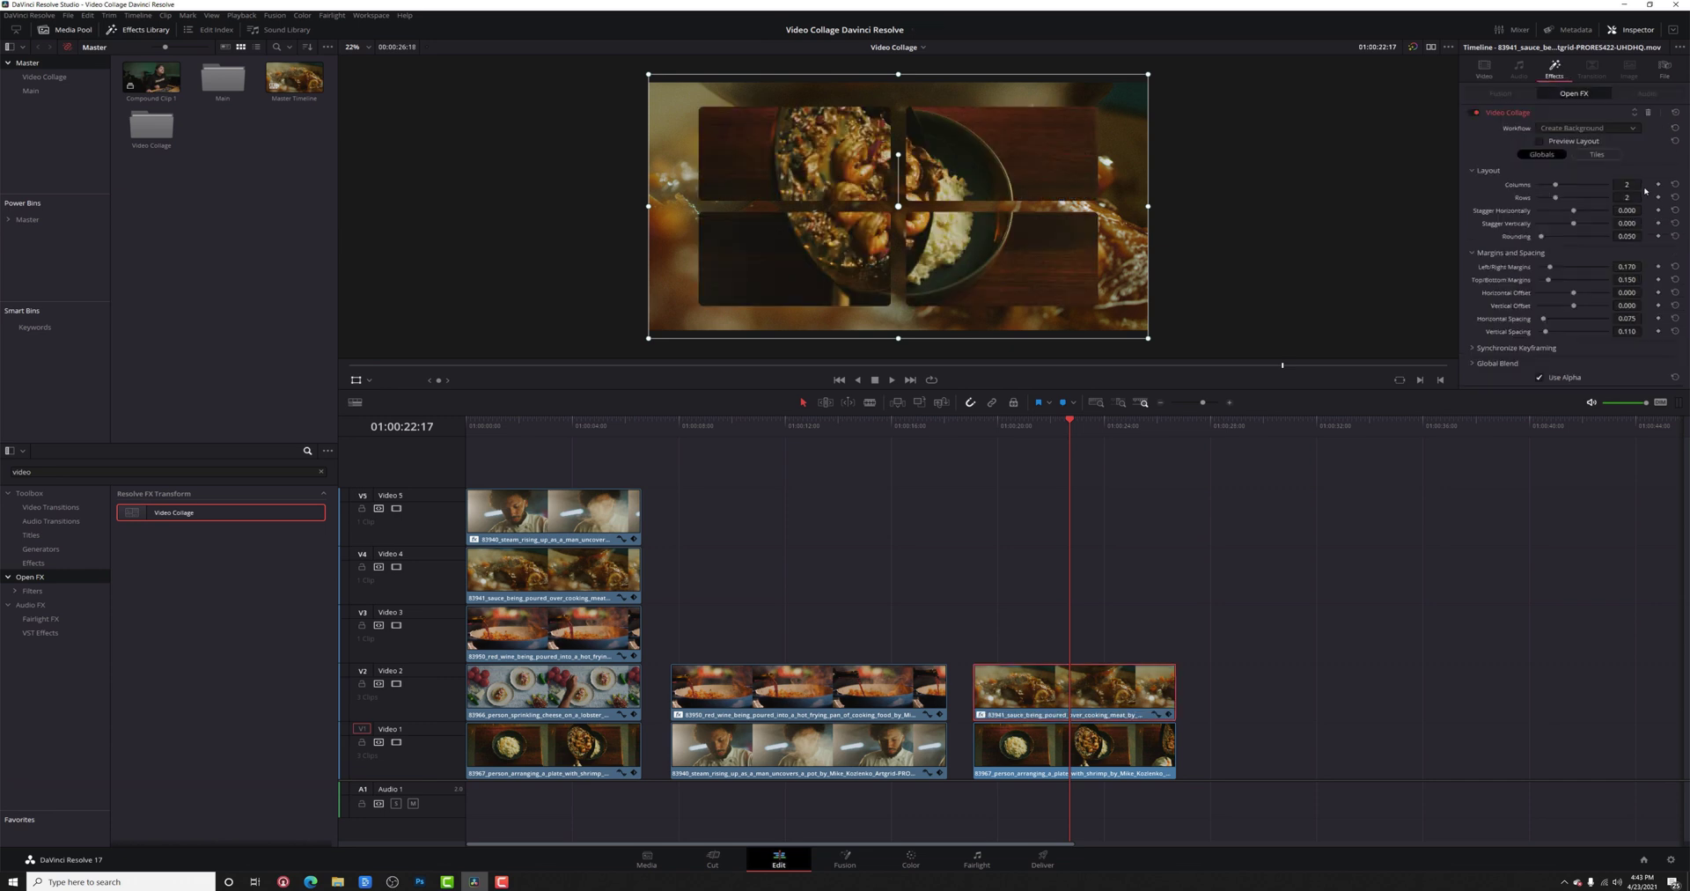
drag(1555, 185, 1538, 184)
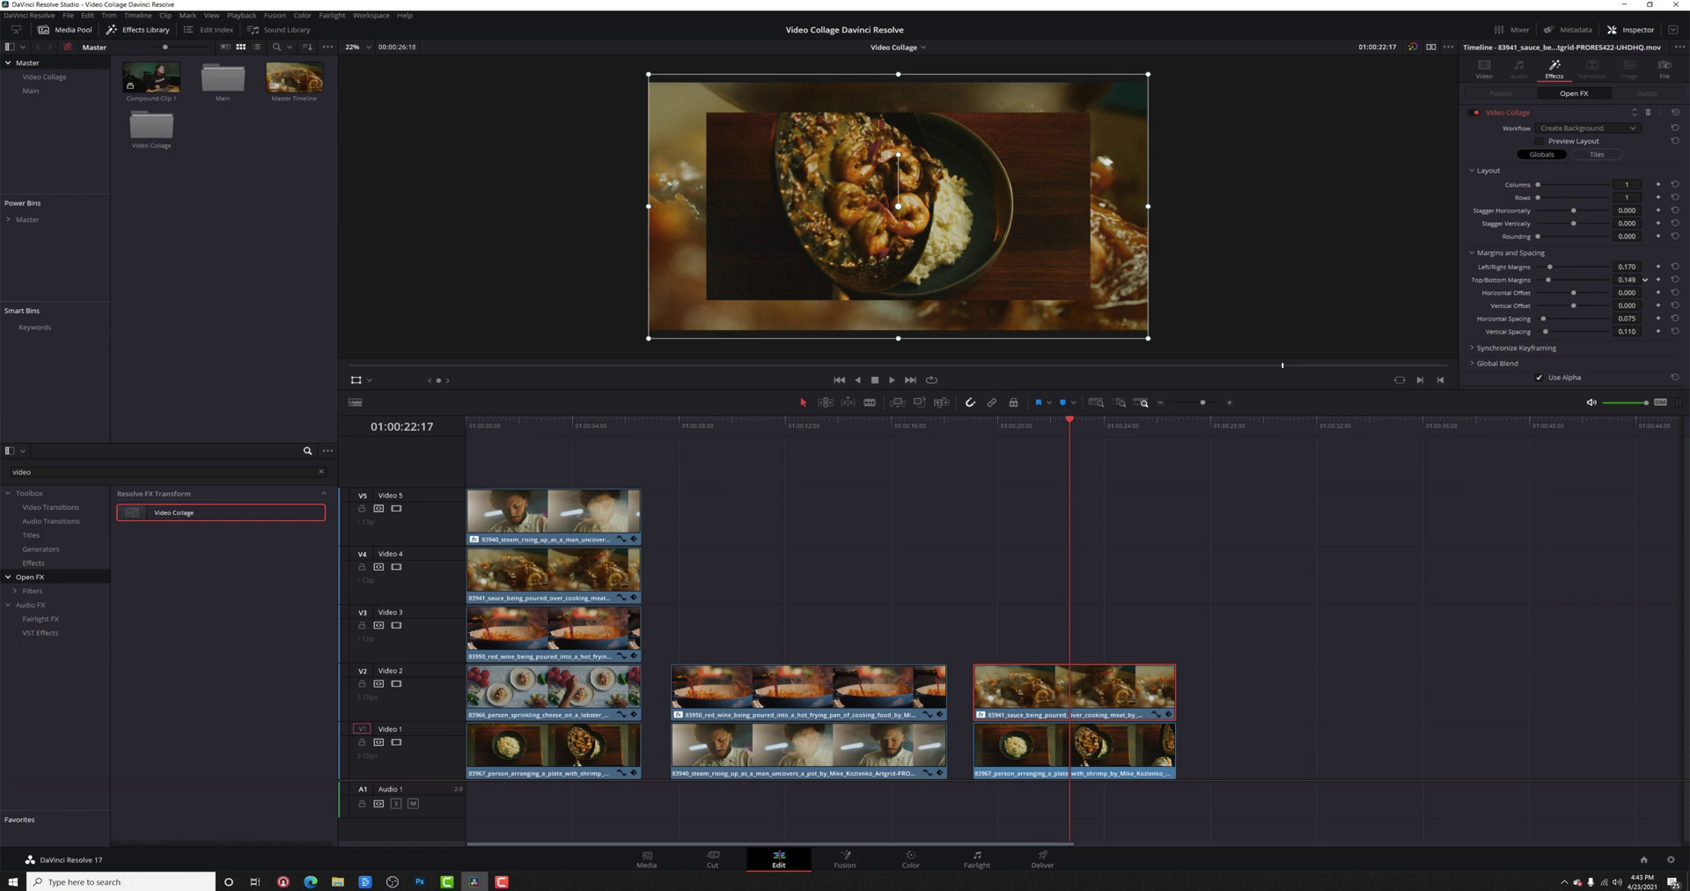
drag(1645, 279, 1645, 293)
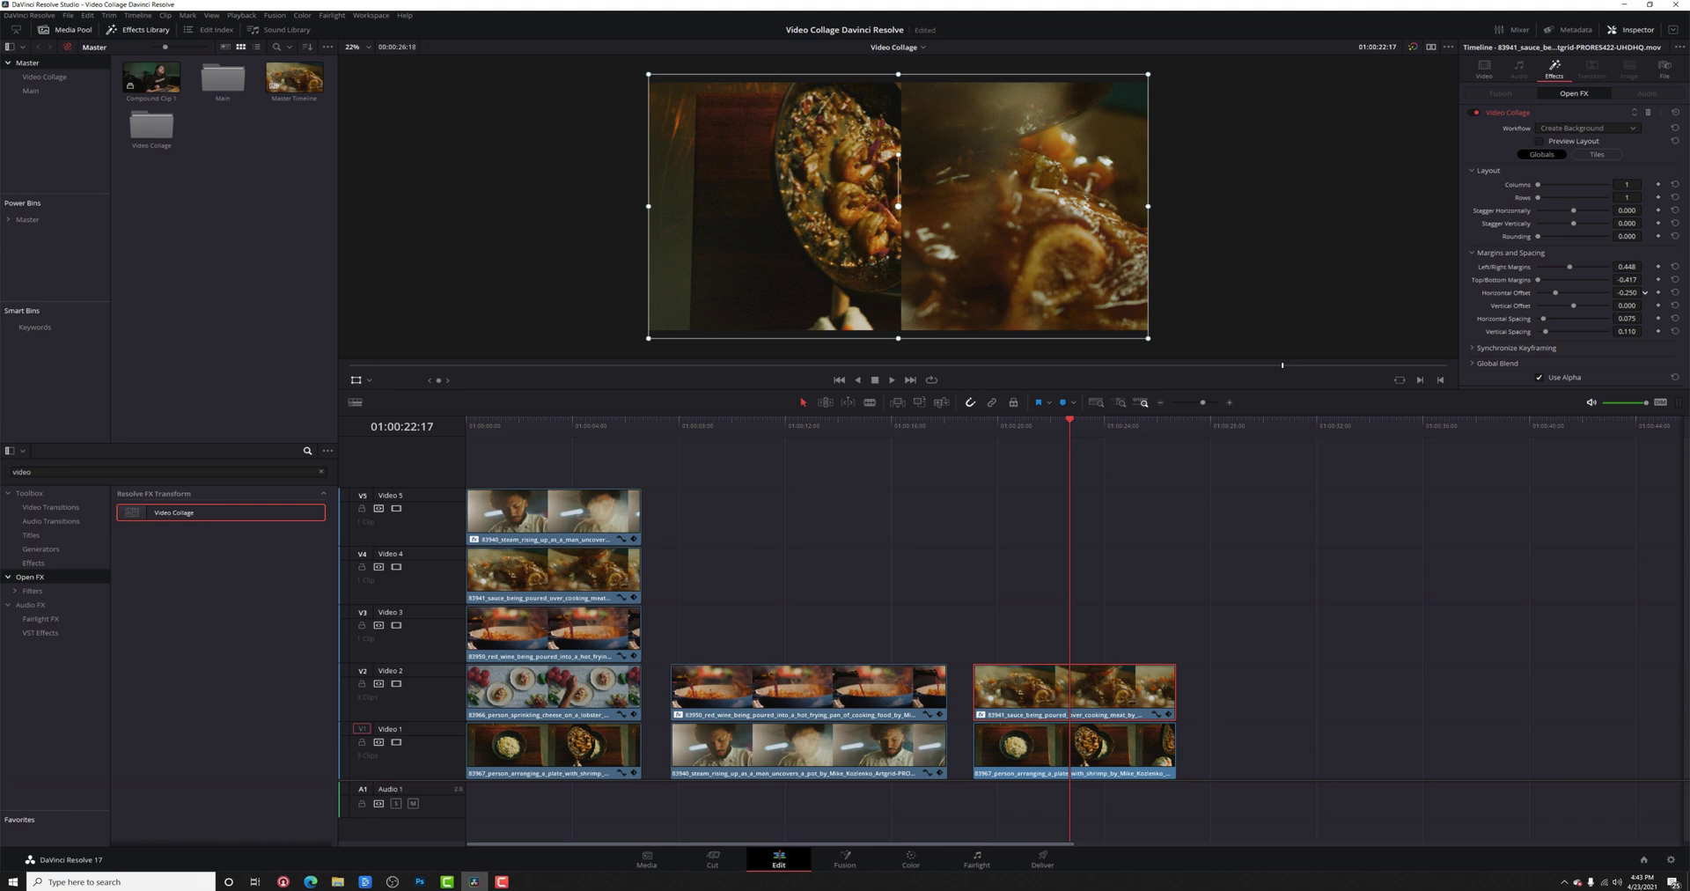
- Select the shrimp plate clip on Video 1 for reframing
click(1098, 758)
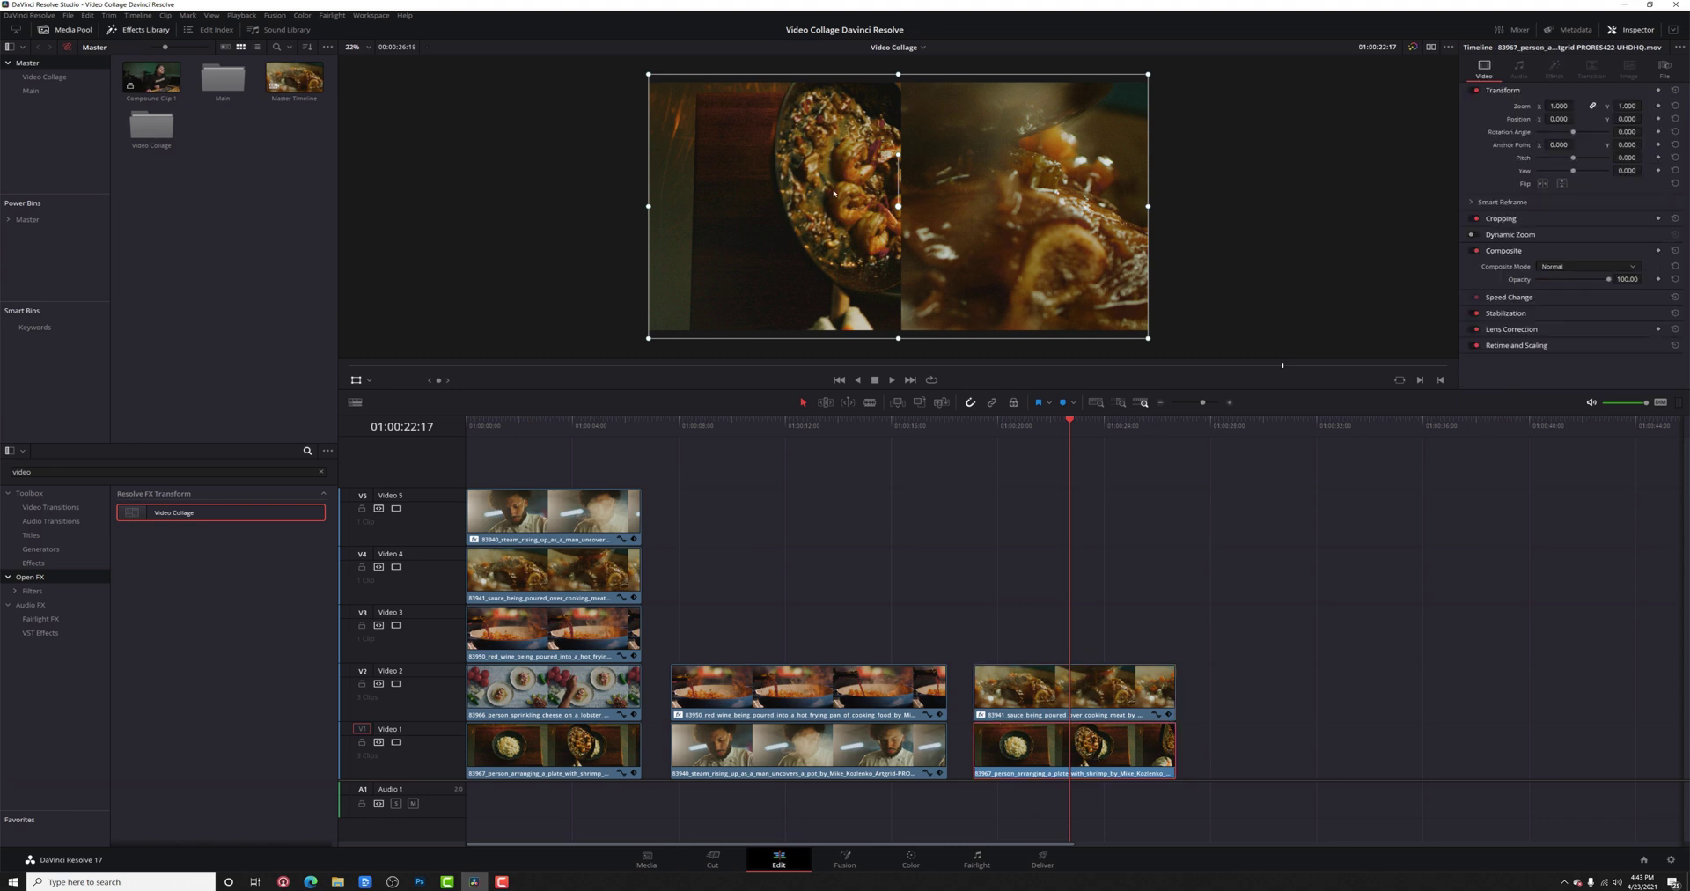